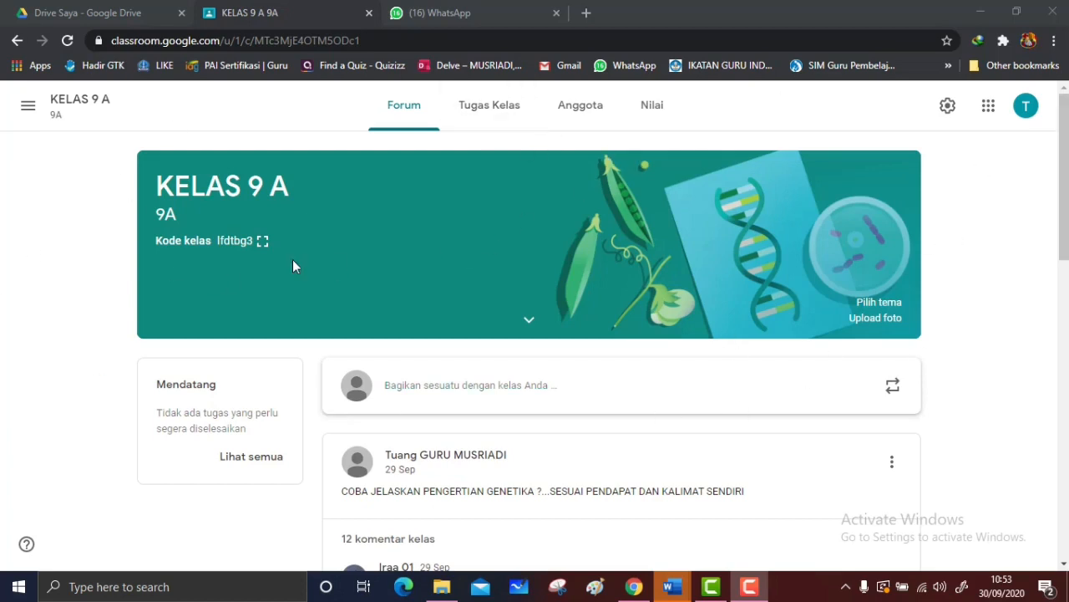
- Add a new topic named "PR 1" to the classwork of KELAS 9 A
{"action": "left_click", "coordinate": [504, 116]}
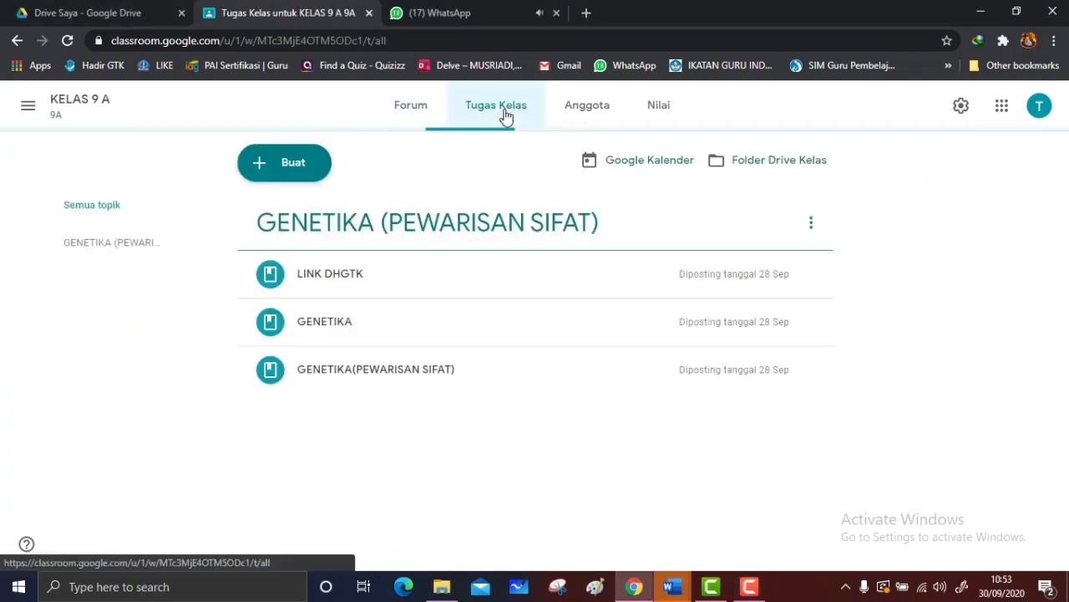
{"action": "left_click", "coordinate": [291, 167]}
{"action": "left_click", "coordinate": [286, 416]}
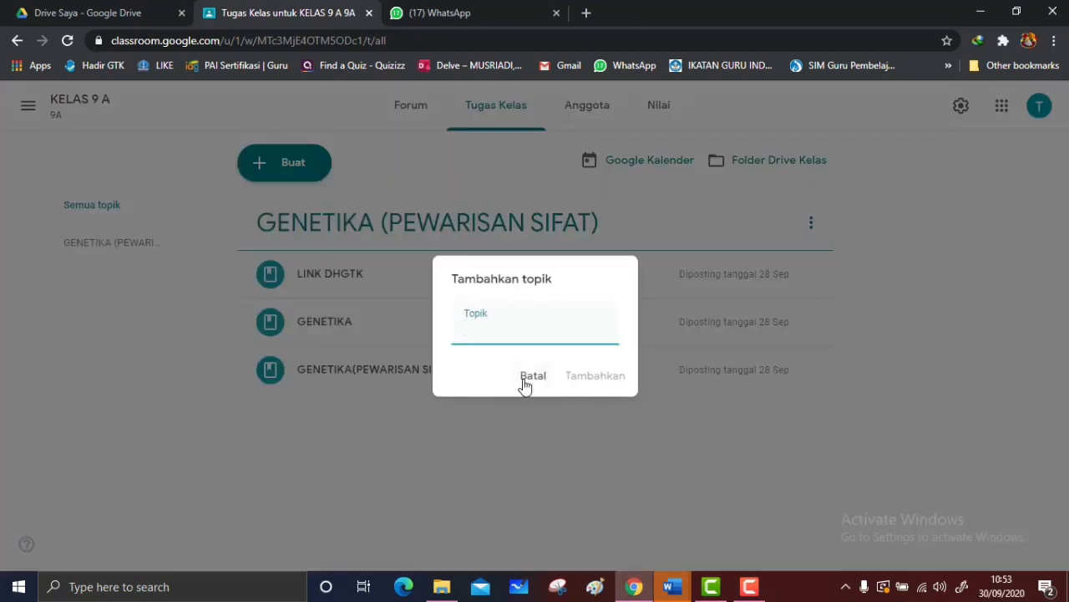
{"action": "type", "text": "TU"}
{"action": "key", "text": "BackSpace"}
{"action": "key", "text": "BackSpace"}
{"action": "key", "text": "BackSpace"}
{"action": "key", "text": "BackSpace"}
{"action": "key", "text": "BackSpace"}
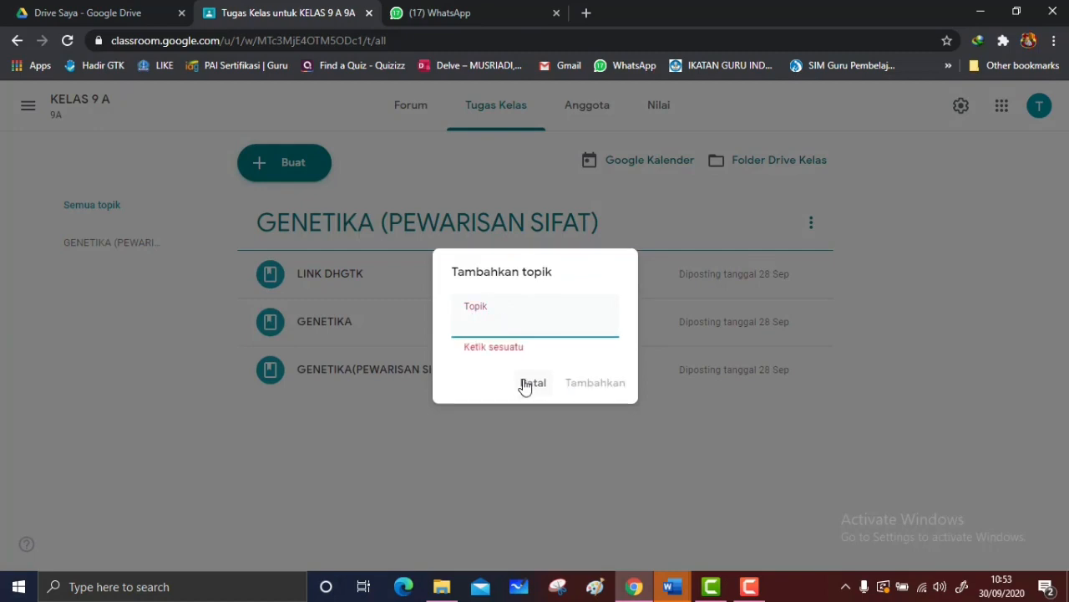
{"action": "type", "text": "U"}
{"action": "key", "text": "BackSpace"}
{"action": "type", "text": "PR 1"}
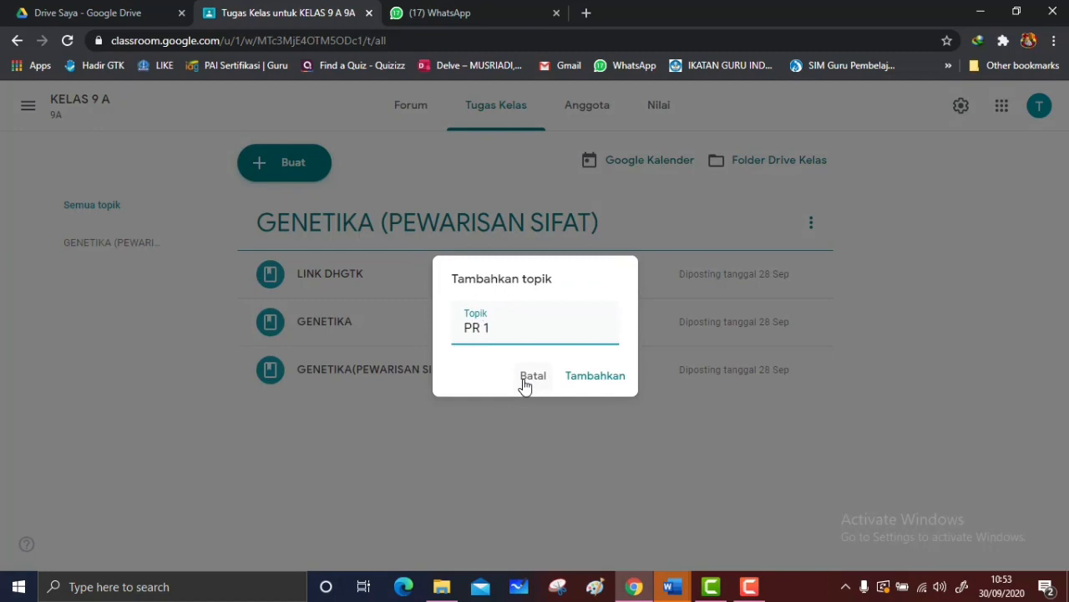
{"action": "left_click", "coordinate": [592, 382]}
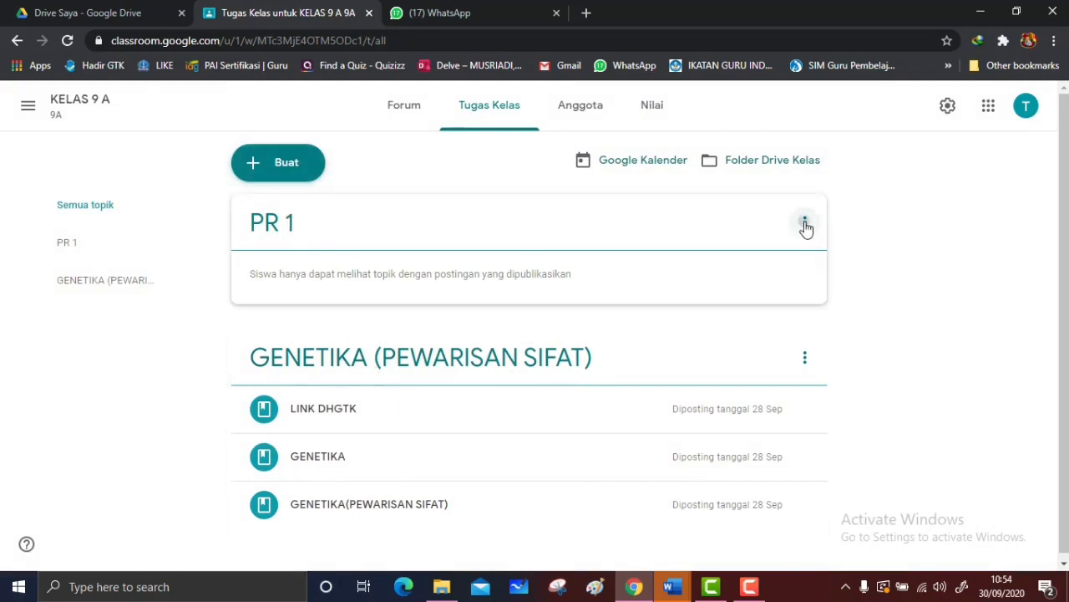
- Rename the "PR 1" topic to "TUGAS" and view its page before returning to the classwork list
{"action": "left_click", "coordinate": [804, 222]}
{"action": "left_click", "coordinate": [762, 257]}
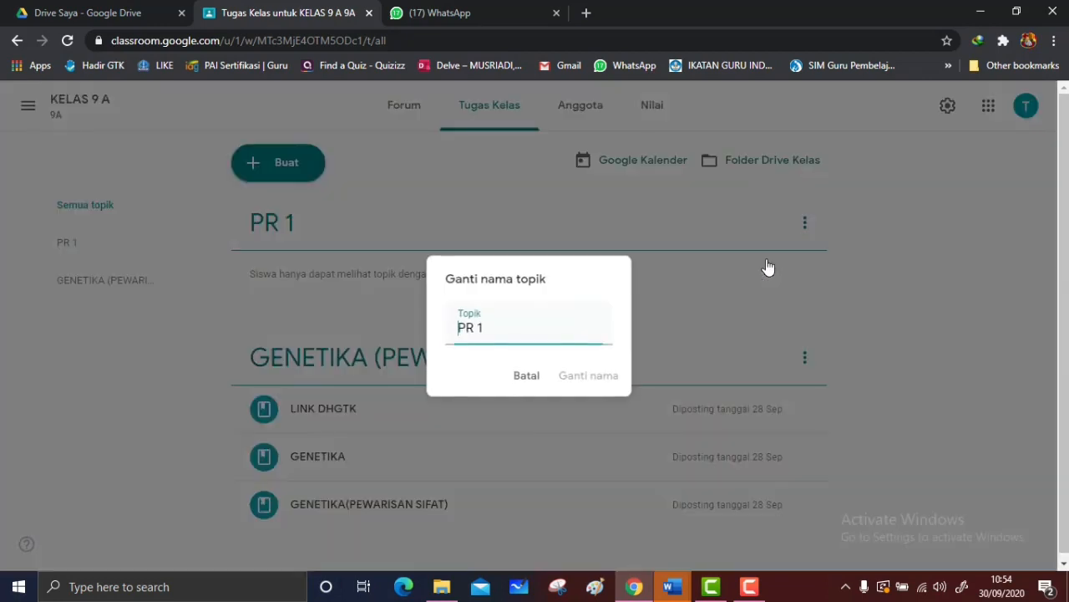
{"action": "key", "text": "Delete"}
{"action": "key", "text": "Delete"}
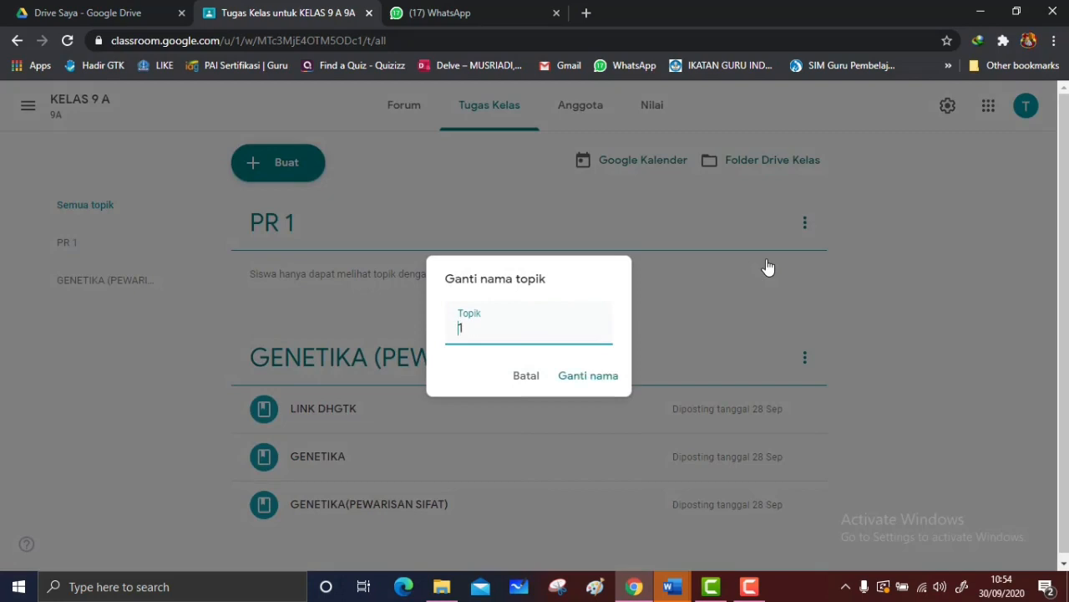
{"action": "key", "text": "Delete"}
{"action": "type", "text": "TUGAS"}
{"action": "left_click", "coordinate": [601, 382]}
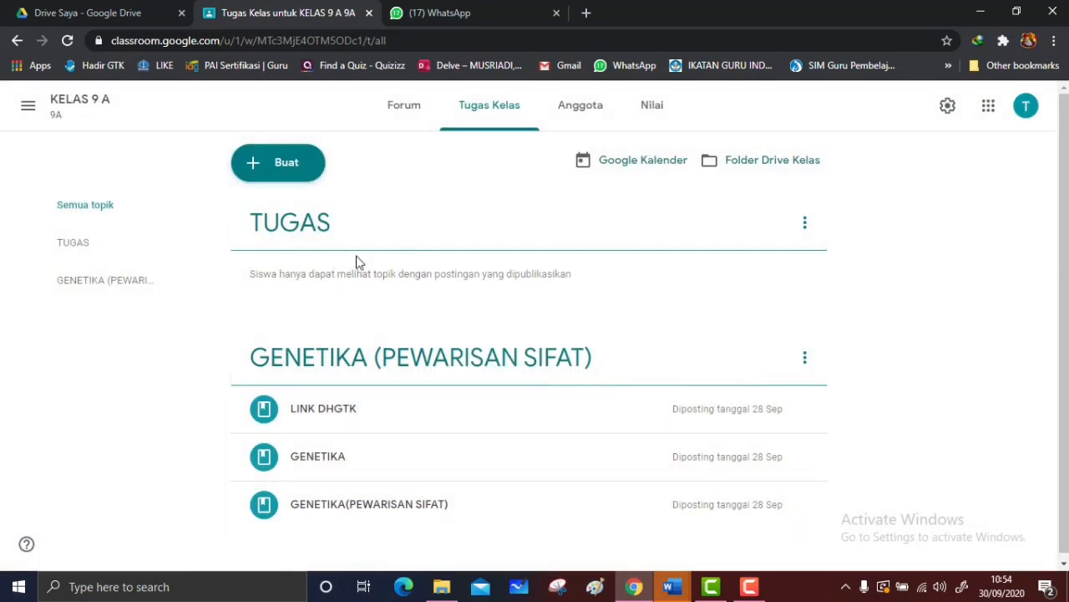
{"action": "left_click", "coordinate": [328, 230]}
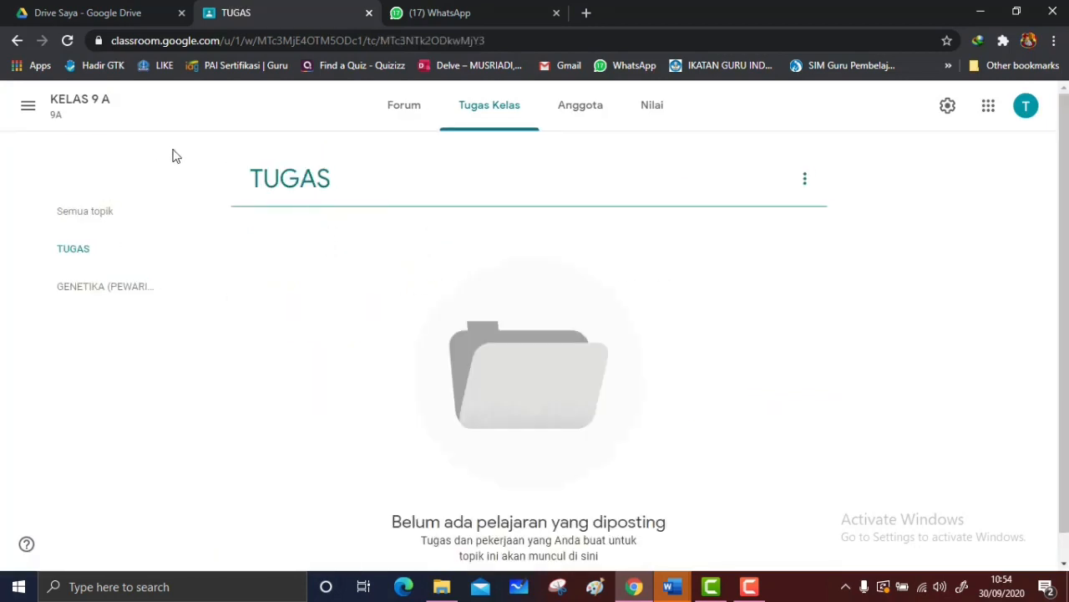
{"action": "left_click", "coordinate": [15, 40]}
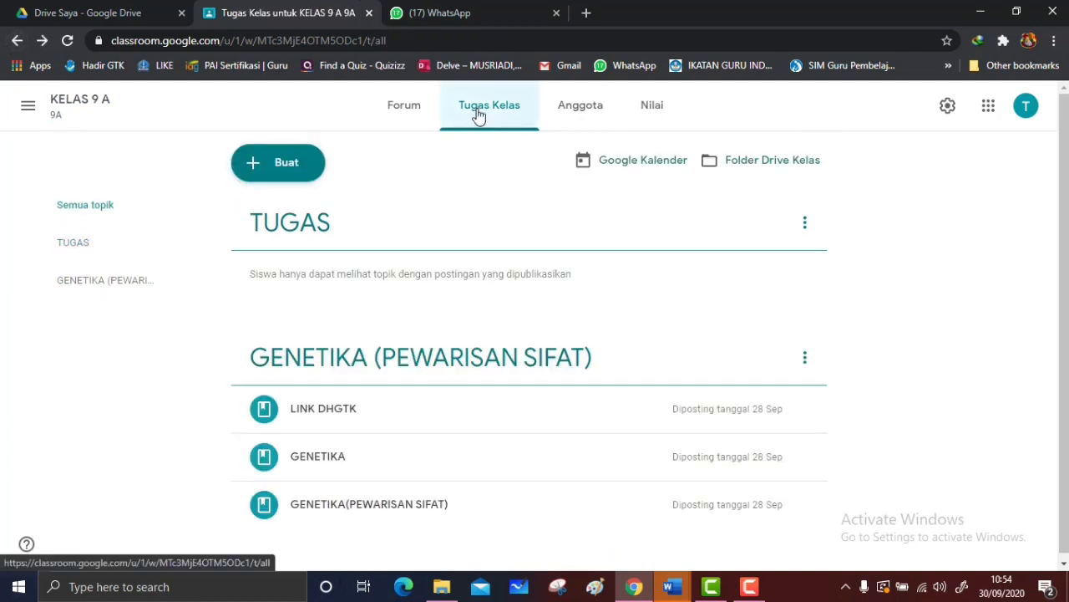
- Create a new assignment in the classwork with the title "UH 1"
{"action": "left_click", "coordinate": [301, 170]}
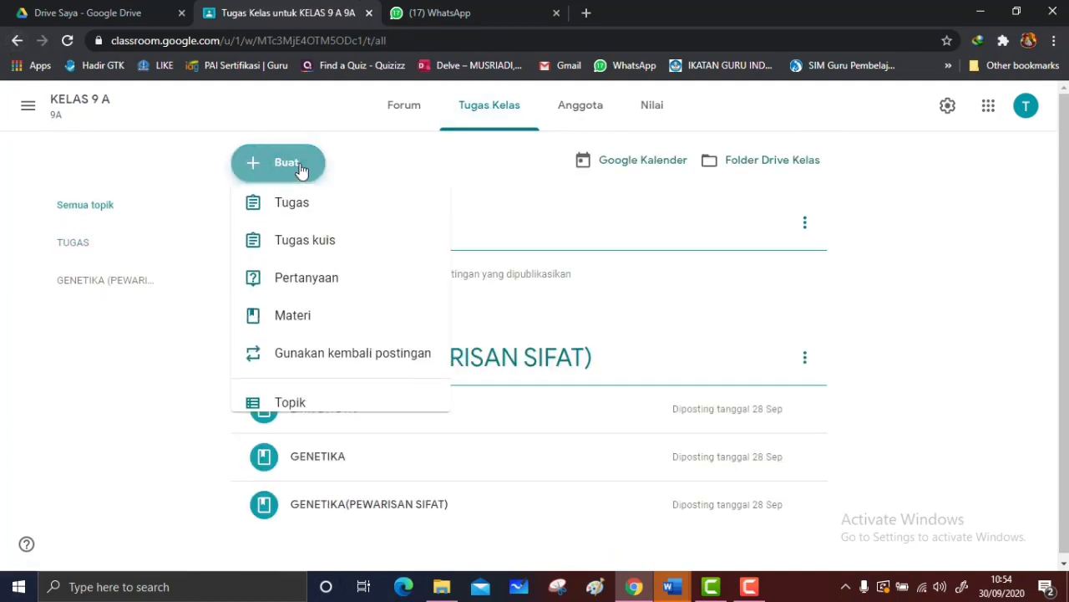
{"action": "left_click", "coordinate": [295, 217]}
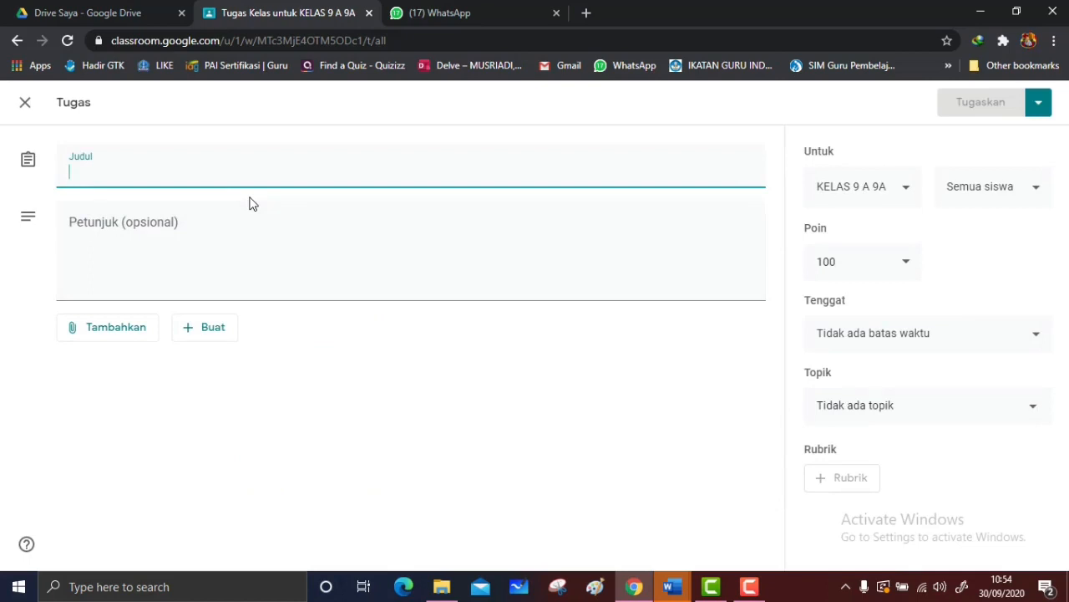
{"action": "type", "text": "UH 1"}
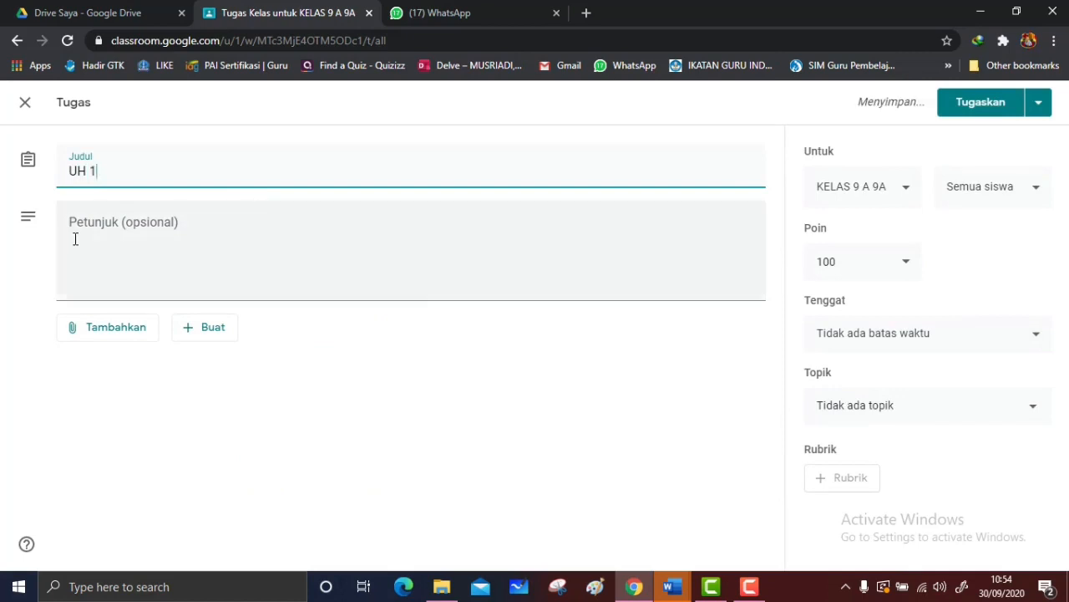
- Enter the assignment instructions "KERJAKANLAH SOAL BERIKUT DENGAN CARA MEMILIH JAWABAN YANG PALING TEPAT"
{"action": "left_click", "coordinate": [101, 230]}
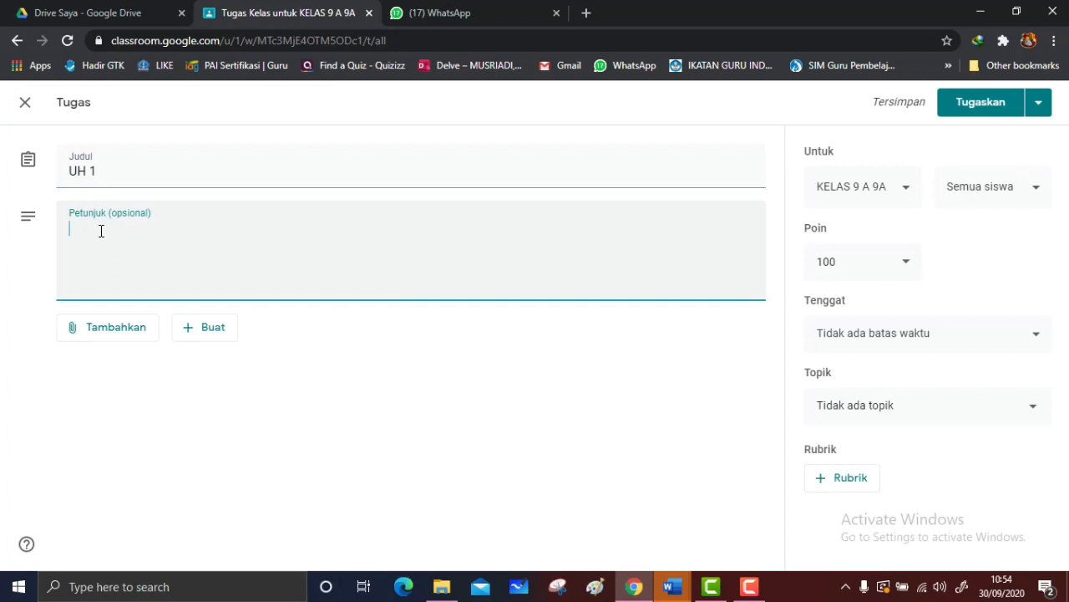
{"action": "type", "text": "KERJAKANLA"}
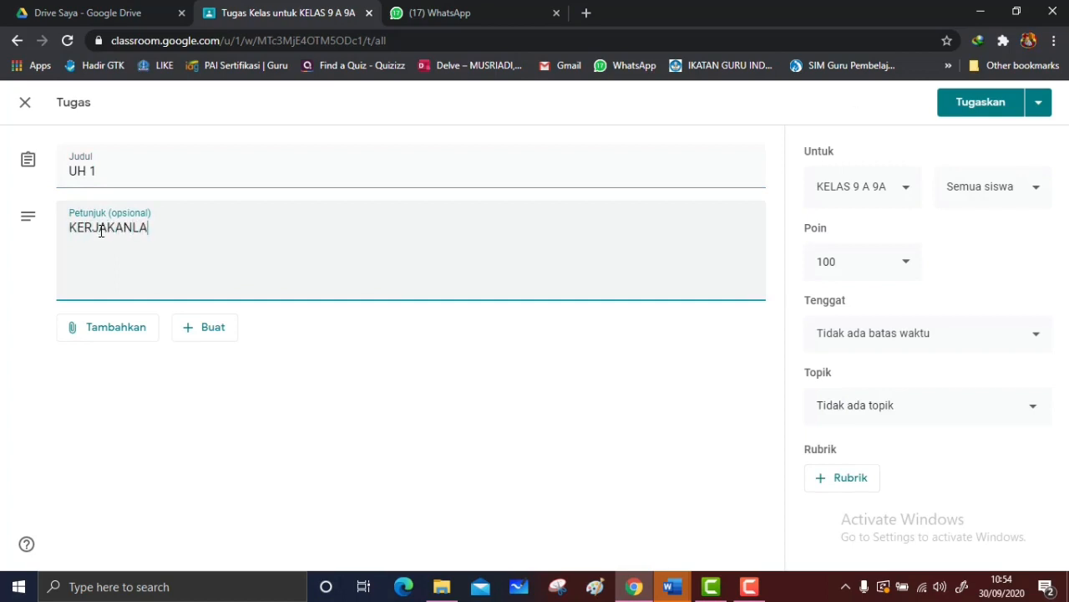
{"action": "type", "text": "H SOAL BERIKUT "}
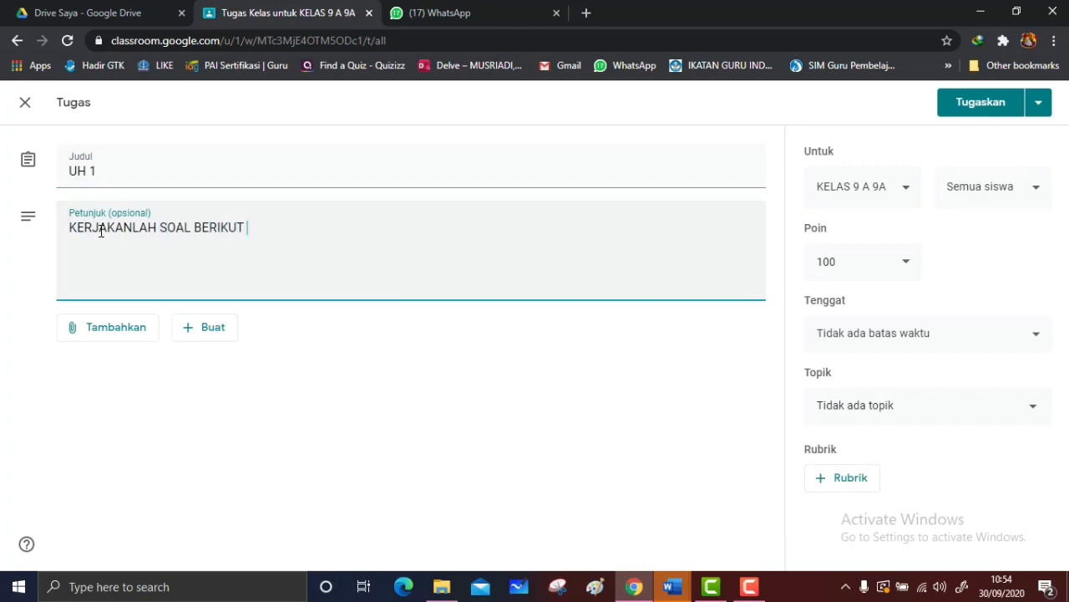
{"action": "type", "text": "DENGAN CARA MEM"}
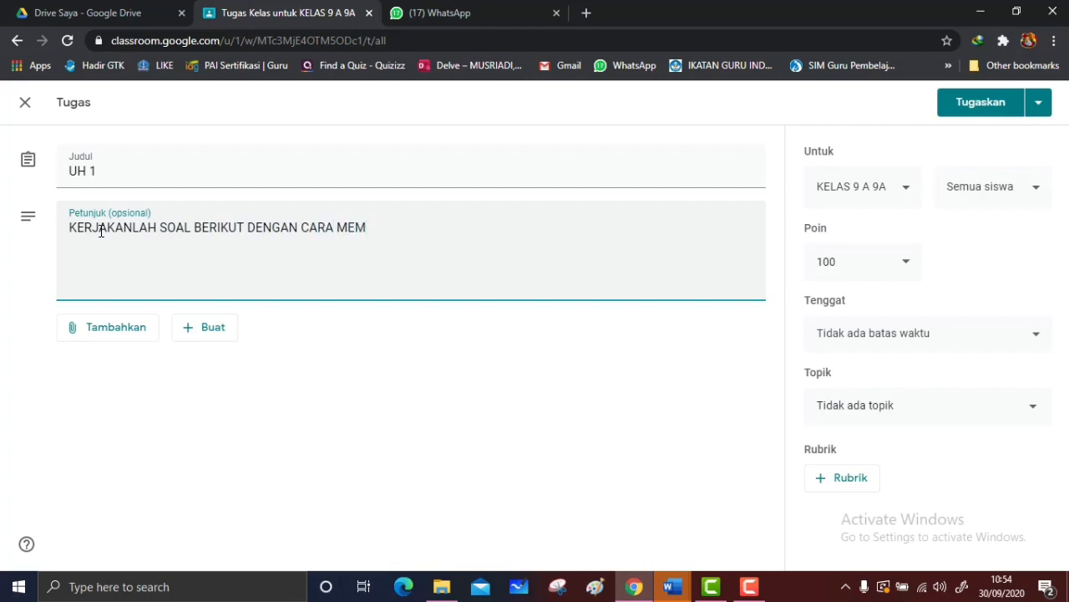
{"action": "type", "text": "M"}
{"action": "key", "text": "BackSpace"}
{"action": "type", "text": "ILIH JAWABAN YAN"}
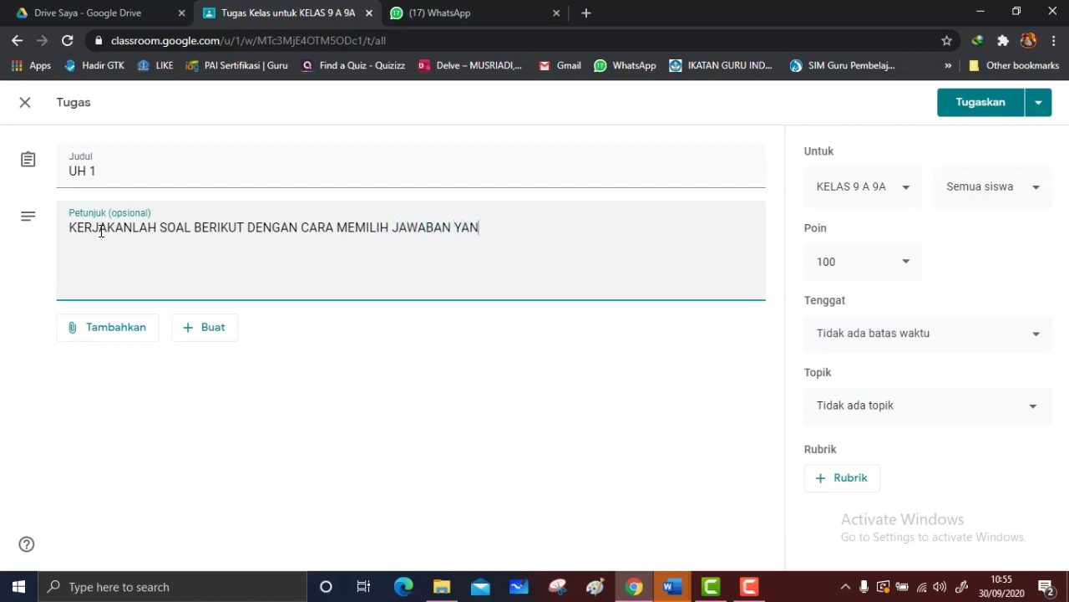
{"action": "type", "text": "G PALING TEPAT"}
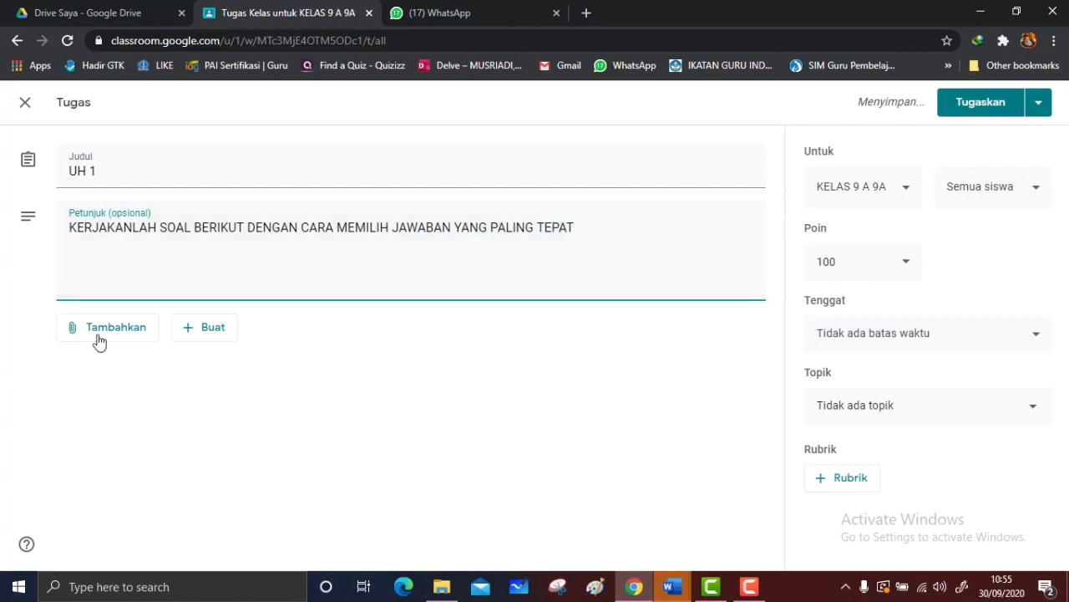
- Attach a new blank Google Form to the assignment and title the form "UH 1"
{"action": "left_click", "coordinate": [209, 335]}
{"action": "left_click", "coordinate": [252, 466]}
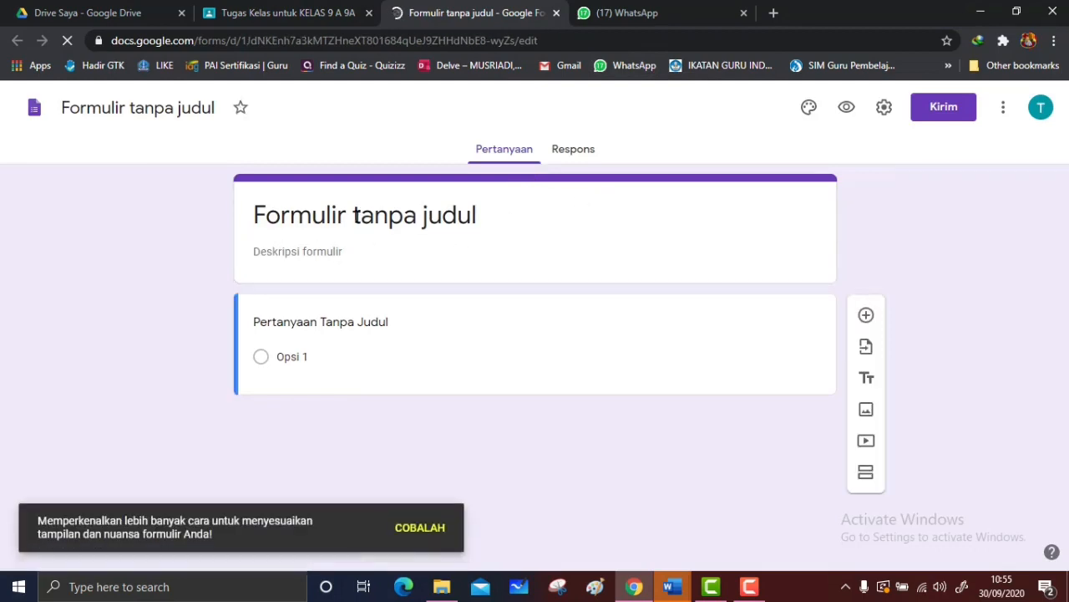
{"action": "left_click", "coordinate": [357, 216]}
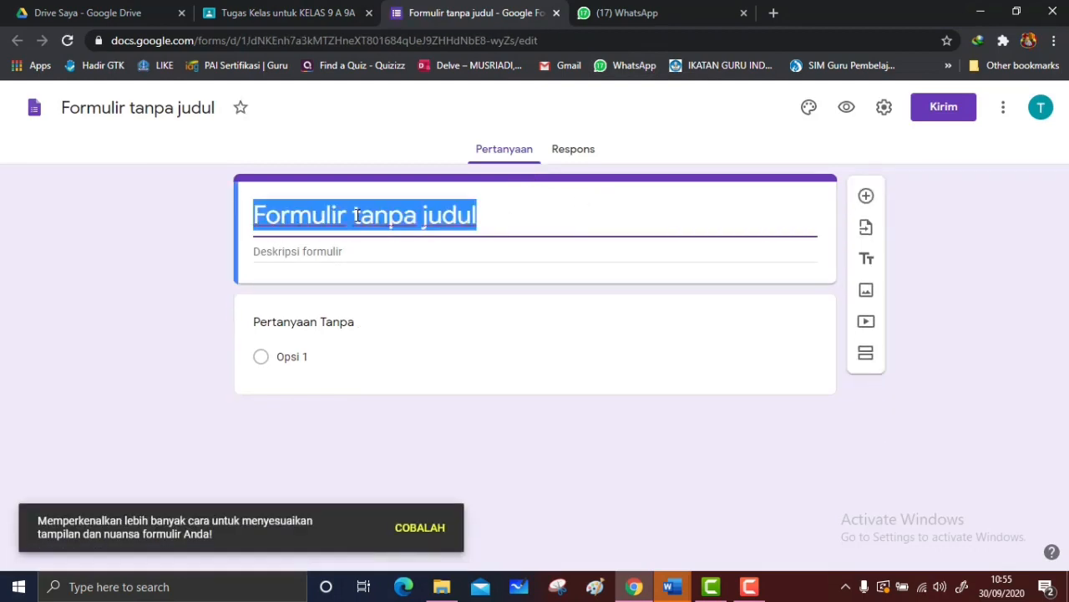
{"action": "type", "text": "UH 1"}
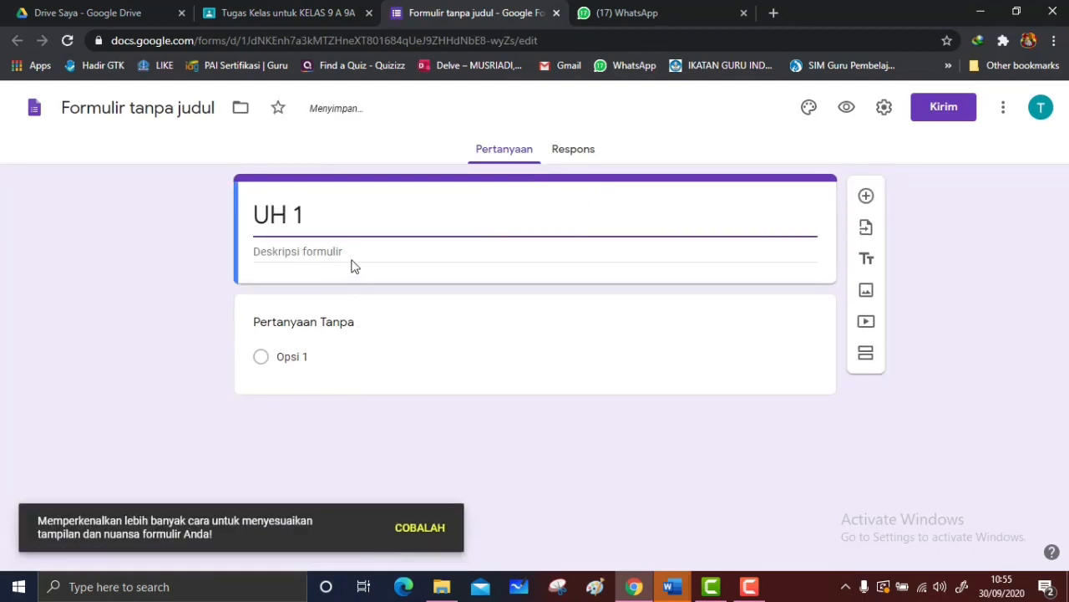
- Copy the assignment's instruction text from Classroom into the form description and name the form file "UH 1"
{"action": "left_click", "coordinate": [353, 252]}
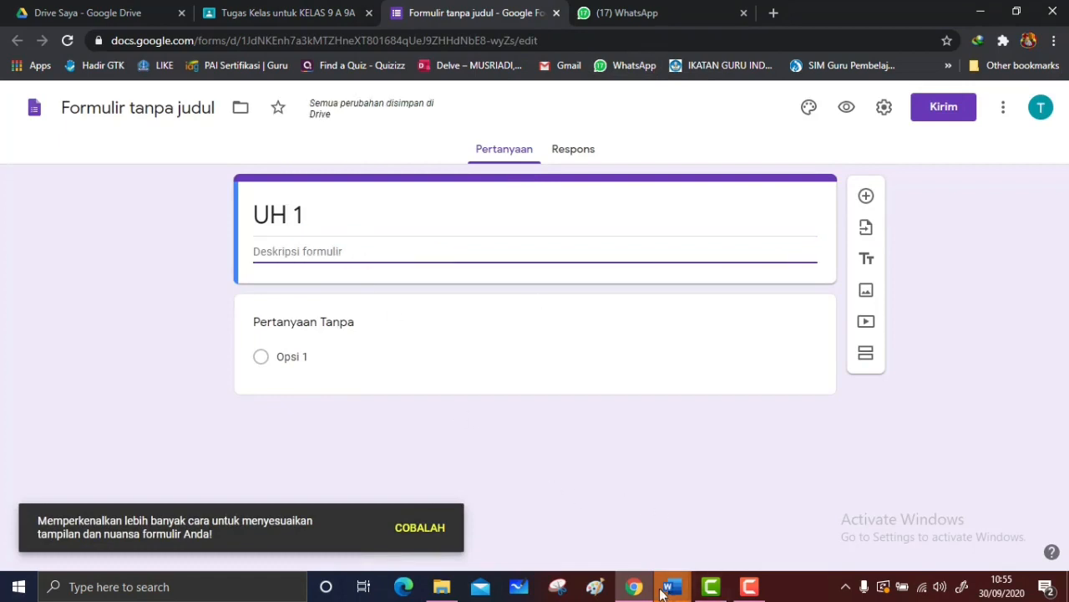
{"action": "left_click", "coordinate": [277, 15]}
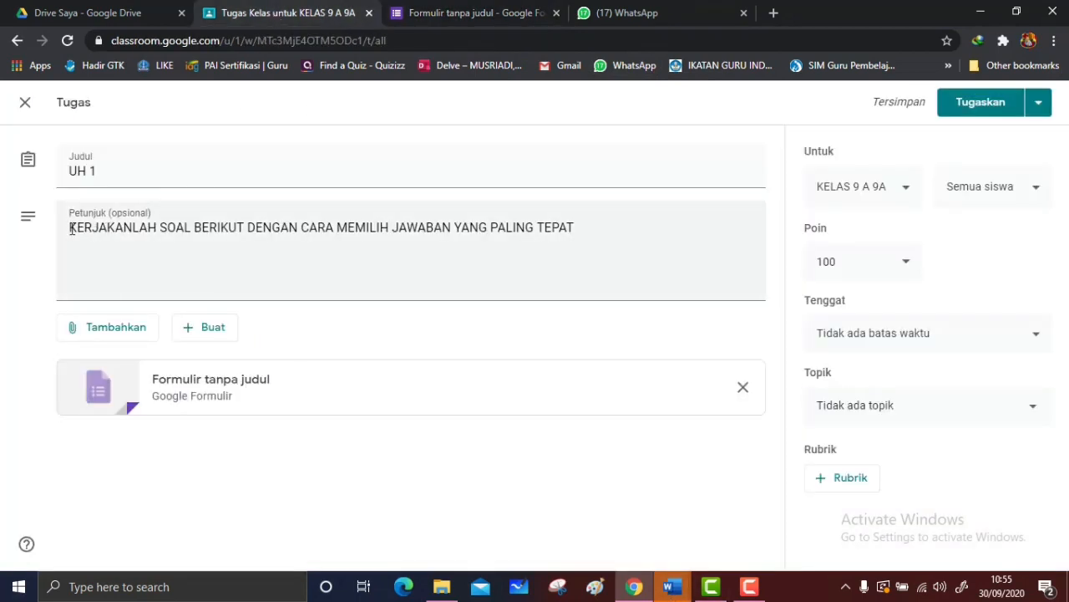
{"action": "left_click_drag", "start_coordinate": [71, 229], "coordinate": [611, 227]}
{"action": "right_click", "coordinate": [472, 223]}
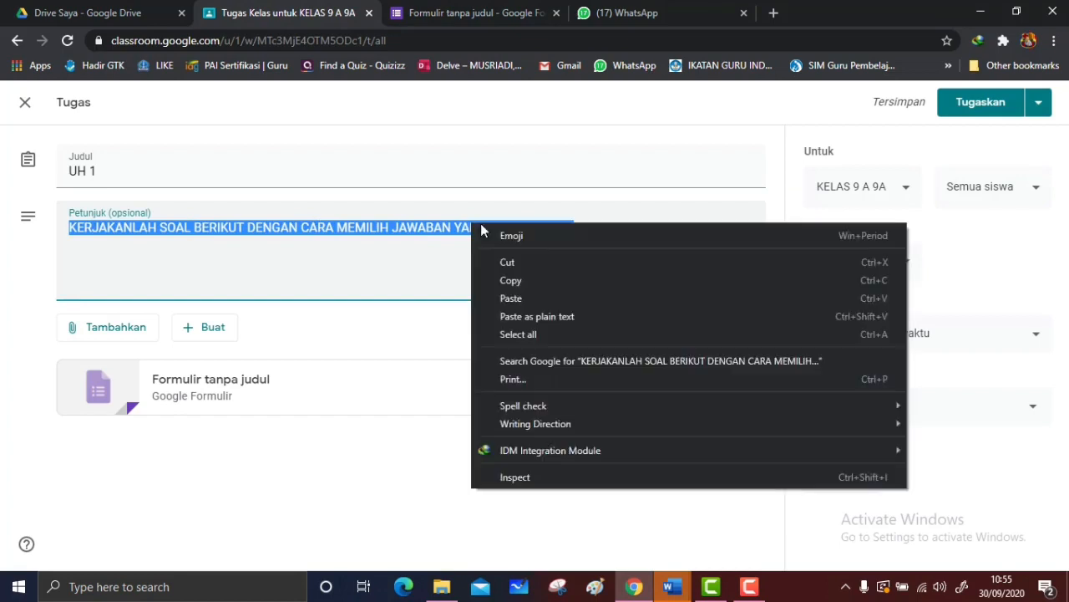
{"action": "left_click", "coordinate": [522, 278]}
{"action": "left_click", "coordinate": [483, 14]}
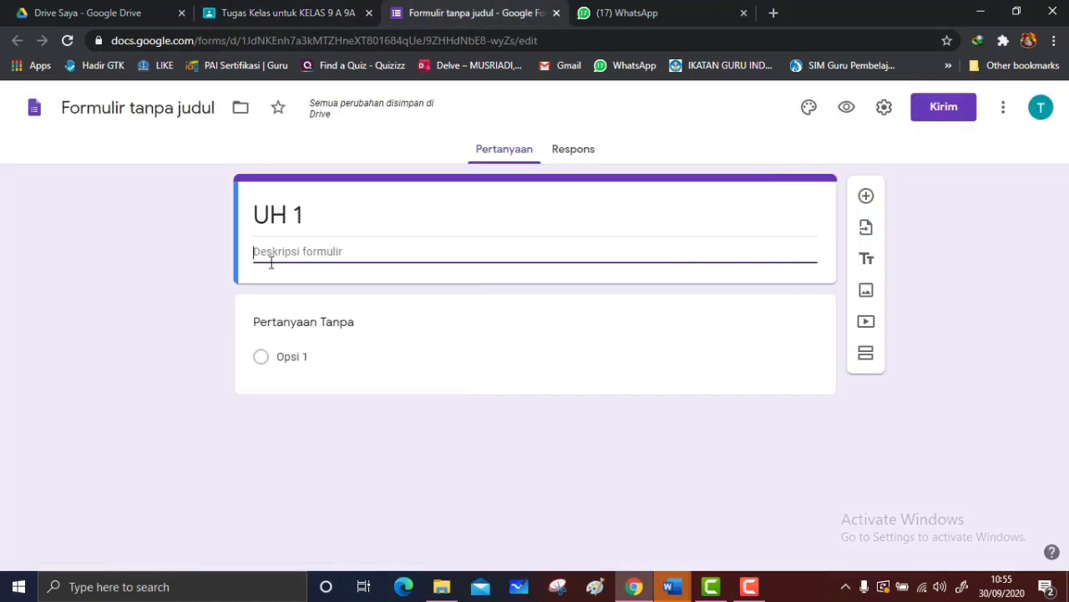
{"action": "key", "text": "ctrl+v"}
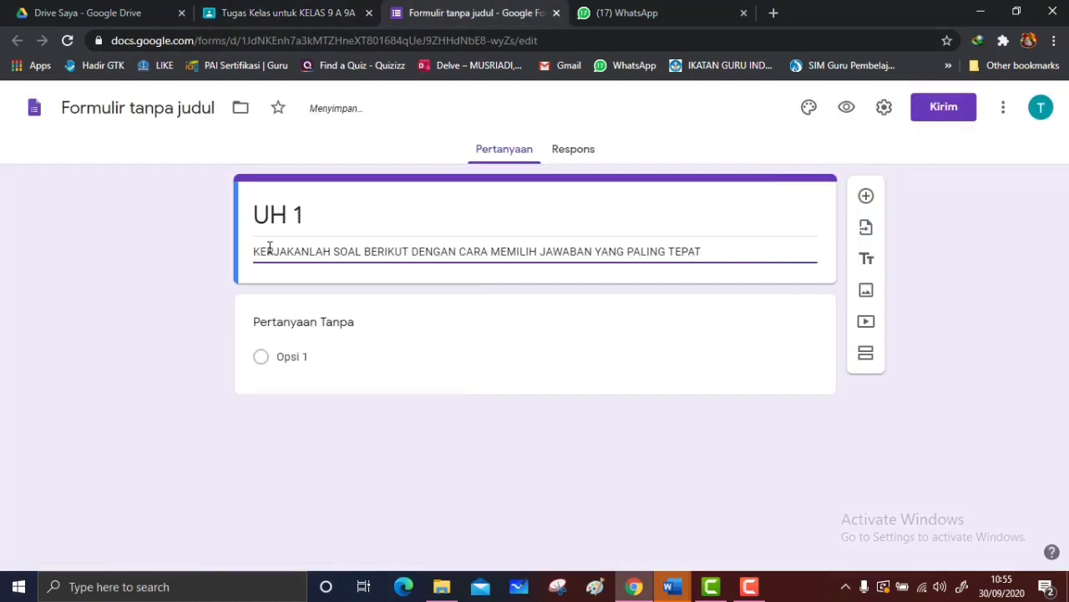
{"action": "left_click", "coordinate": [141, 107]}
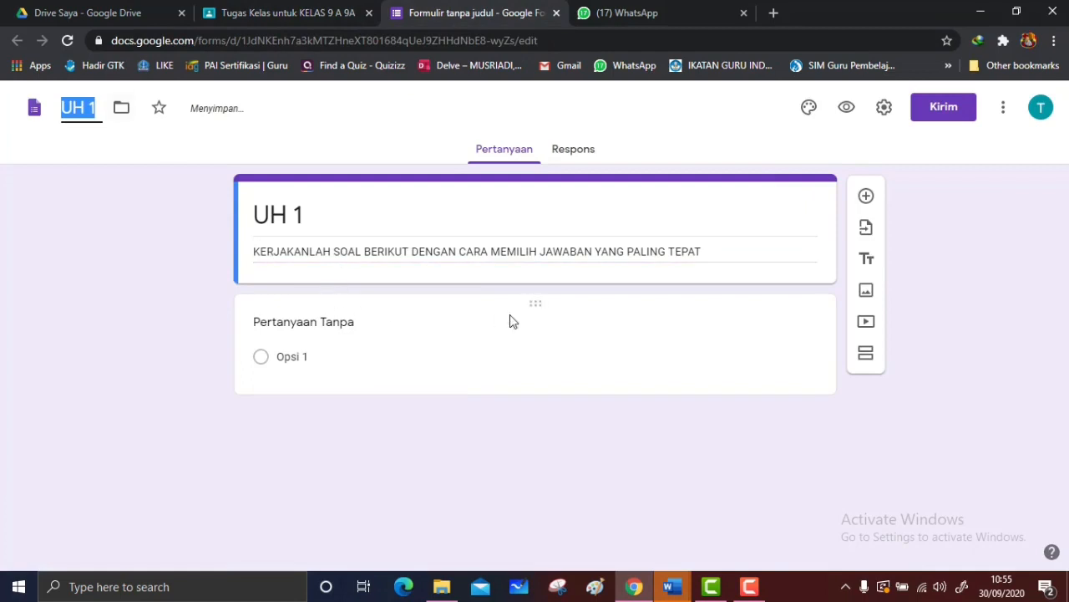
- Copy the question "KETUHAANAN YANG MAHA ESA ADALAH SILA KE.....PANCASILA" from the Word document SOAL UH 1 into the form's first question
{"action": "left_click", "coordinate": [325, 324]}
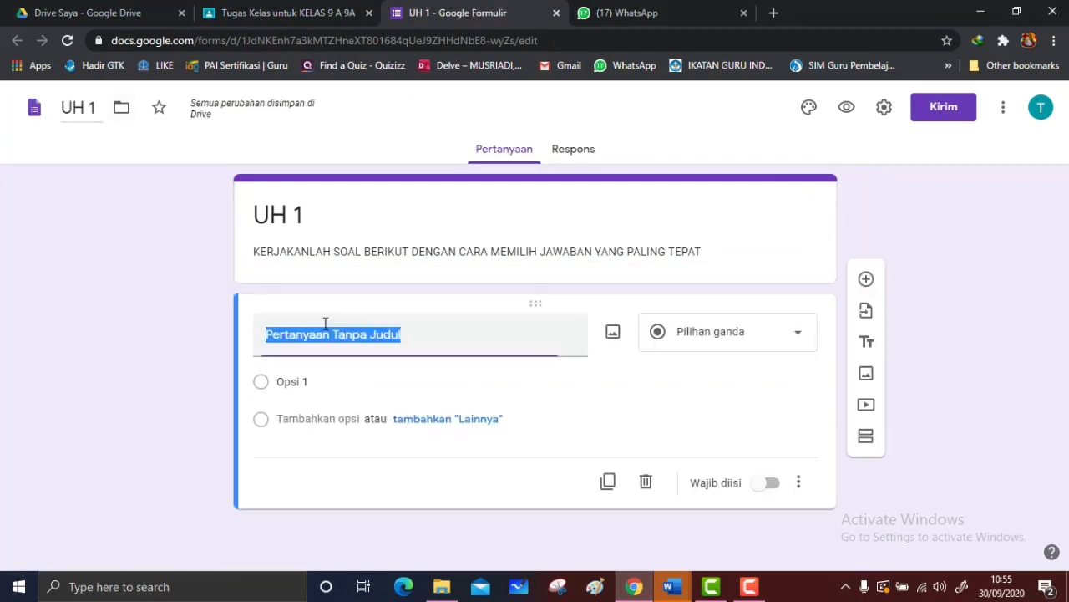
{"action": "mouse_move", "coordinate": [690, 589]}
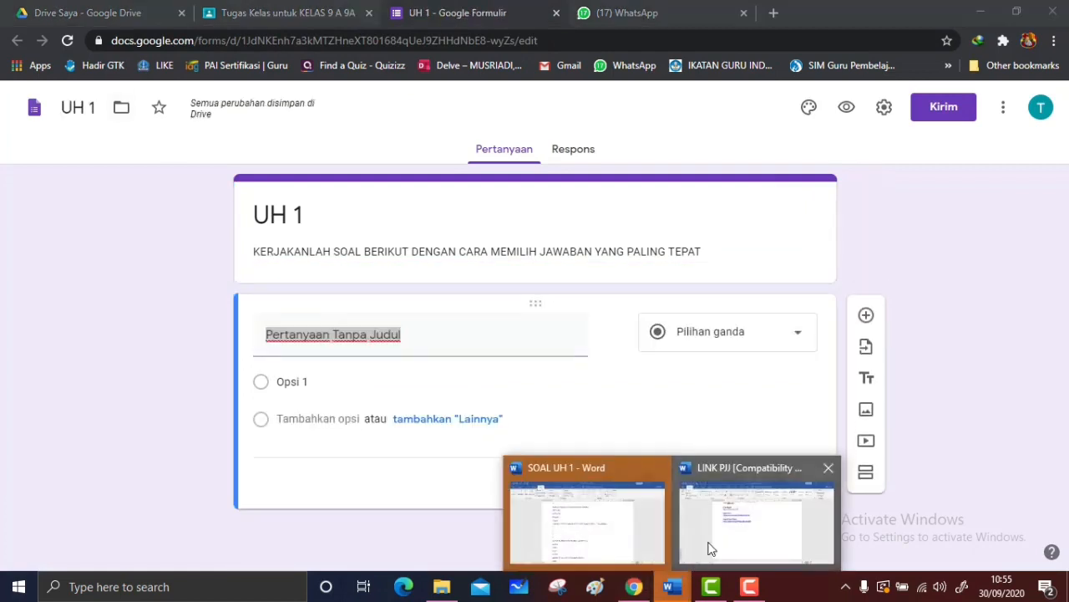
{"action": "left_click", "coordinate": [621, 535]}
{"action": "scroll", "coordinate": [422, 318], "scroll_direction": "up", "scroll_amount": 6}
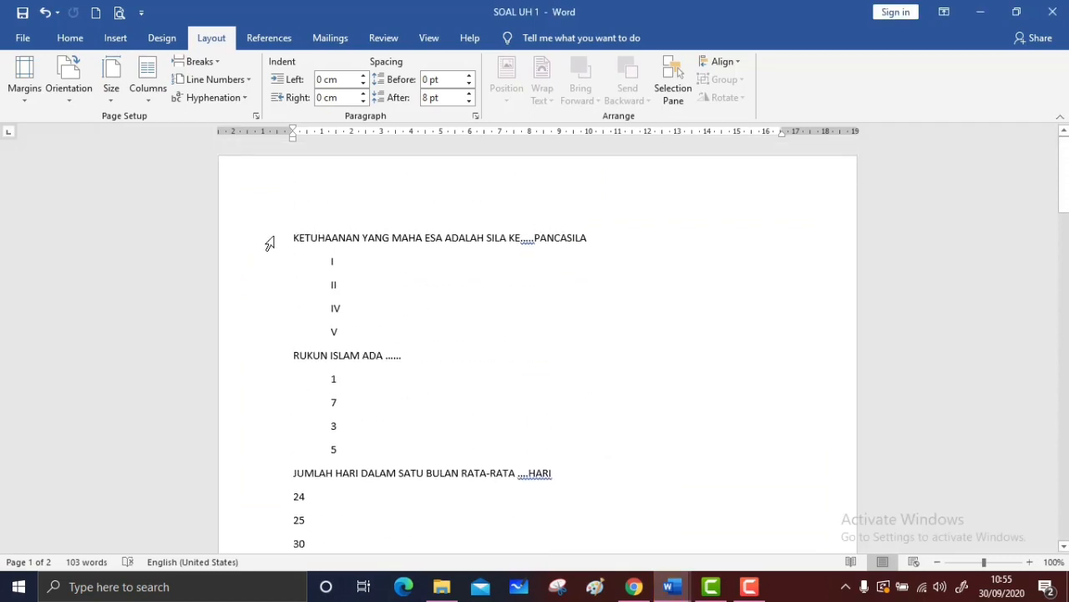
{"action": "left_click_drag", "start_coordinate": [291, 238], "coordinate": [618, 242]}
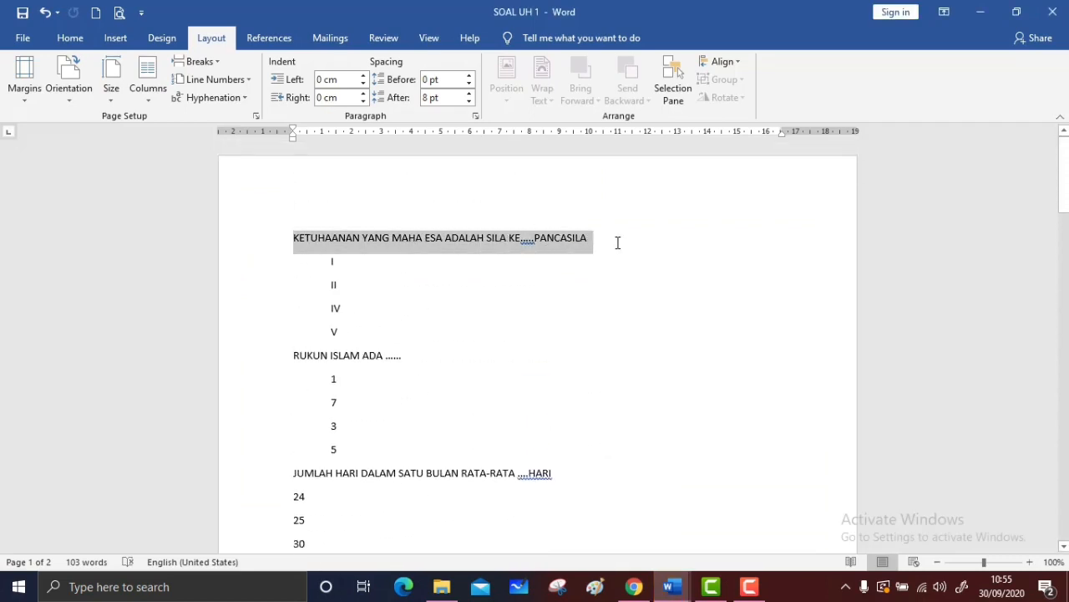
{"action": "right_click", "coordinate": [493, 240]}
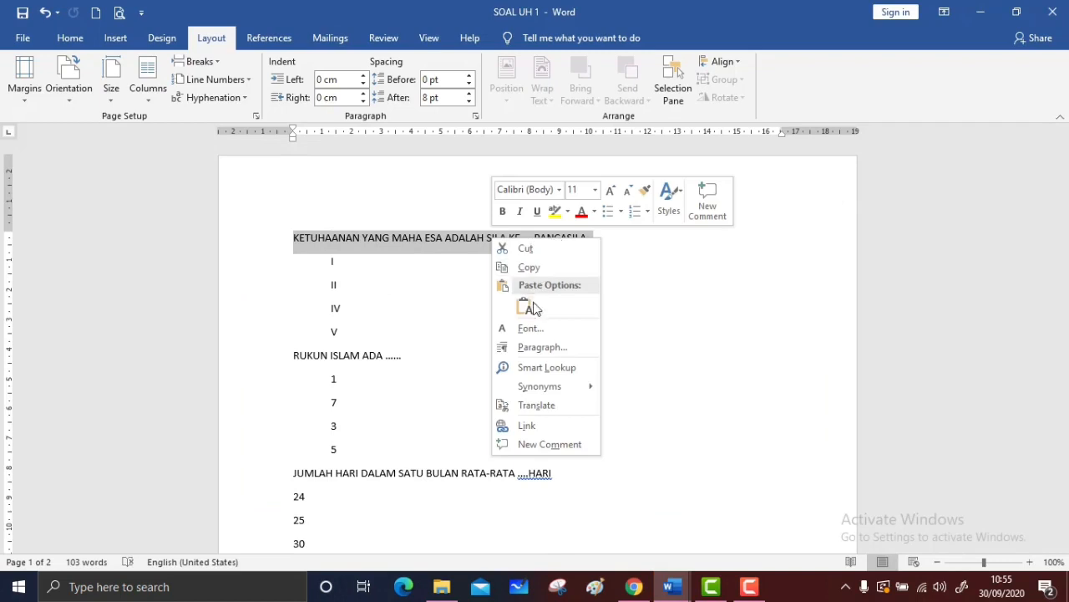
{"action": "left_click", "coordinate": [533, 268]}
{"action": "left_click", "coordinate": [634, 585]}
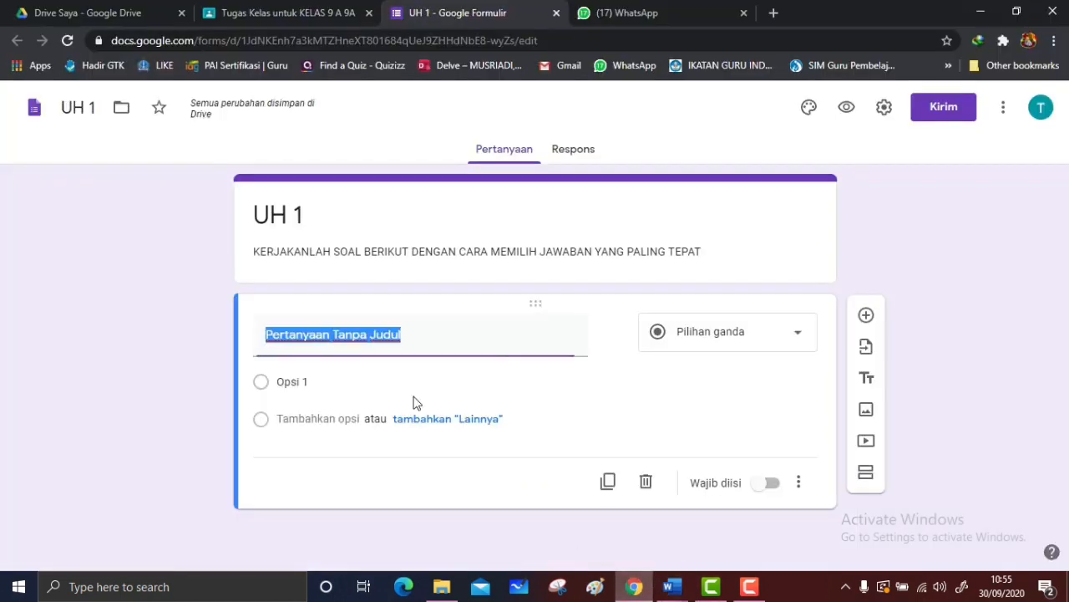
{"action": "key", "text": "ctrl+v"}
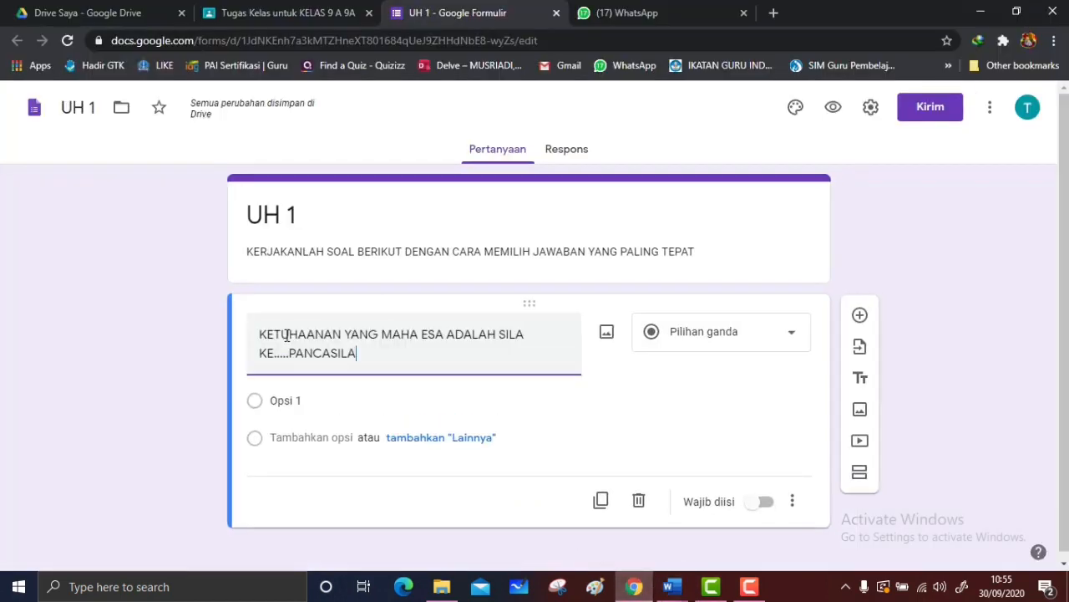
- Copy the answer options I, II, IV and V from the Word document SOAL UH 1 into the form's first question
{"action": "left_click", "coordinate": [259, 402]}
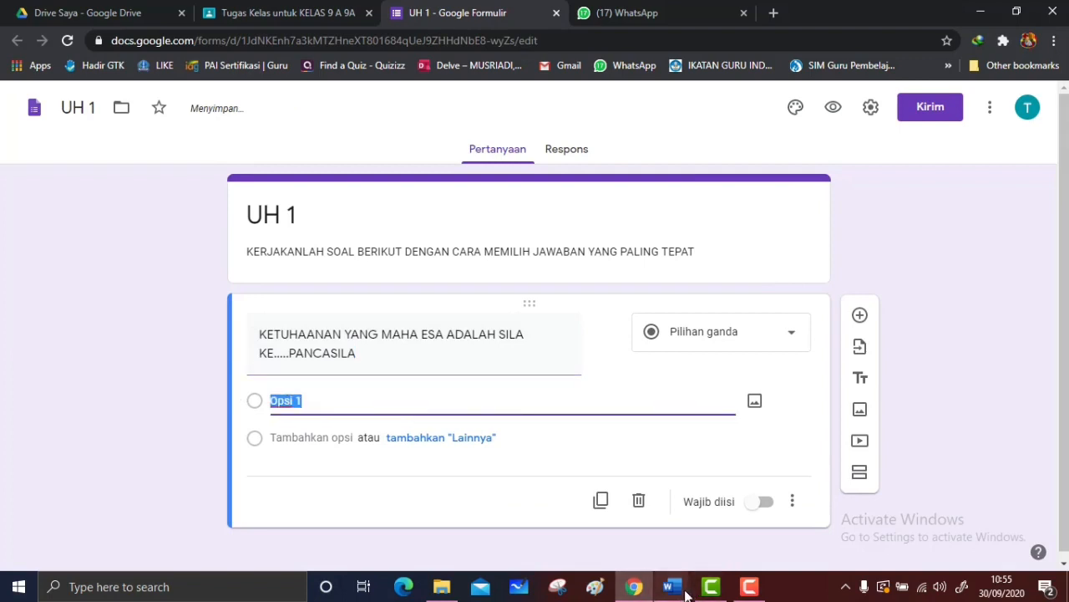
{"action": "mouse_move", "coordinate": [670, 589]}
{"action": "left_click", "coordinate": [640, 531]}
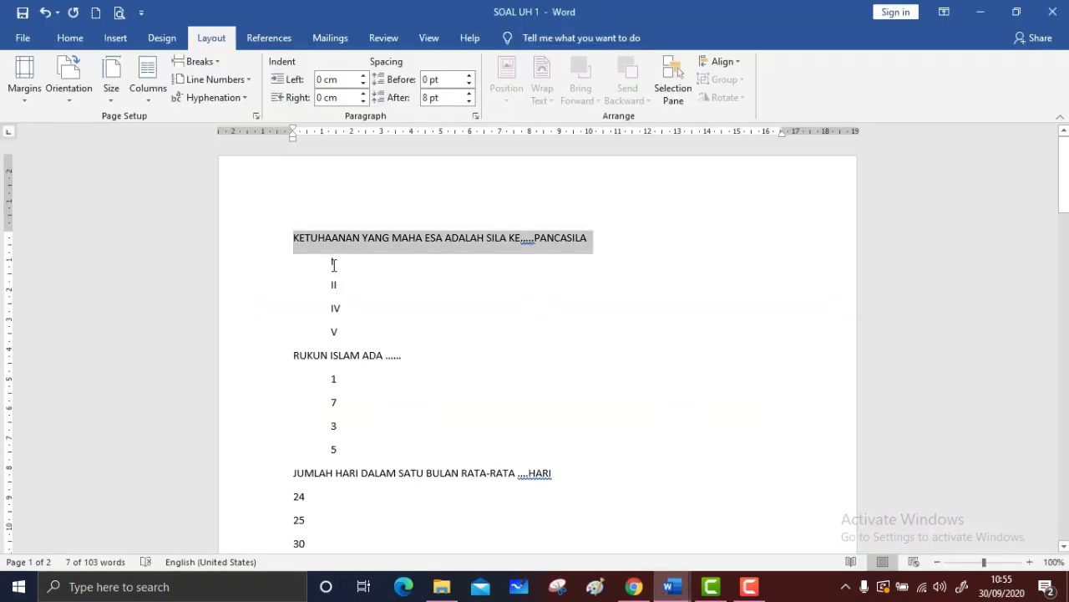
{"action": "left_click_drag", "start_coordinate": [330, 263], "coordinate": [350, 333]}
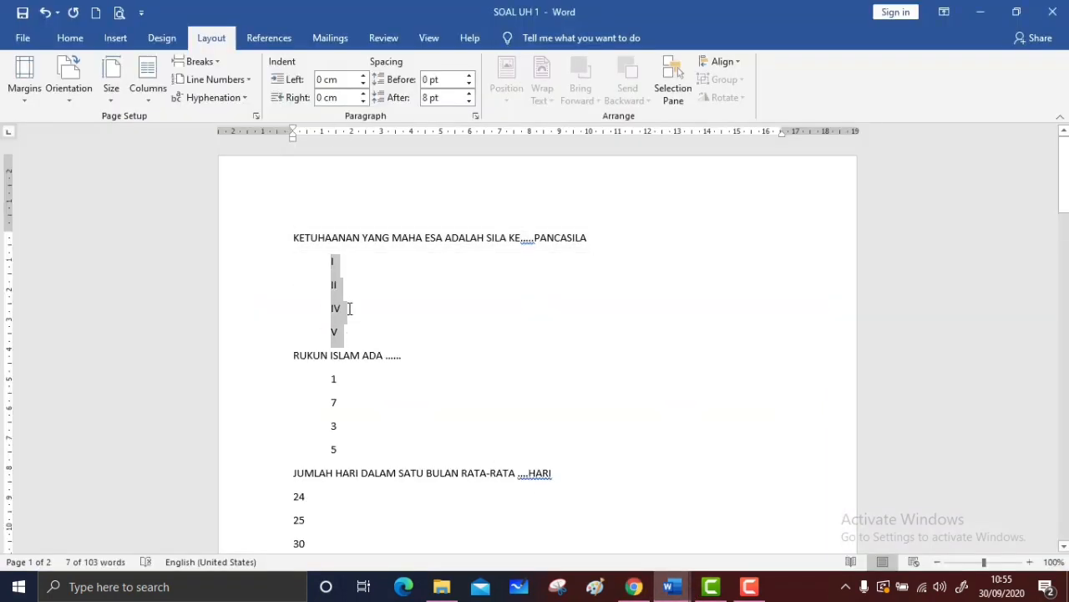
{"action": "right_click", "coordinate": [337, 290]}
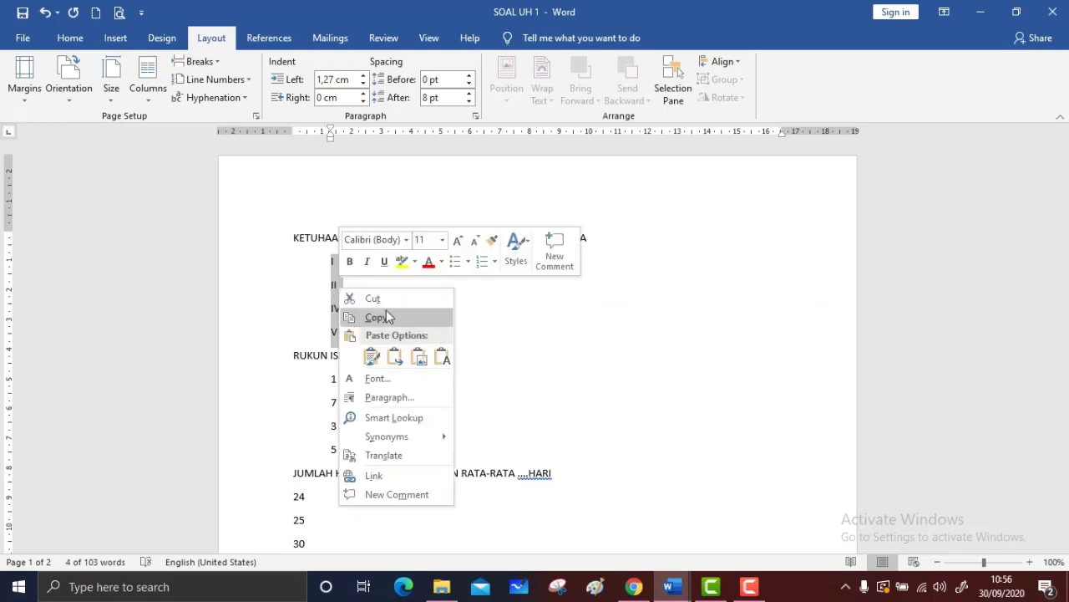
{"action": "left_click", "coordinate": [380, 313]}
{"action": "left_click", "coordinate": [634, 588]}
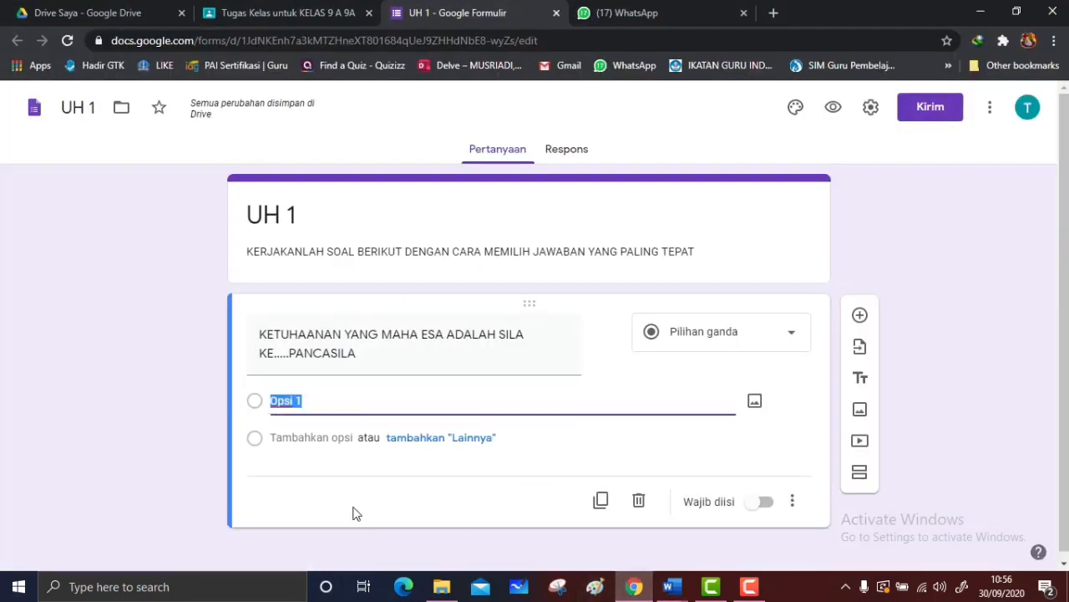
{"action": "key", "text": "ctrl+v"}
{"action": "scroll", "coordinate": [367, 502], "scroll_direction": "down", "scroll_amount": 2}
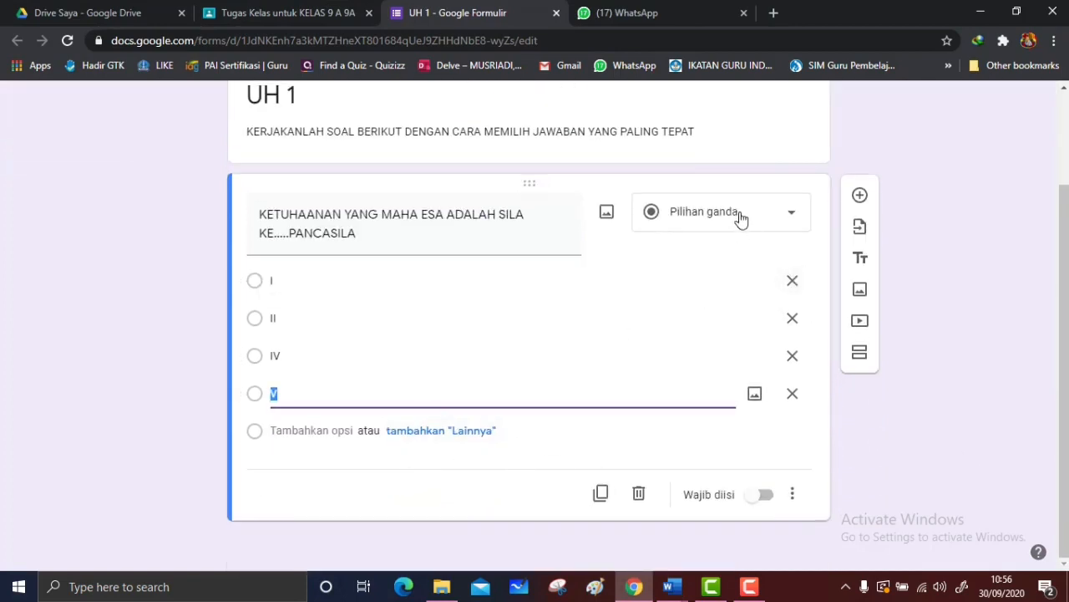
{"action": "scroll", "coordinate": [467, 402], "scroll_direction": "up", "scroll_amount": 1}
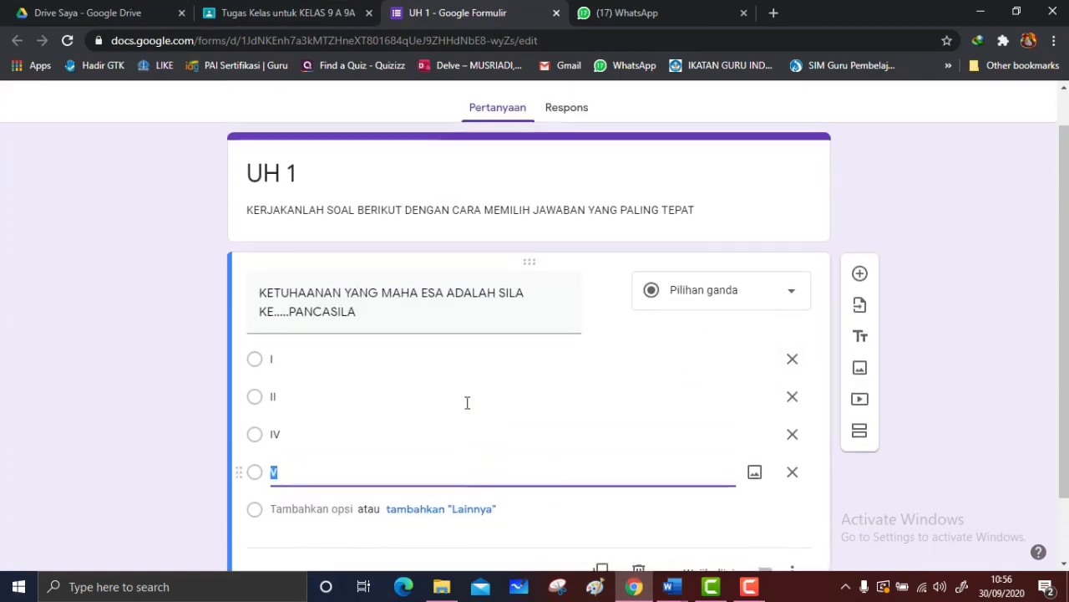
{"action": "scroll", "coordinate": [466, 402], "scroll_direction": "down", "scroll_amount": 1}
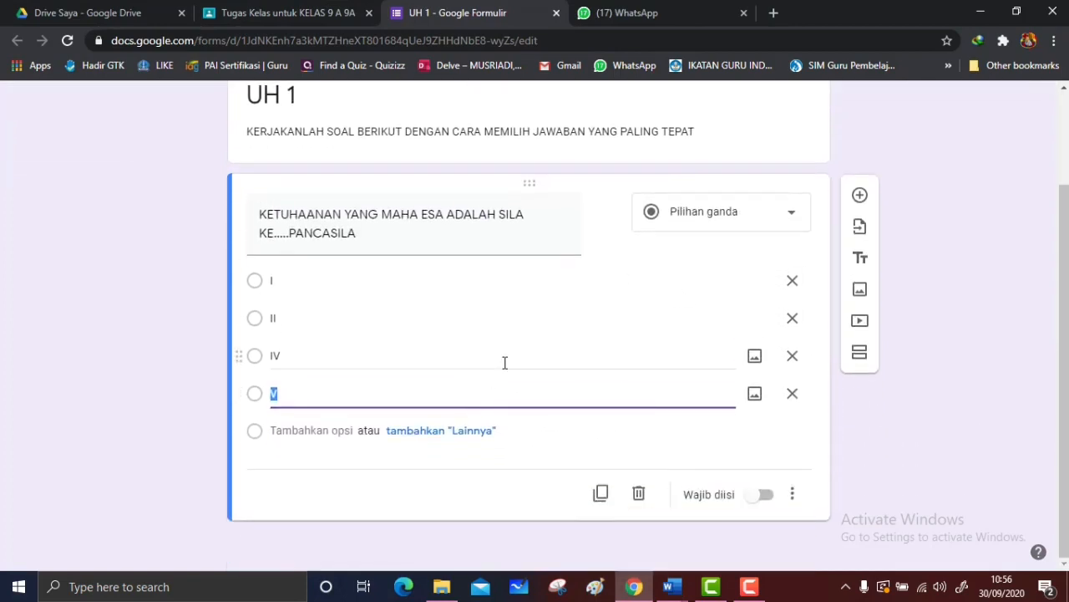
- Add a second question to the form and copy its text "RUKUN ISLAM ADA ......" from the Word document SOAL UH 1
{"action": "left_click", "coordinate": [864, 201]}
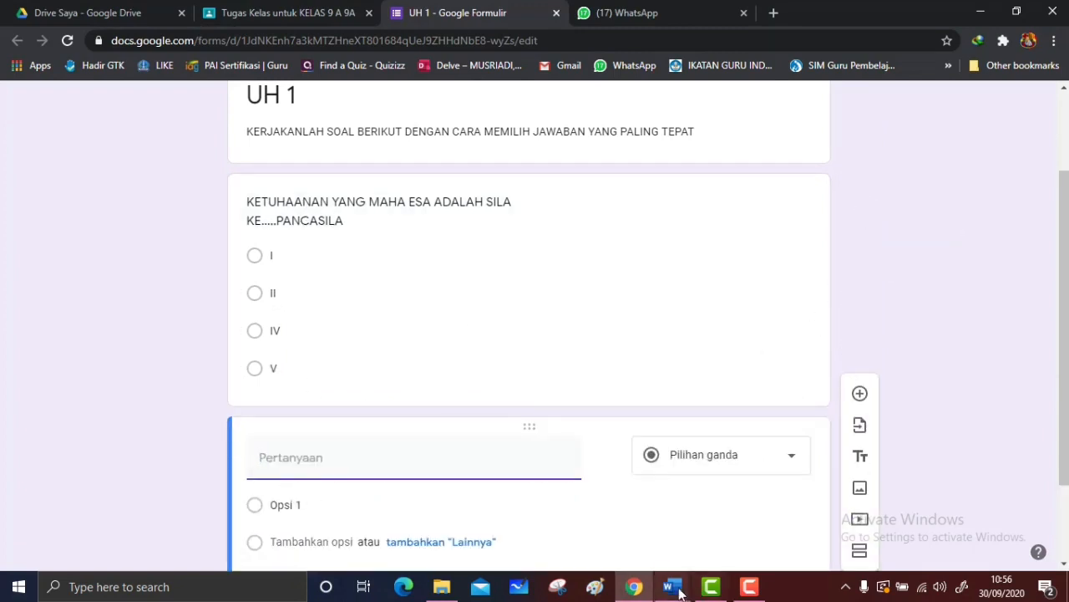
{"action": "mouse_move", "coordinate": [671, 587]}
{"action": "left_click", "coordinate": [585, 529]}
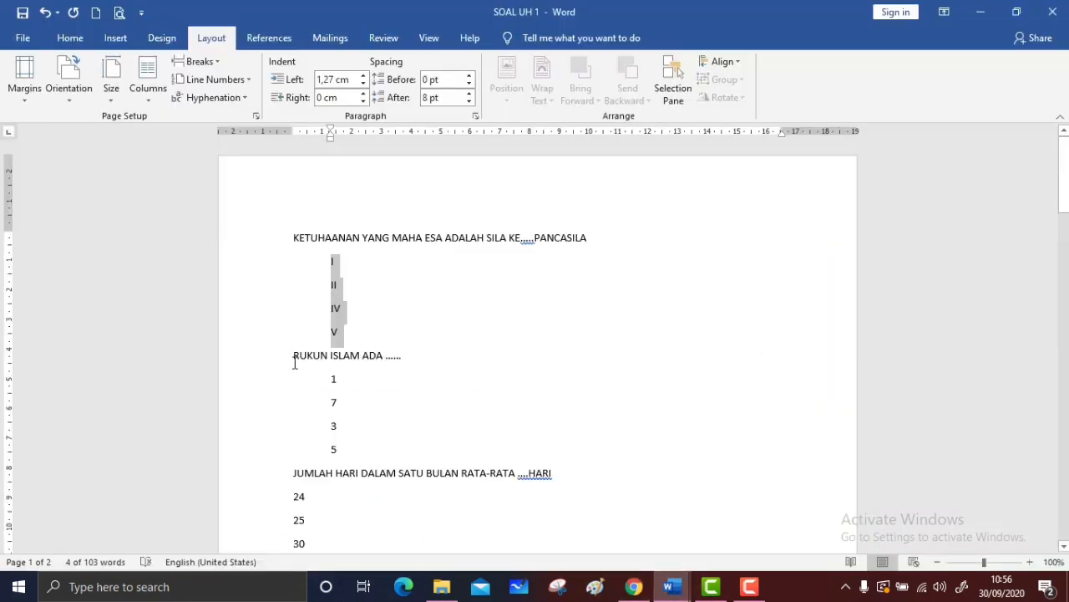
{"action": "left_click_drag", "start_coordinate": [331, 357], "coordinate": [401, 353]}
{"action": "left_click", "coordinate": [401, 354]}
{"action": "right_click", "coordinate": [401, 354]}
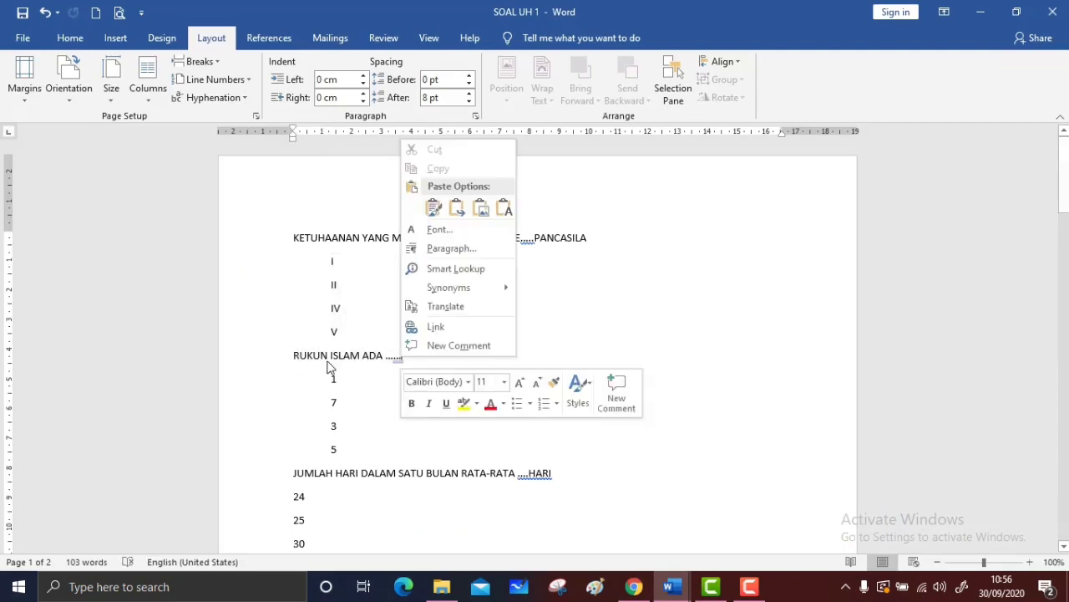
{"action": "left_click_drag", "start_coordinate": [292, 358], "coordinate": [398, 358]}
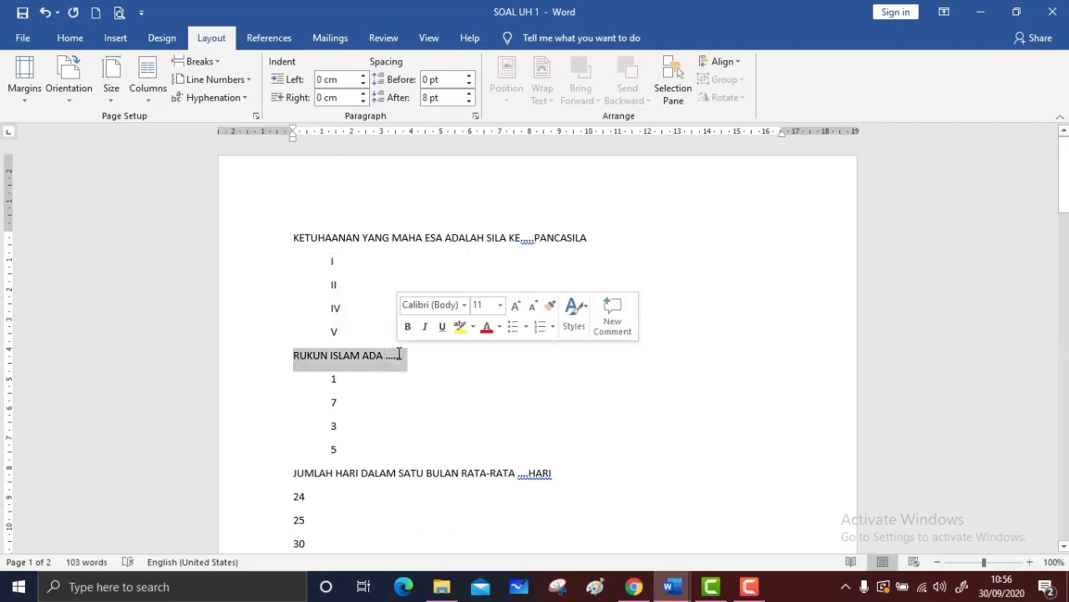
{"action": "right_click", "coordinate": [399, 357]}
{"action": "left_click", "coordinate": [413, 167]}
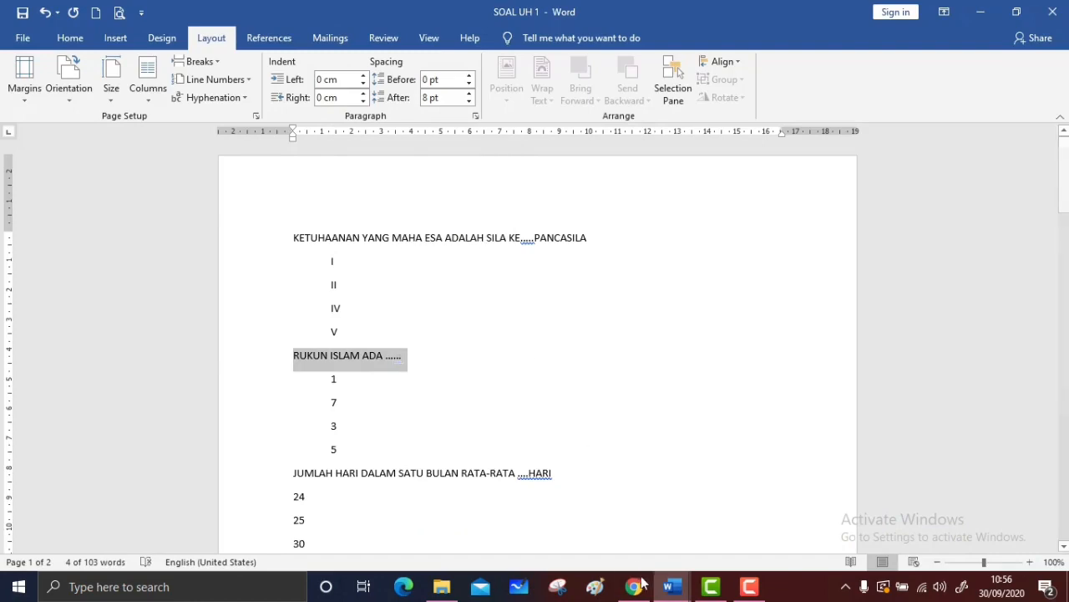
{"action": "left_click", "coordinate": [547, 520]}
{"action": "key", "text": "ctrl+v"}
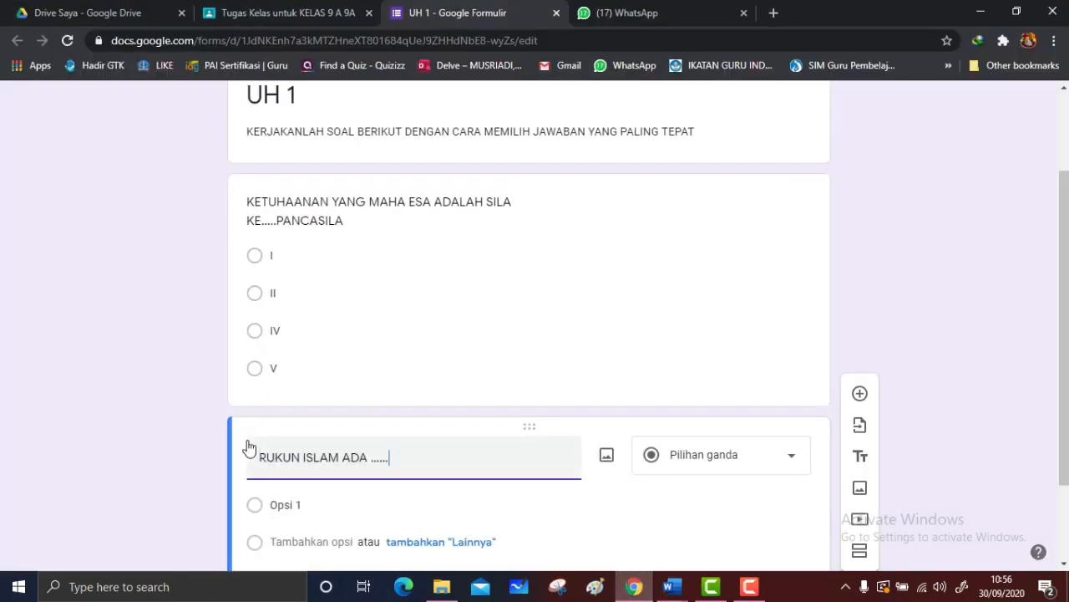
- Copy the answer options 1, 7, 3 and 5 from the Word document into the "RUKUN ISLAM ADA" question
{"action": "left_click", "coordinate": [272, 504]}
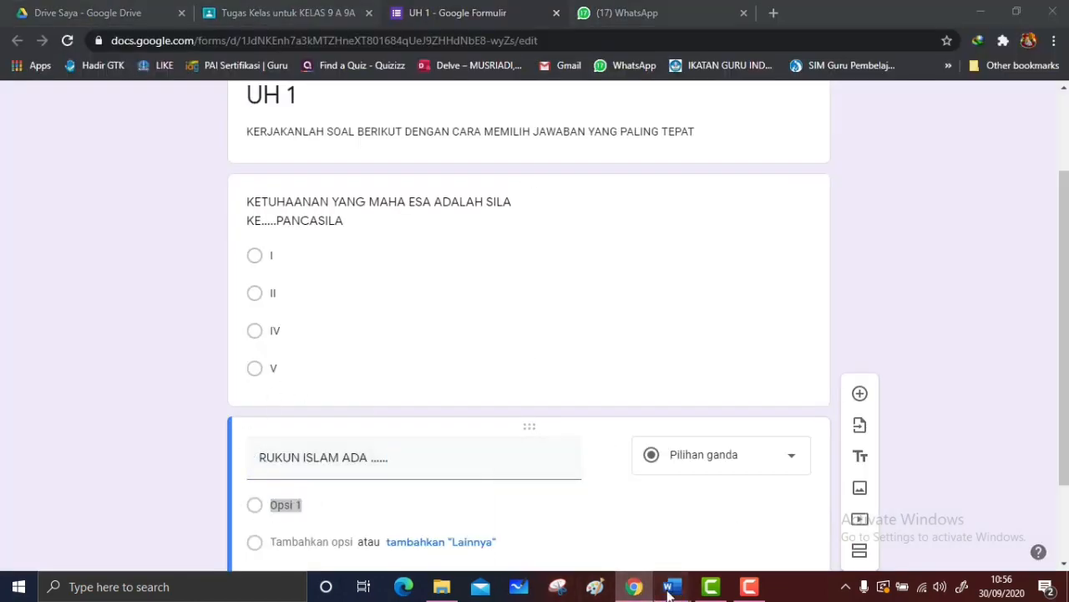
{"action": "mouse_move", "coordinate": [672, 586]}
{"action": "left_click", "coordinate": [585, 535]}
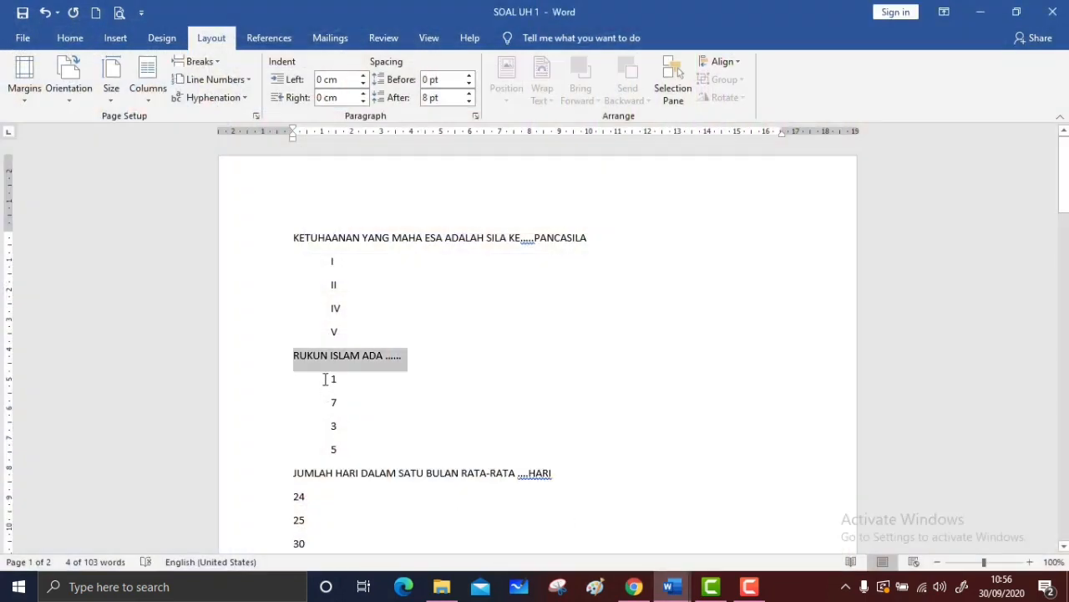
{"action": "left_click_drag", "start_coordinate": [325, 379], "coordinate": [365, 443]}
{"action": "right_click", "coordinate": [333, 417]}
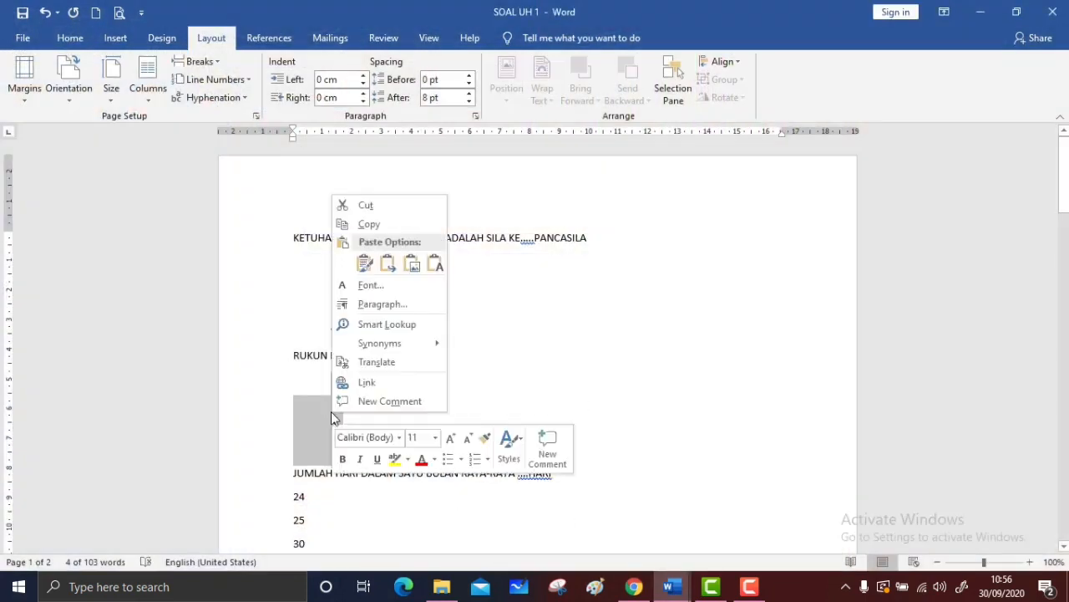
{"action": "left_click", "coordinate": [379, 235]}
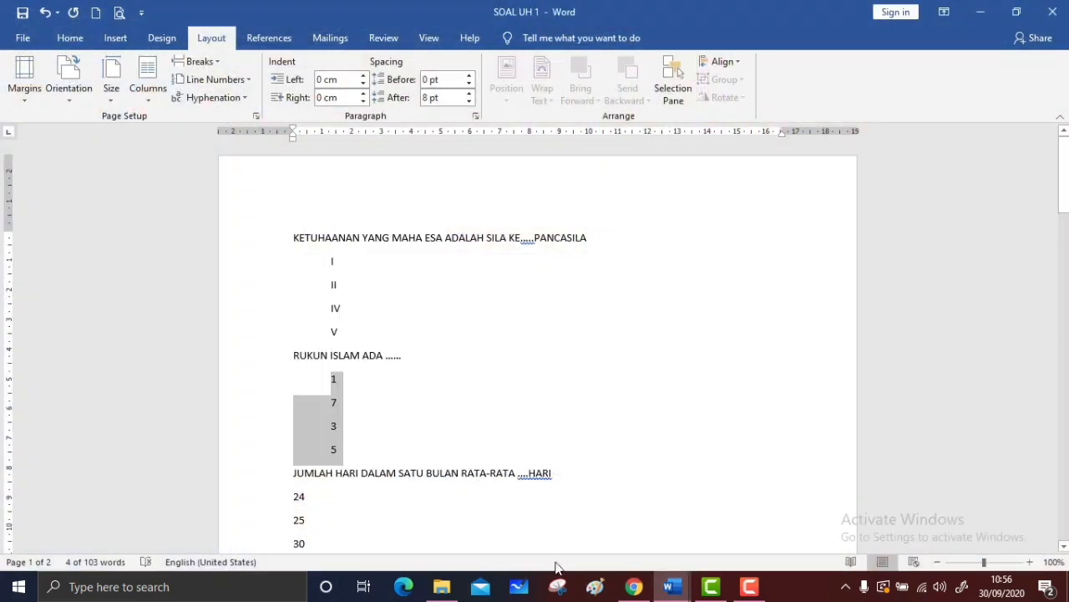
{"action": "left_click", "coordinate": [635, 588]}
{"action": "key", "text": "ctrl+v"}
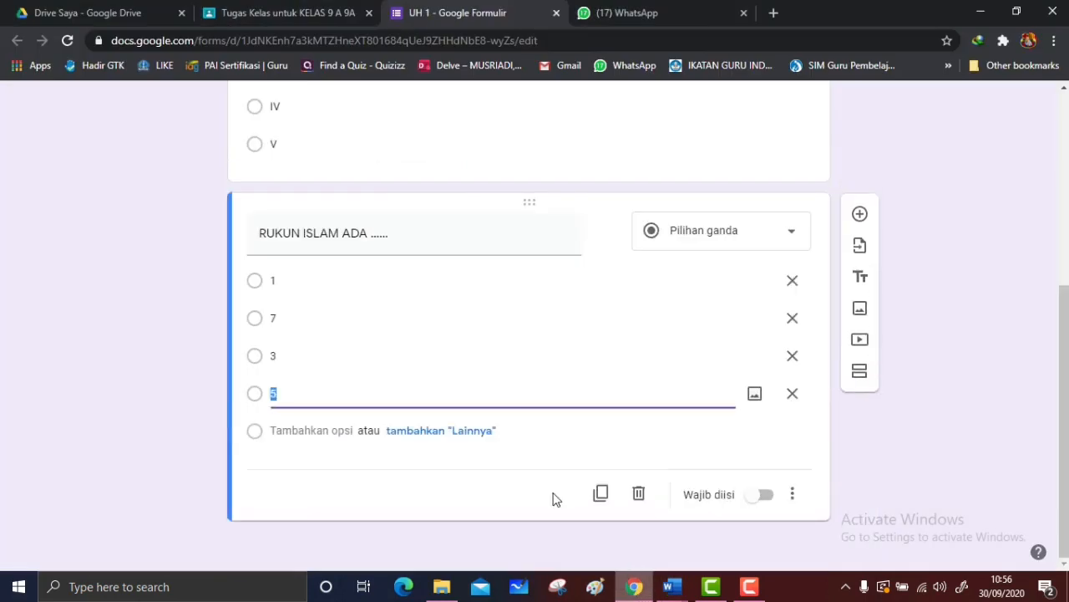
- Add a third question to the form and copy its text "JUMLAH HARI DALAM SATU BULAN RATA-RATA ....HARI" from the Word document
{"action": "left_click", "coordinate": [861, 215]}
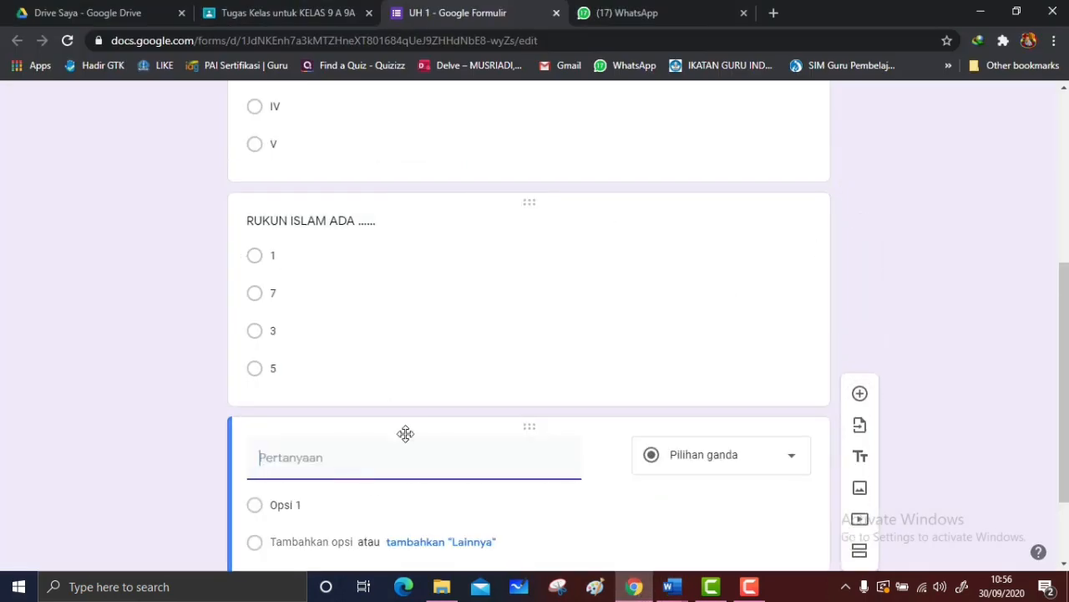
{"action": "mouse_move", "coordinate": [673, 590]}
{"action": "left_click", "coordinate": [625, 527]}
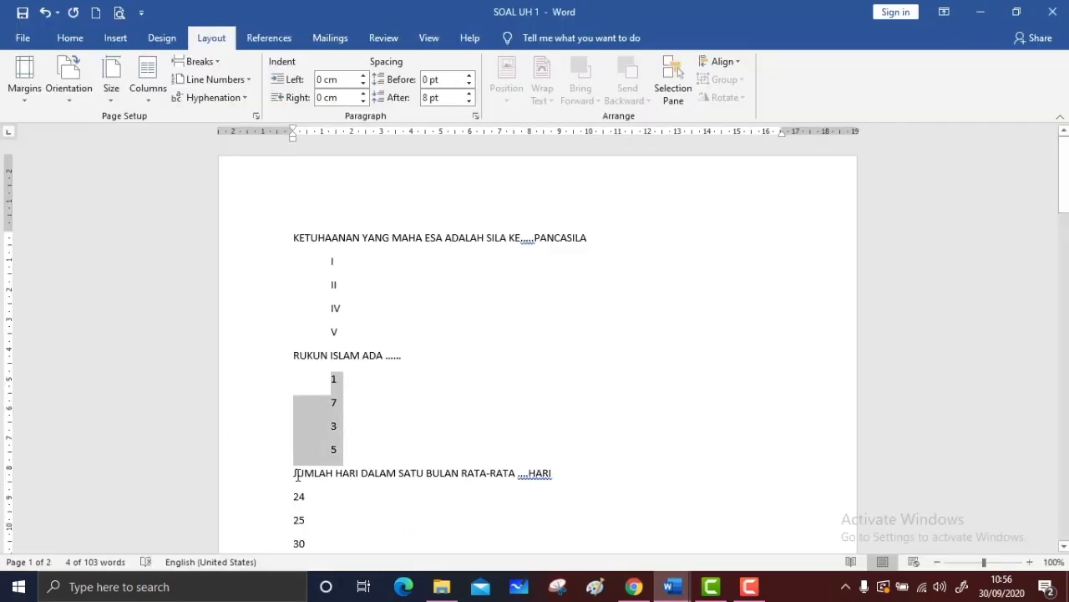
{"action": "left_click_drag", "start_coordinate": [294, 474], "coordinate": [555, 476]}
{"action": "right_click", "coordinate": [509, 482]}
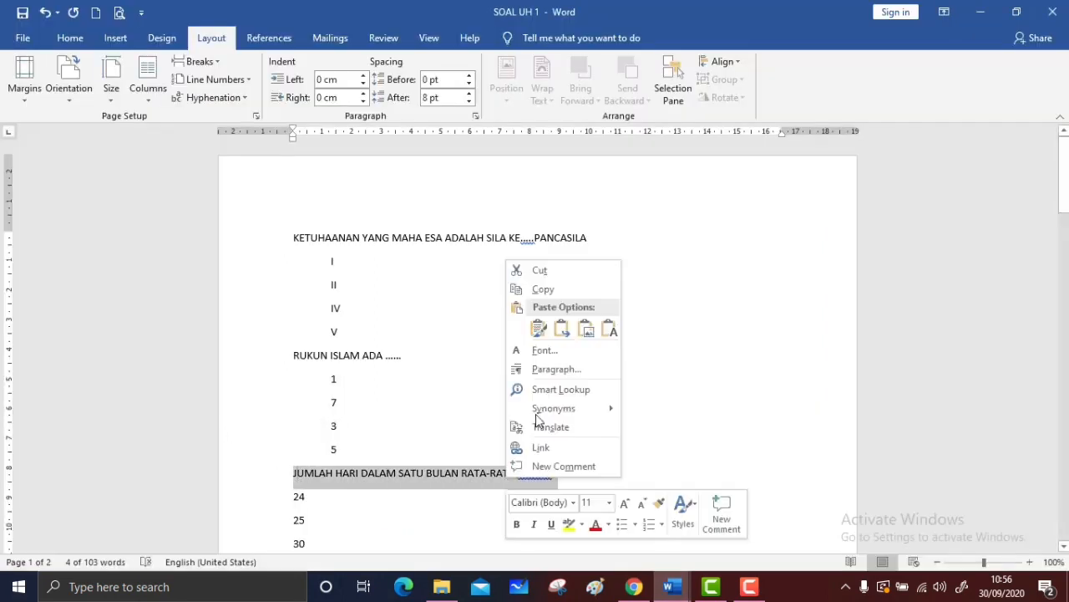
{"action": "left_click", "coordinate": [559, 295]}
{"action": "left_click", "coordinate": [642, 589]}
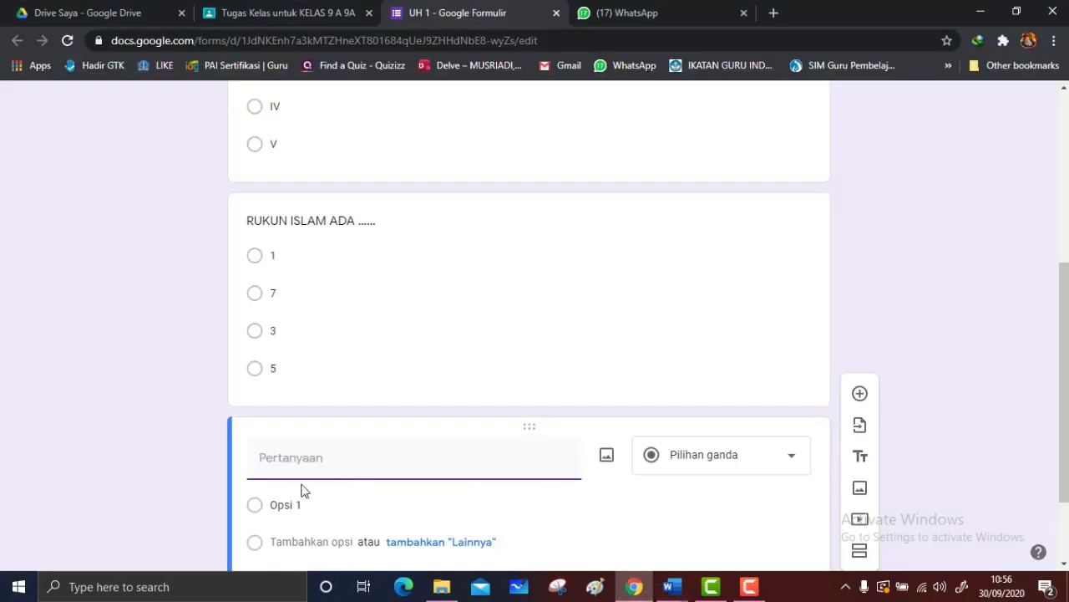
{"action": "key", "text": "ctrl+v"}
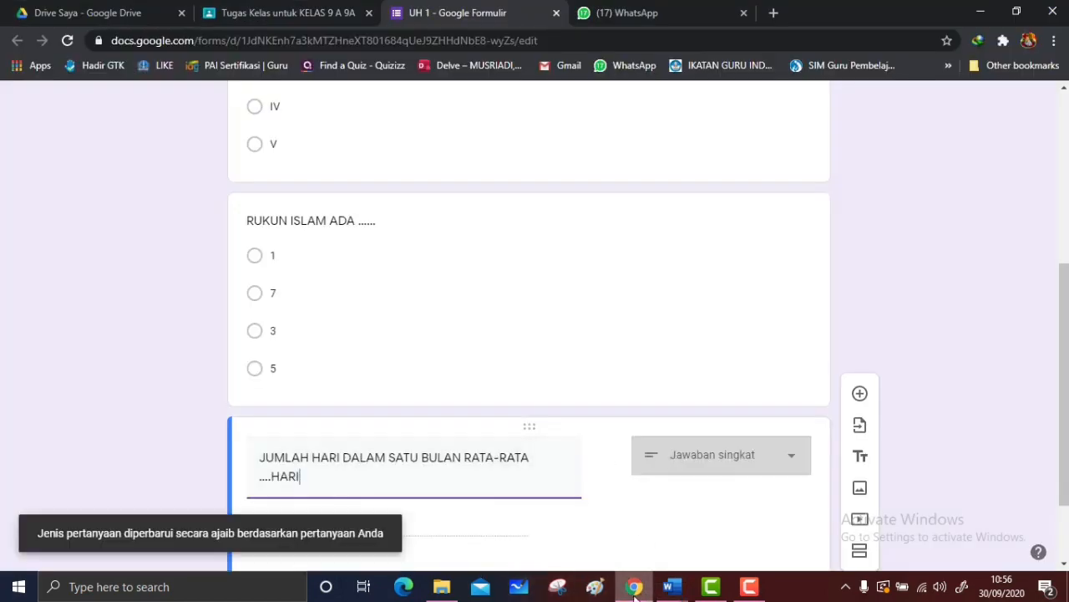
- Copy the answer options 24, 25, 30 and 17 from the Word document SOAL UH 1
{"action": "left_click", "coordinate": [671, 588]}
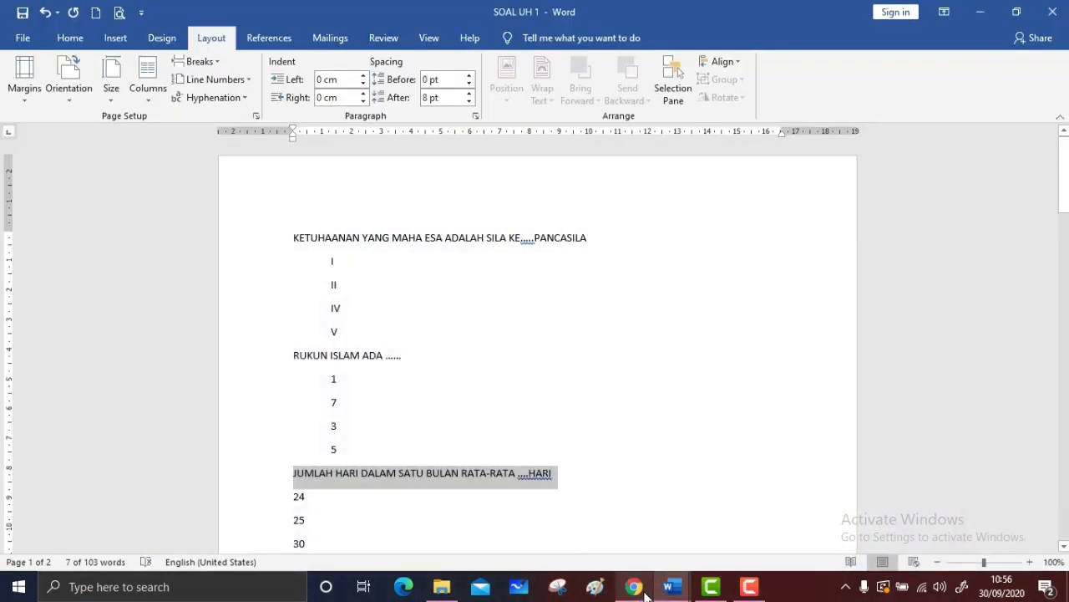
{"action": "left_click", "coordinate": [642, 590]}
{"action": "mouse_move", "coordinate": [673, 558]}
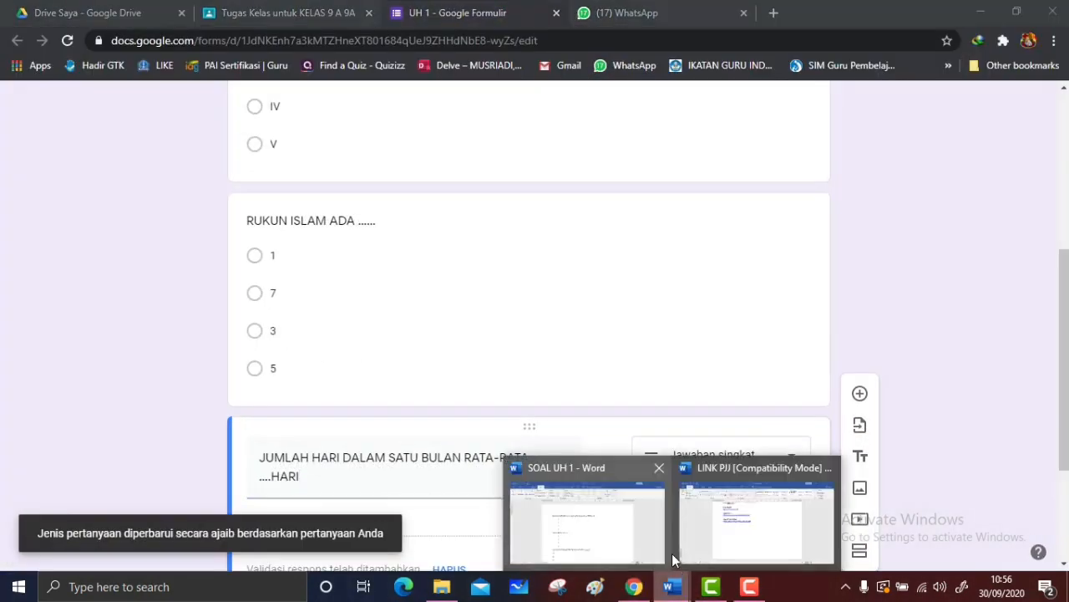
{"action": "left_click", "coordinate": [611, 531]}
{"action": "scroll", "coordinate": [303, 449], "scroll_direction": "down", "scroll_amount": 2}
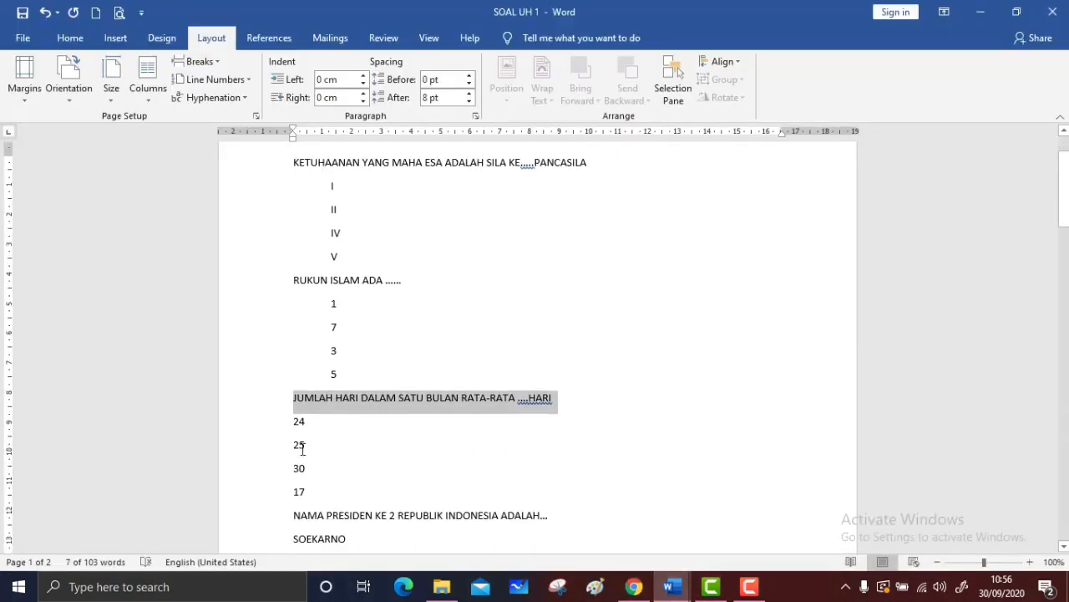
{"action": "left_click", "coordinate": [295, 423]}
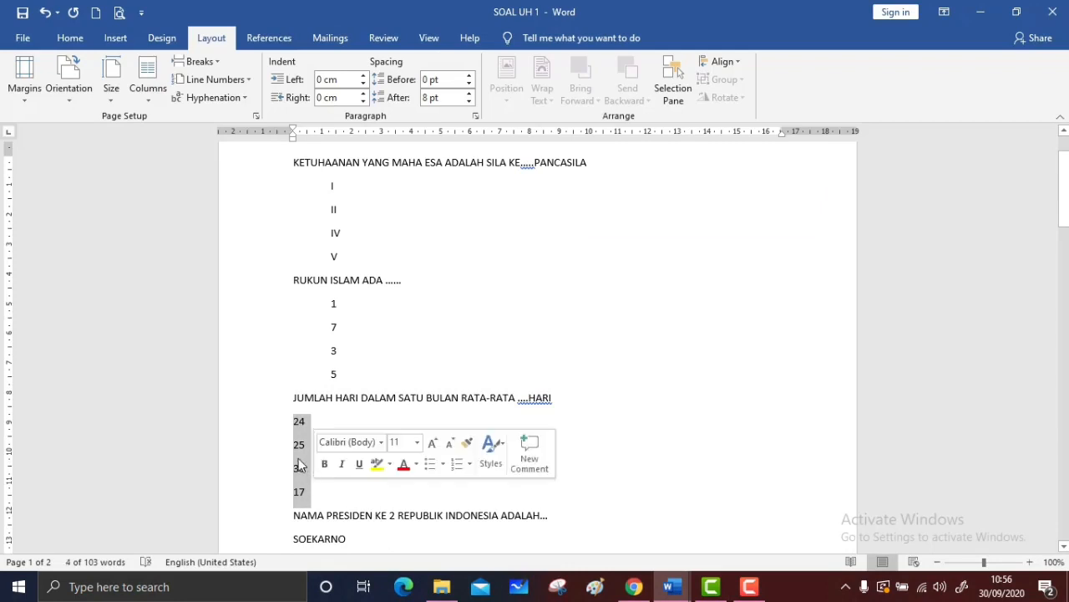
{"action": "right_click", "coordinate": [303, 468]}
{"action": "left_click", "coordinate": [351, 272]}
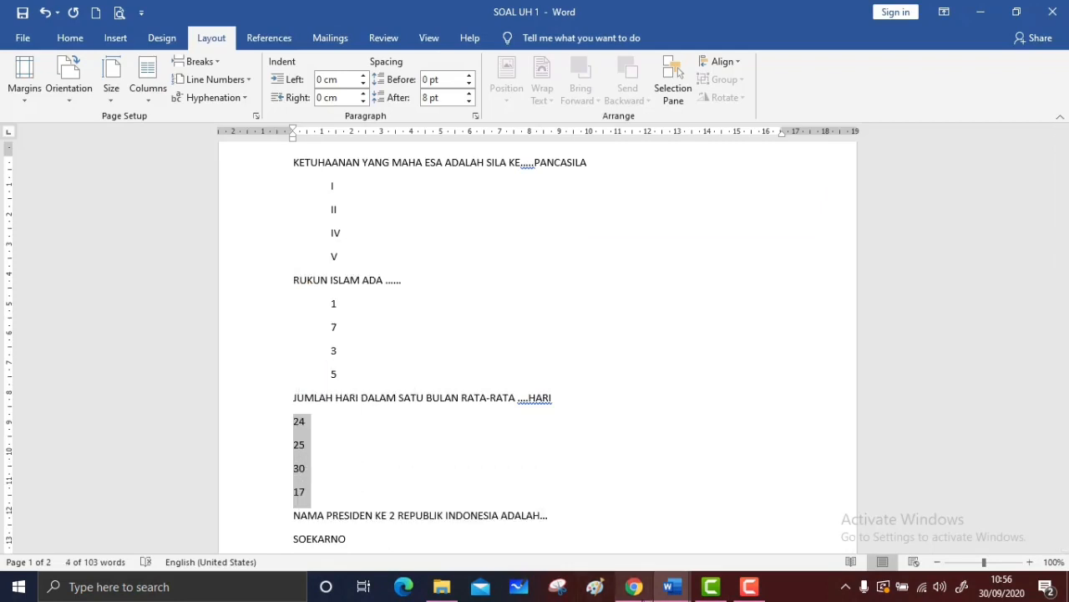
- Change the form's third question to Pilihan ganda and paste 24, 25, 30 and 17 as its options
{"action": "left_click", "coordinate": [625, 584]}
{"action": "scroll", "coordinate": [350, 482], "scroll_direction": "down", "scroll_amount": 2}
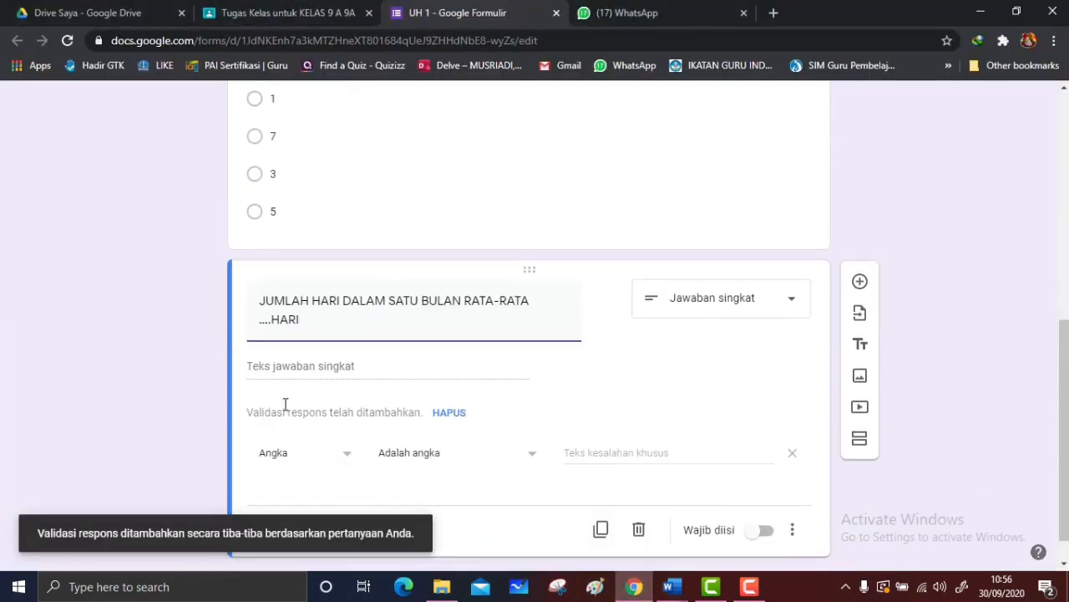
{"action": "left_click", "coordinate": [765, 305]}
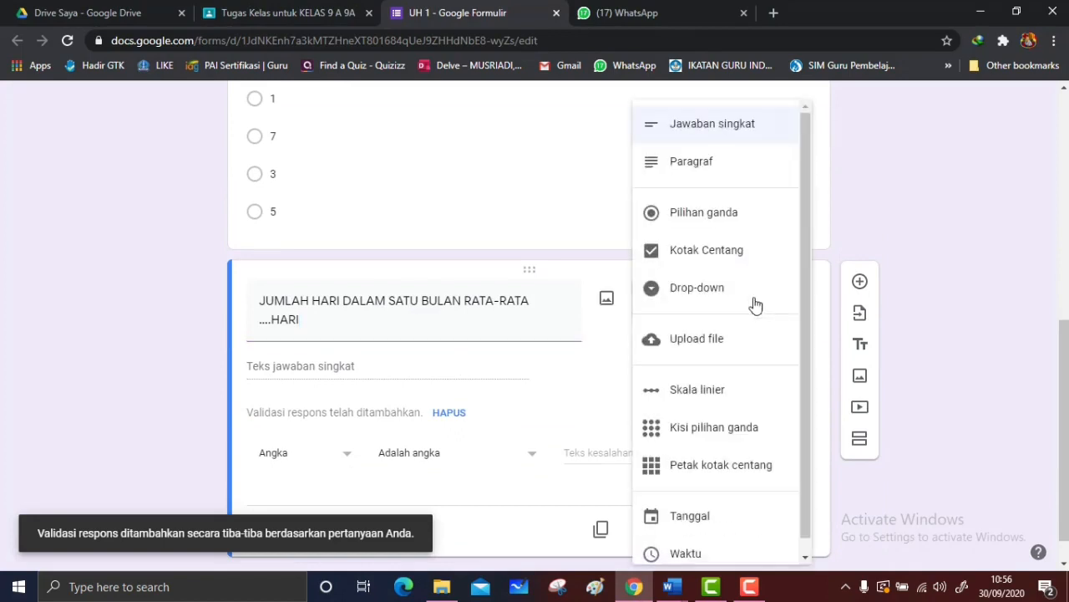
{"action": "left_click", "coordinate": [712, 217]}
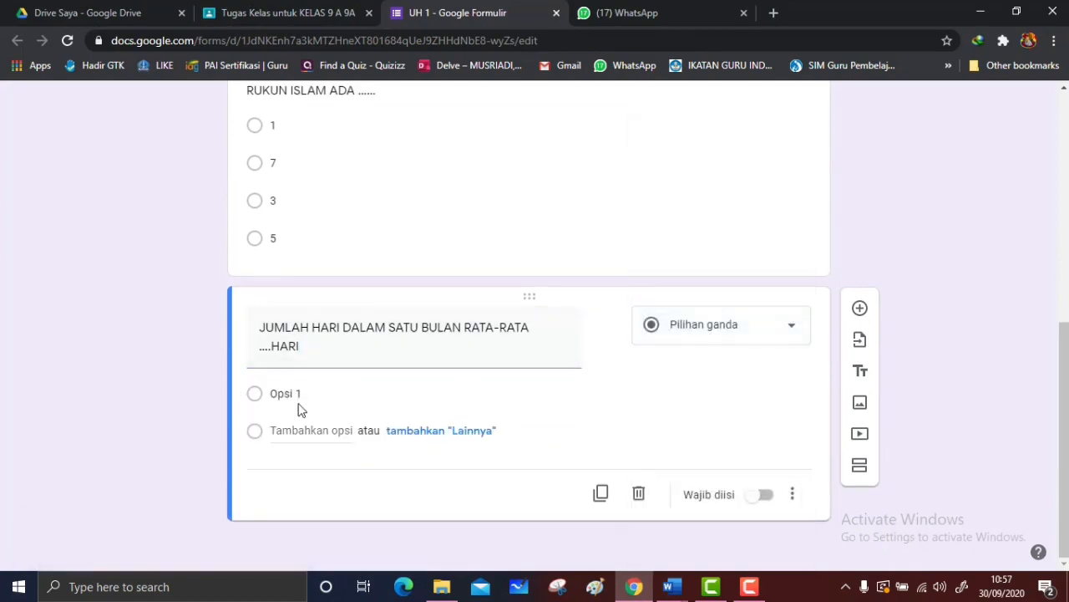
{"action": "key", "text": "ctrl+v"}
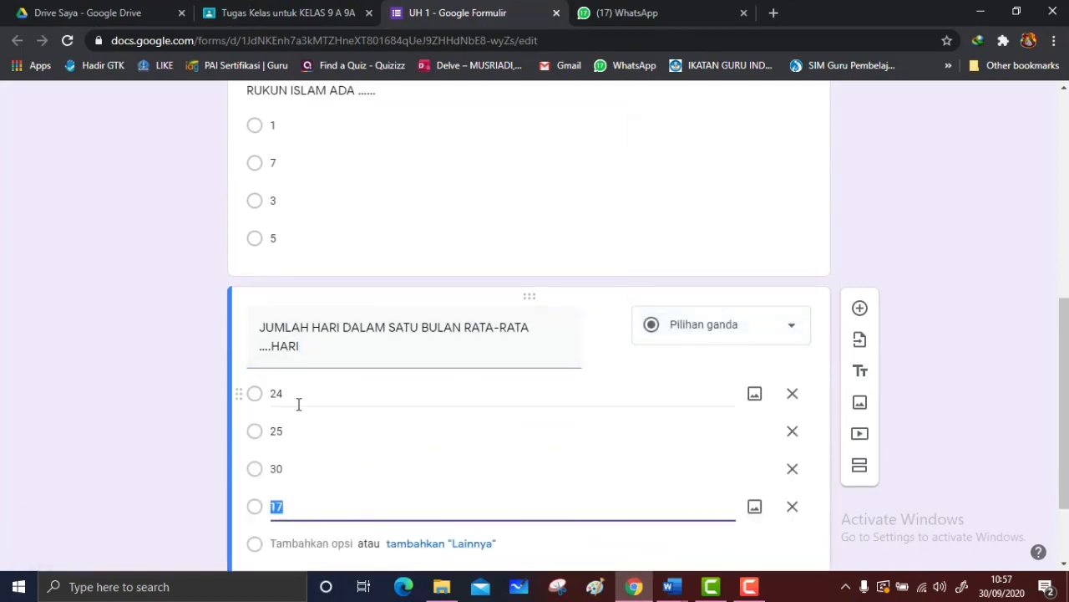
- Add a fourth question to the form and copy its text "NAMA PRESIDEN KE 2 REPUBLIK INDONESIA ADALAH..." from the Word document SOAL UH 1
{"action": "left_click", "coordinate": [860, 196]}
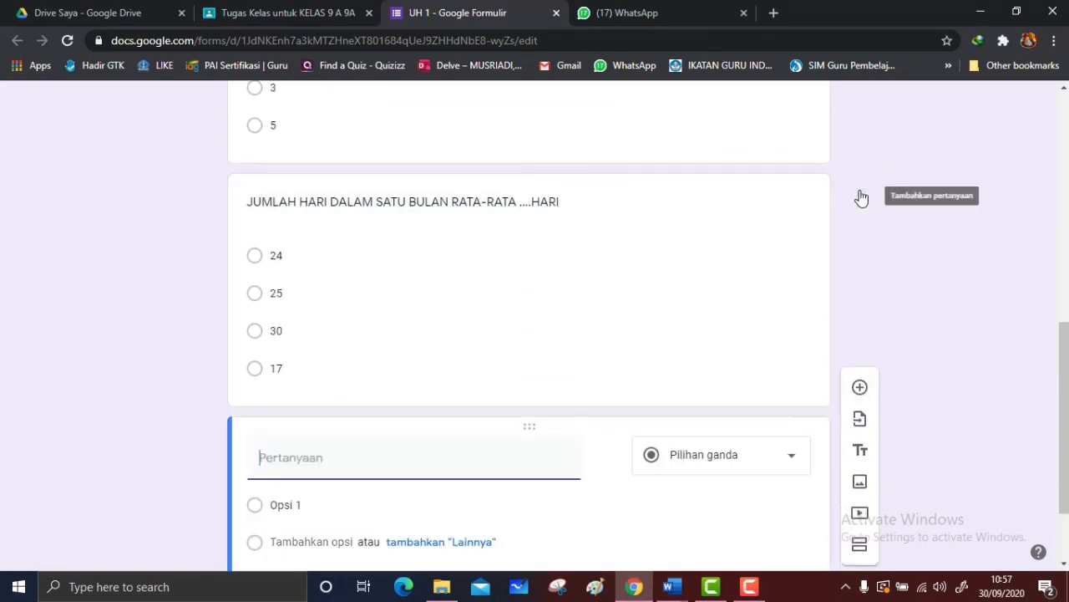
{"action": "mouse_move", "coordinate": [673, 590]}
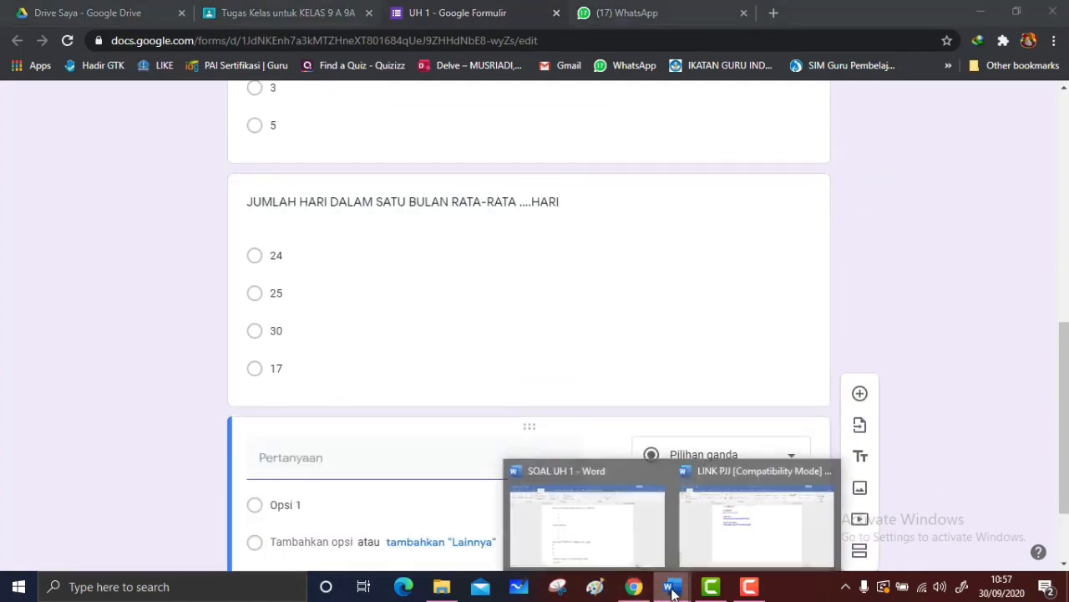
{"action": "left_click", "coordinate": [640, 529]}
{"action": "scroll", "coordinate": [406, 441], "scroll_direction": "down", "scroll_amount": 2}
{"action": "left_click_drag", "start_coordinate": [285, 401], "coordinate": [568, 399]}
{"action": "right_click", "coordinate": [462, 404]}
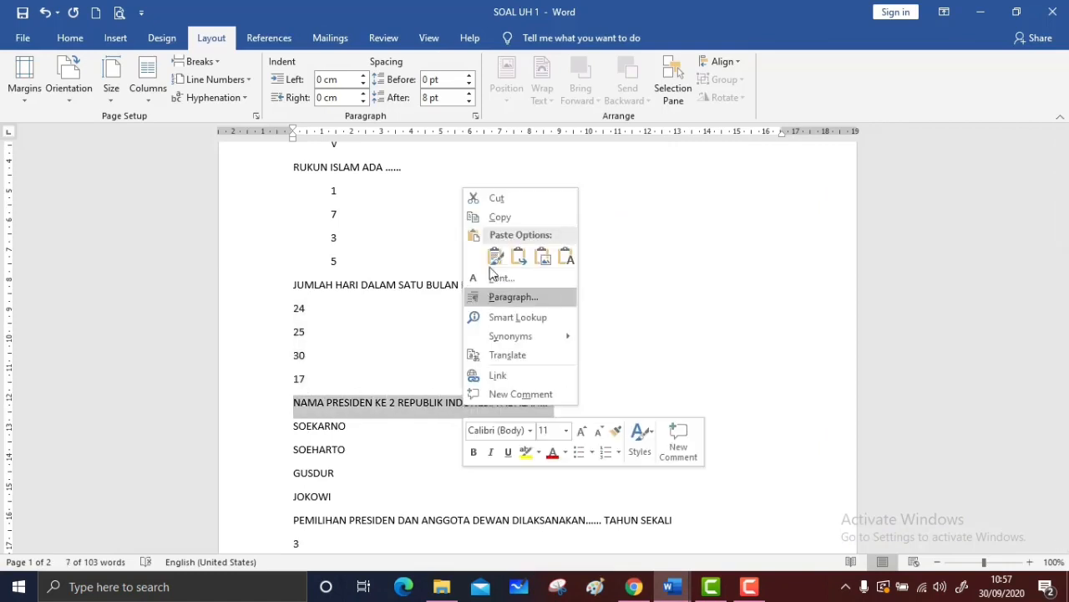
{"action": "left_click", "coordinate": [502, 215]}
{"action": "left_click", "coordinate": [673, 587]}
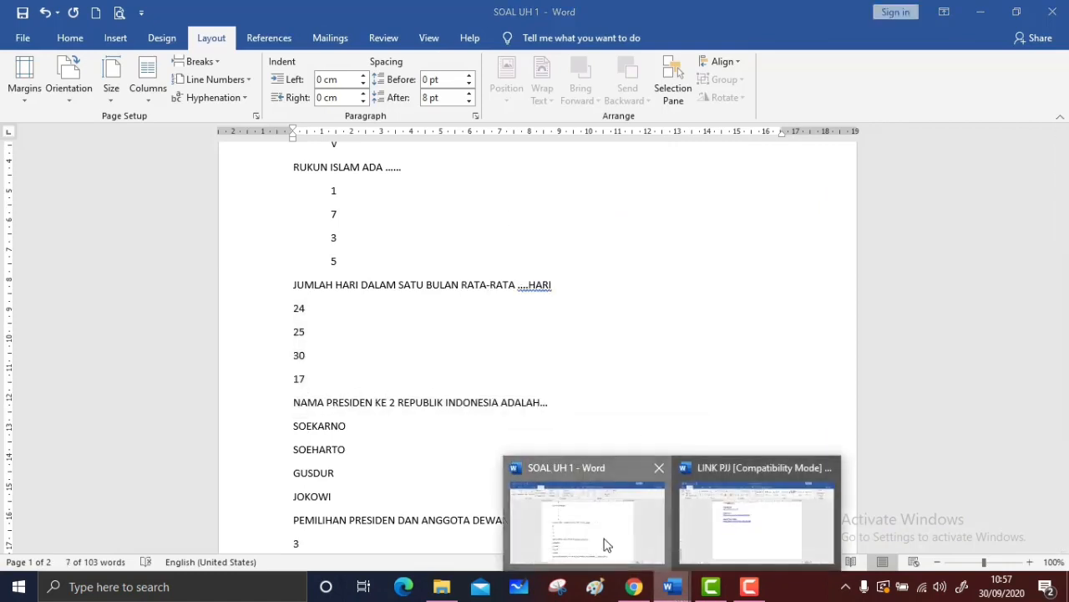
{"action": "left_click", "coordinate": [606, 544]}
{"action": "left_click", "coordinate": [627, 591]}
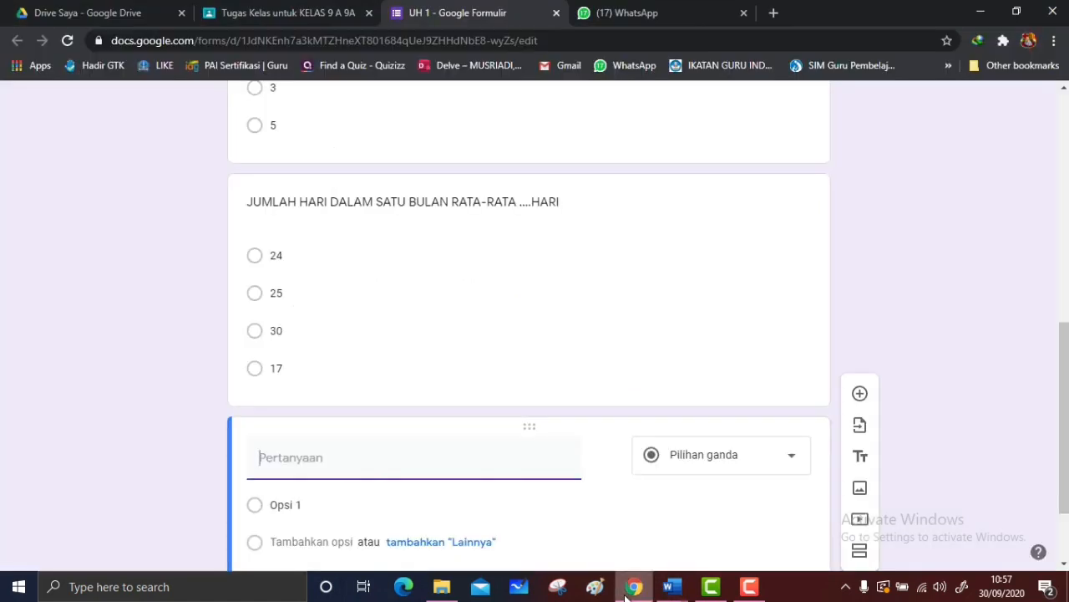
{"action": "key", "text": "ctrl+v"}
- Copy the answer options SOEKARNO, SOEHARTO, GUSDUR and JOKOWI from the Word document into the form's fourth question
{"action": "key", "text": "Tab"}
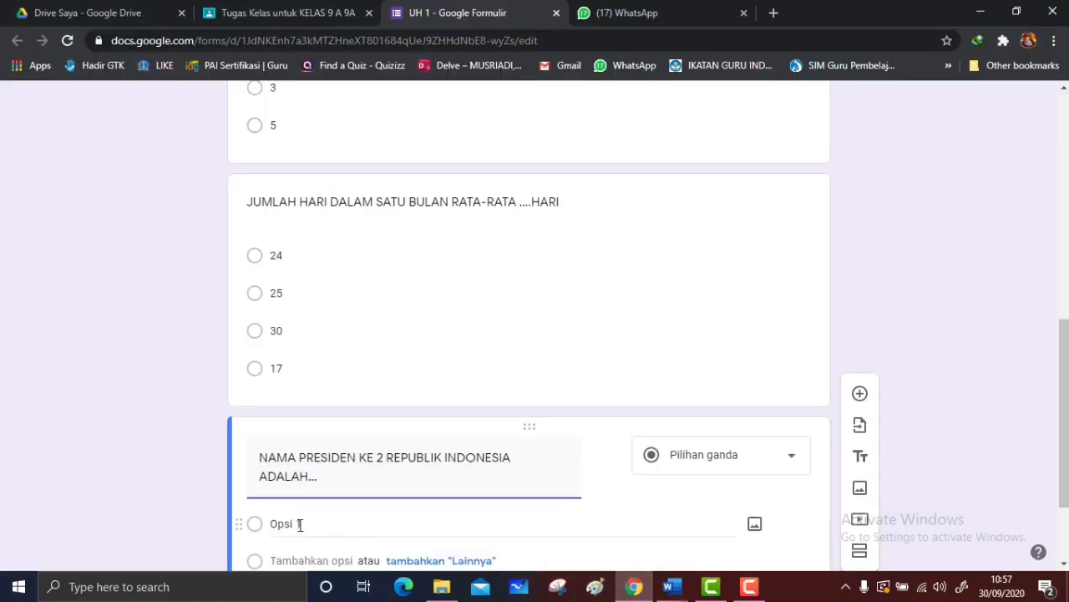
{"action": "left_click", "coordinate": [673, 586]}
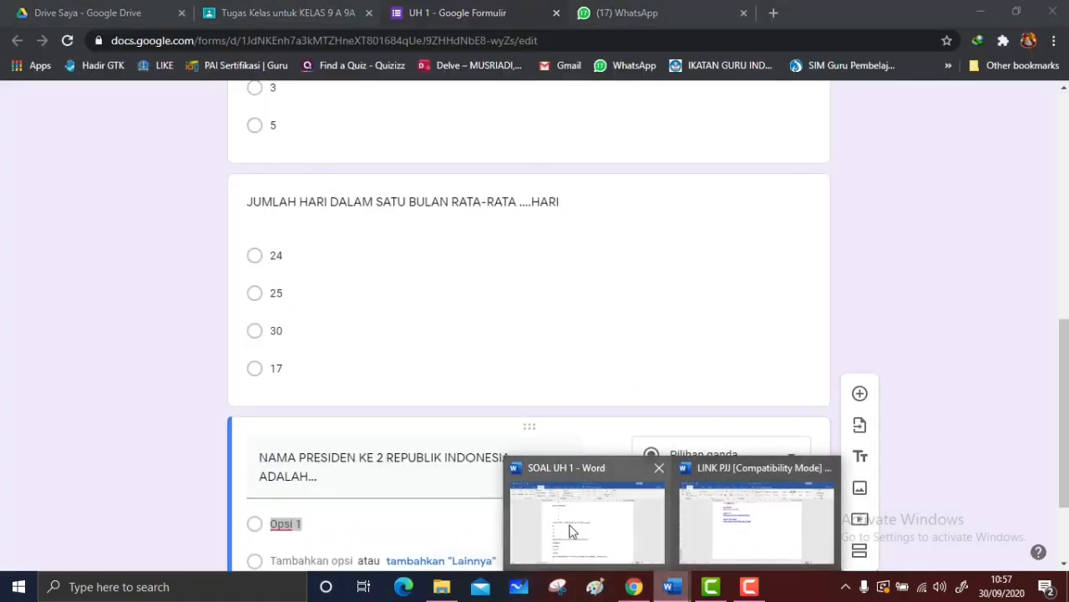
{"action": "left_click", "coordinate": [574, 532]}
{"action": "scroll", "coordinate": [473, 469], "scroll_direction": "down", "scroll_amount": 3}
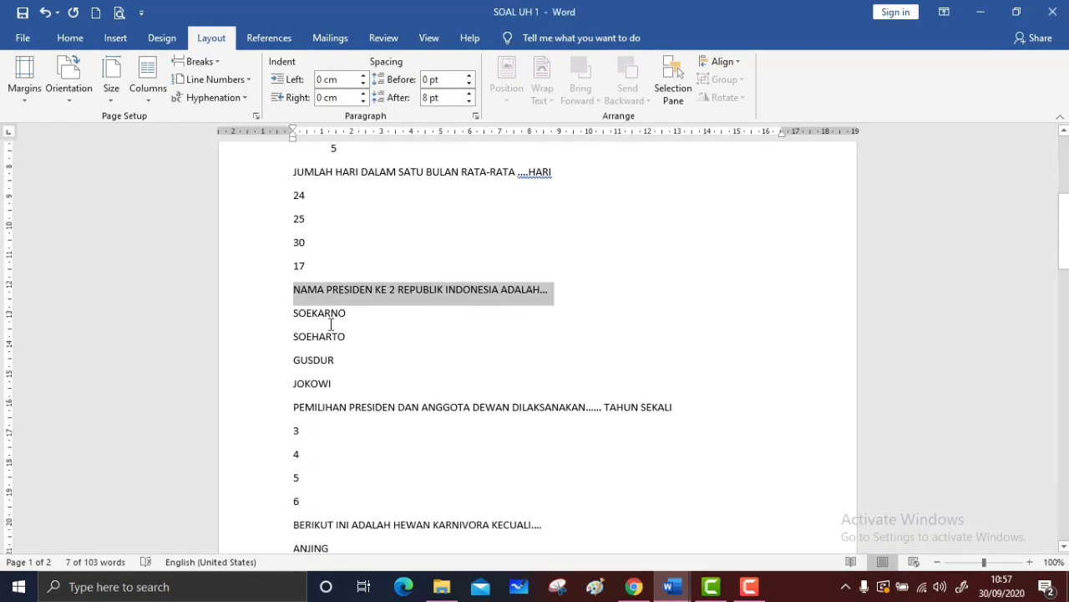
{"action": "left_click_drag", "start_coordinate": [331, 324], "coordinate": [347, 337]}
{"action": "right_click", "coordinate": [335, 359]}
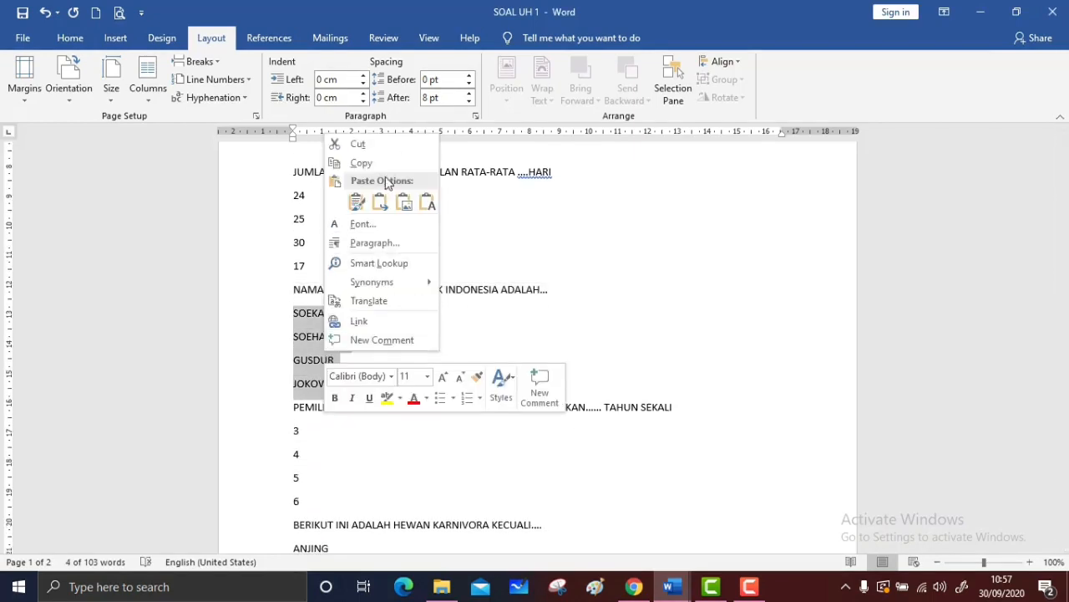
{"action": "left_click", "coordinate": [373, 163]}
{"action": "left_click", "coordinate": [635, 587]}
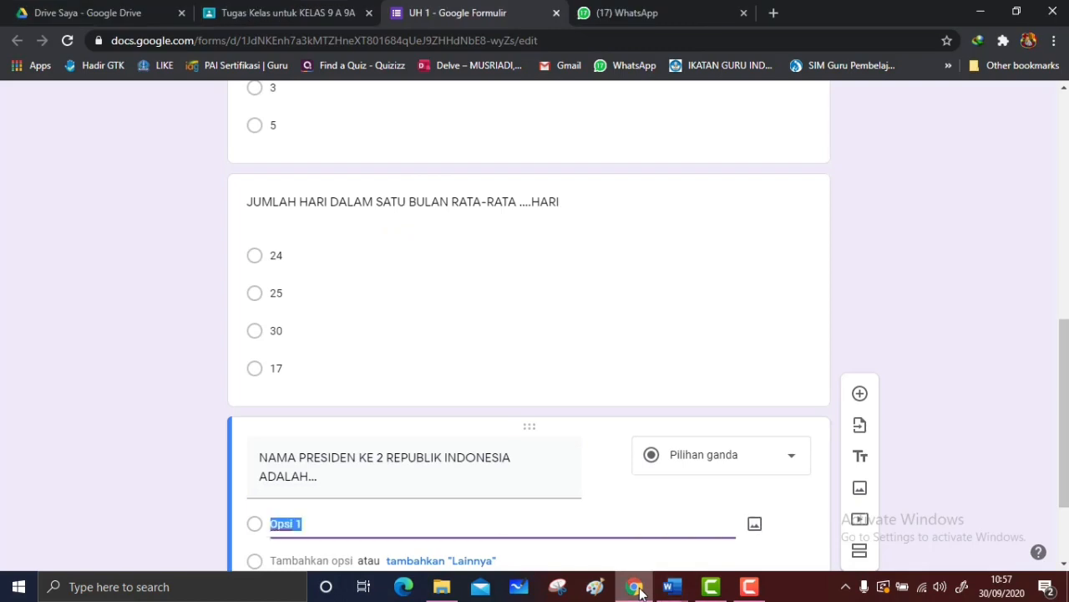
{"action": "key", "text": "ctrl+v"}
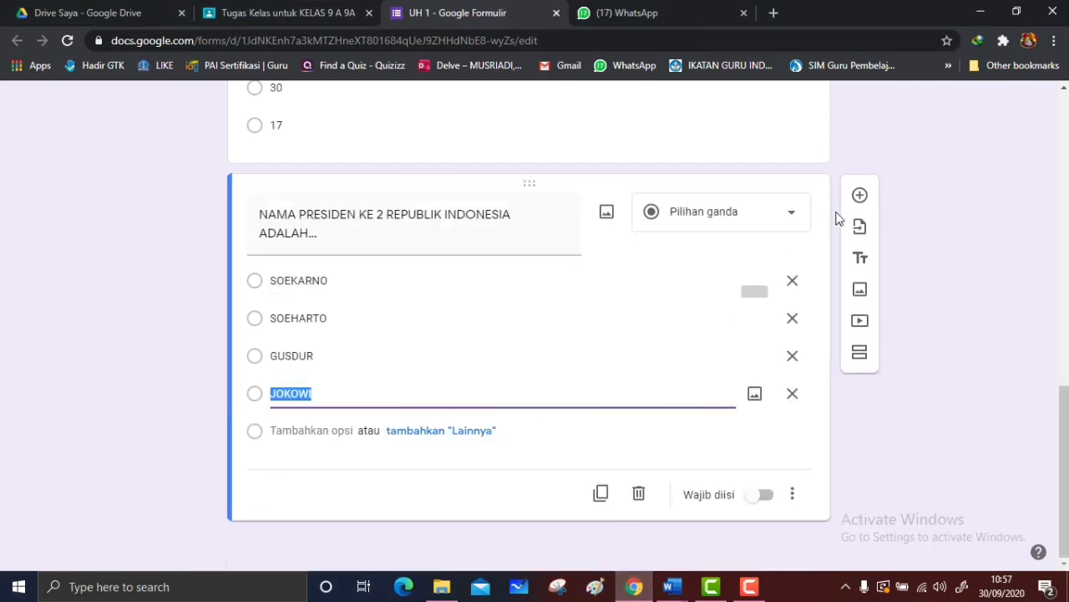
- Add a fifth question to the form and copy its text "PEMILIHAN PRESIDEN DAN ANGGOTA DEWAN DILAKSANAKAN...... TAHUN SEKALI" from the Word document
{"action": "left_click", "coordinate": [860, 195]}
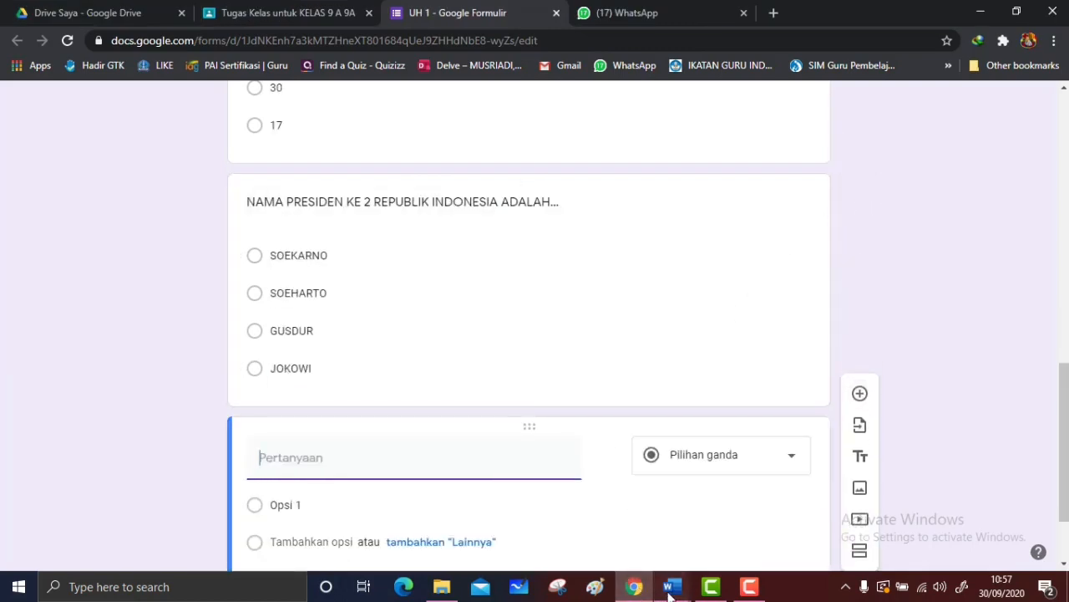
{"action": "mouse_move", "coordinate": [670, 589]}
{"action": "left_click", "coordinate": [616, 530]}
{"action": "scroll", "coordinate": [429, 477], "scroll_direction": "down", "scroll_amount": 3}
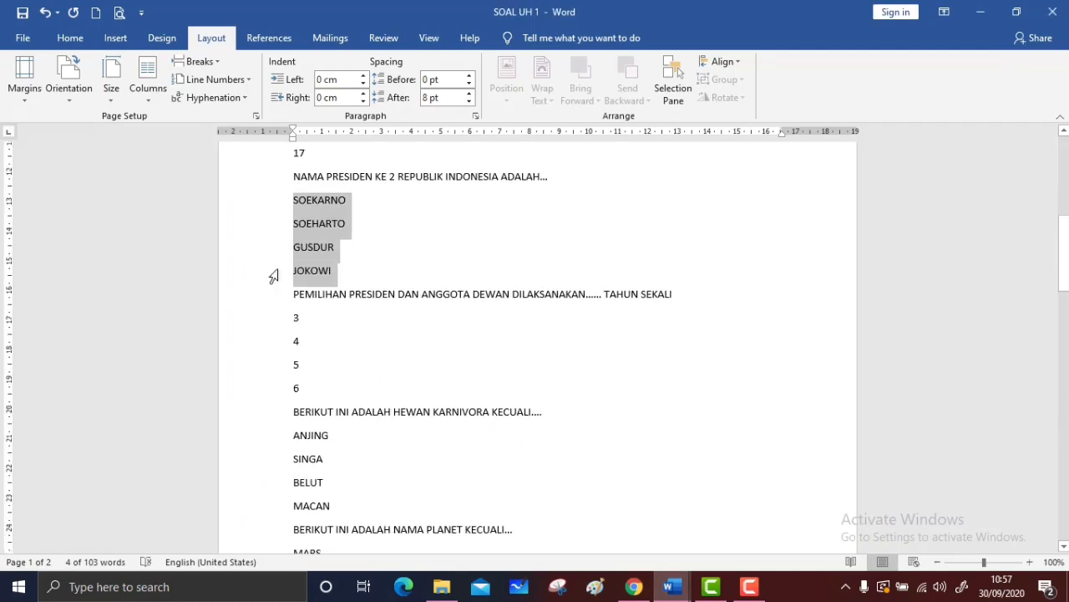
{"action": "left_click_drag", "start_coordinate": [293, 294], "coordinate": [677, 299]}
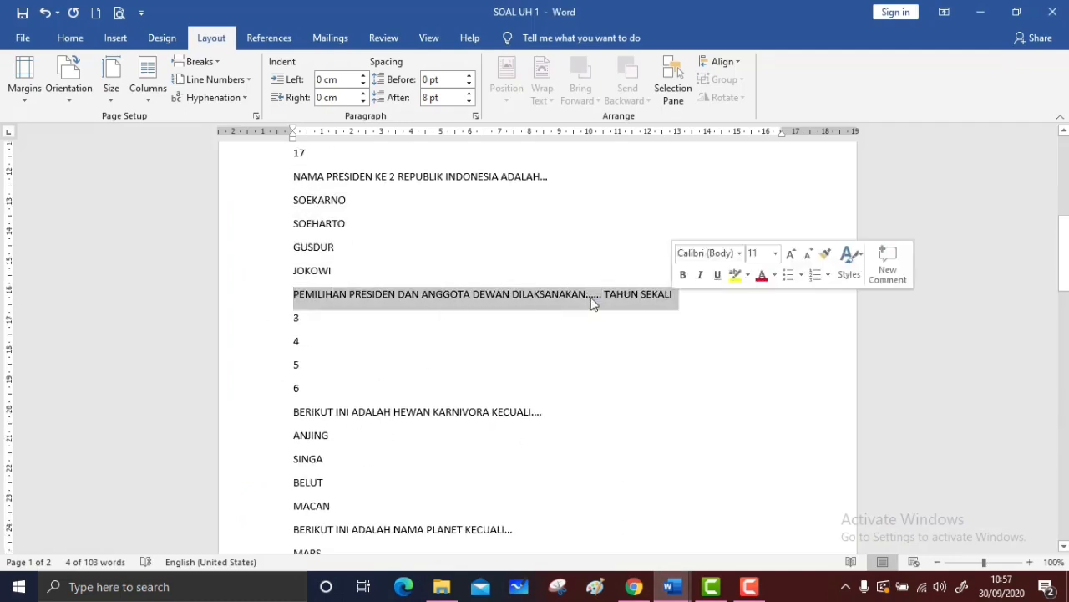
{"action": "right_click", "coordinate": [582, 298]}
{"action": "left_click", "coordinate": [617, 323]}
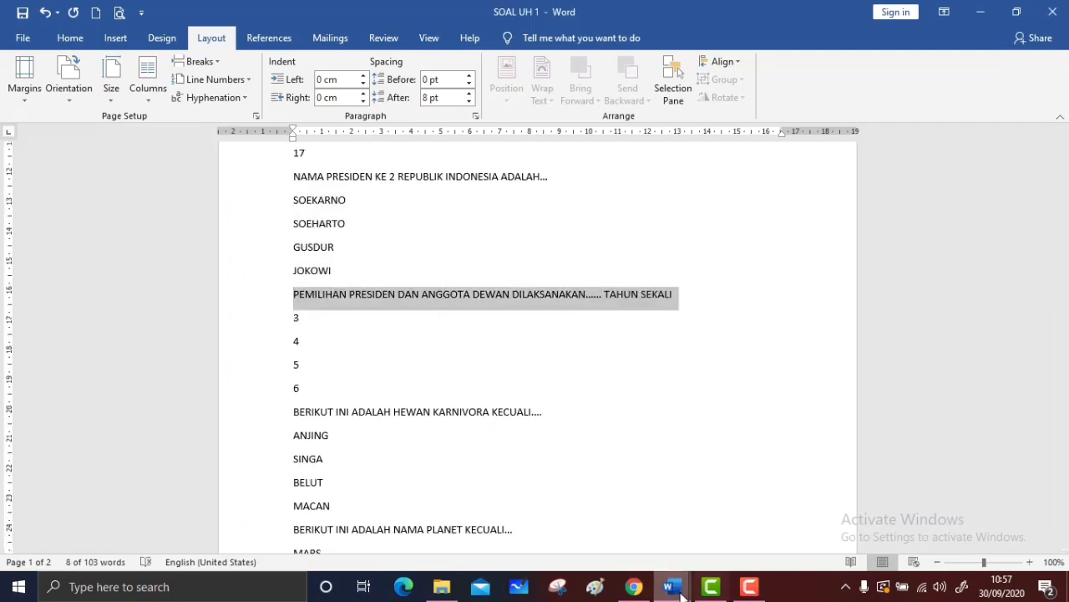
{"action": "left_click", "coordinate": [670, 589]}
{"action": "left_click", "coordinate": [627, 590]}
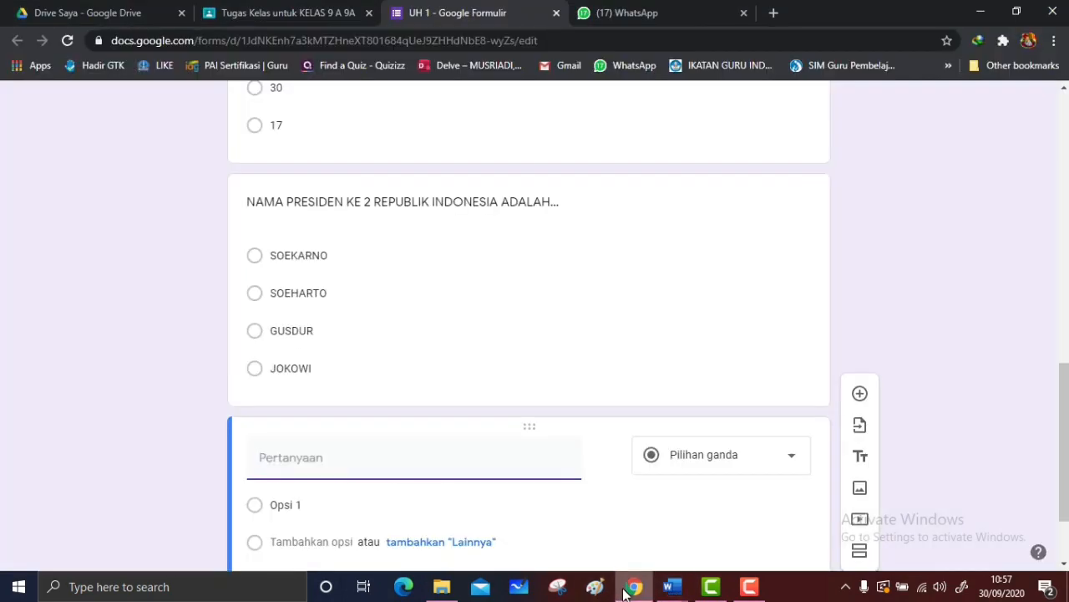
{"action": "key", "text": "ctrl+v"}
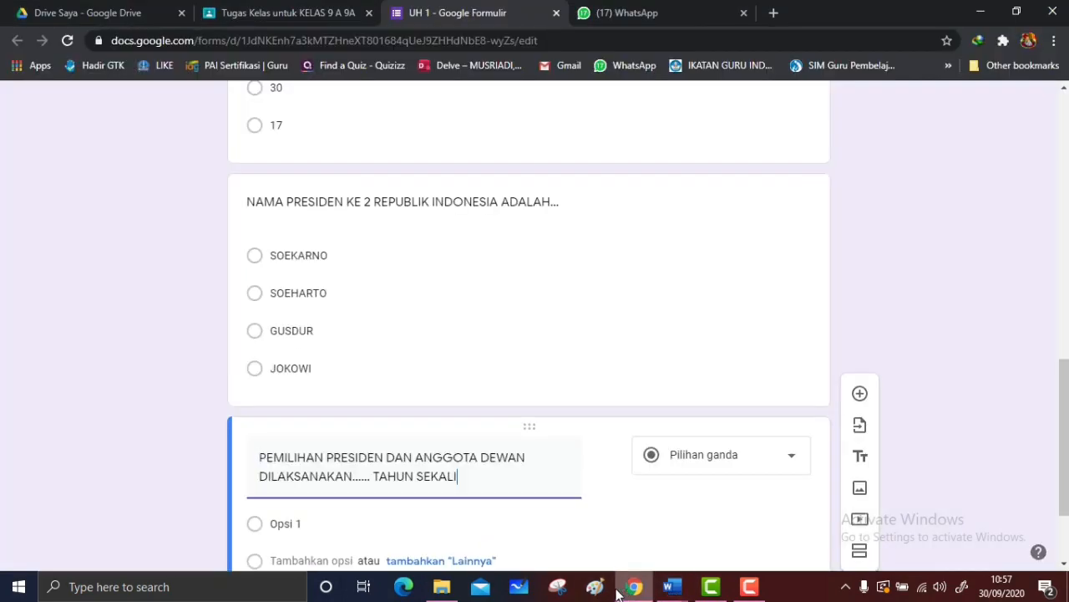
- Copy the answer options 3, 4, 5 and 6 from the Word document into the form's fifth question
{"action": "left_click", "coordinate": [673, 588]}
{"action": "left_click", "coordinate": [601, 531]}
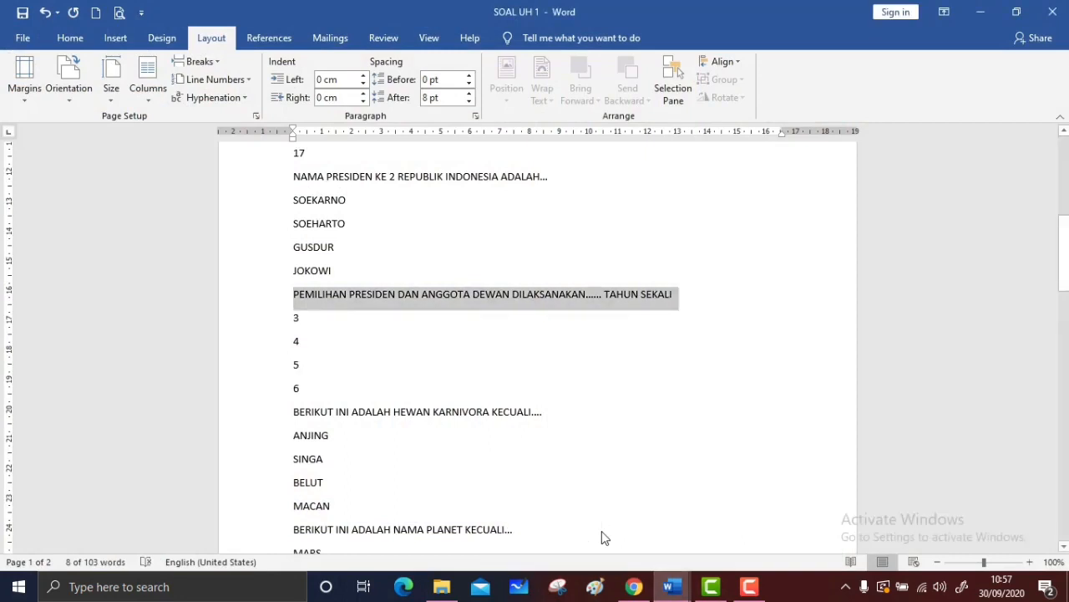
{"action": "mouse_move", "coordinate": [672, 588]}
{"action": "left_click", "coordinate": [617, 534]}
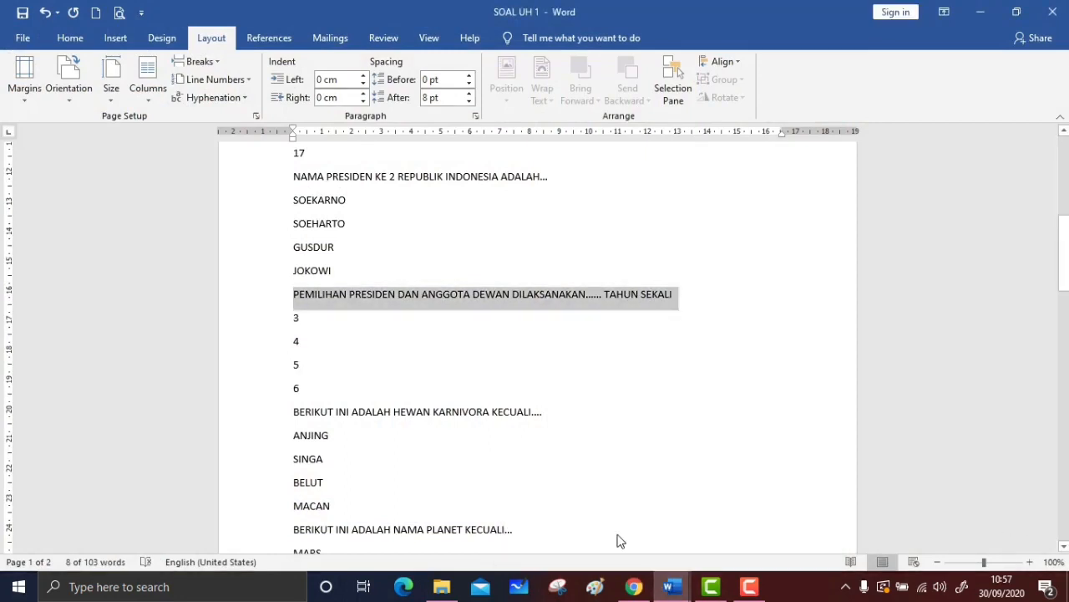
{"action": "left_click_drag", "start_coordinate": [298, 331], "coordinate": [306, 380]}
{"action": "right_click", "coordinate": [303, 360]}
{"action": "left_click", "coordinate": [341, 167]}
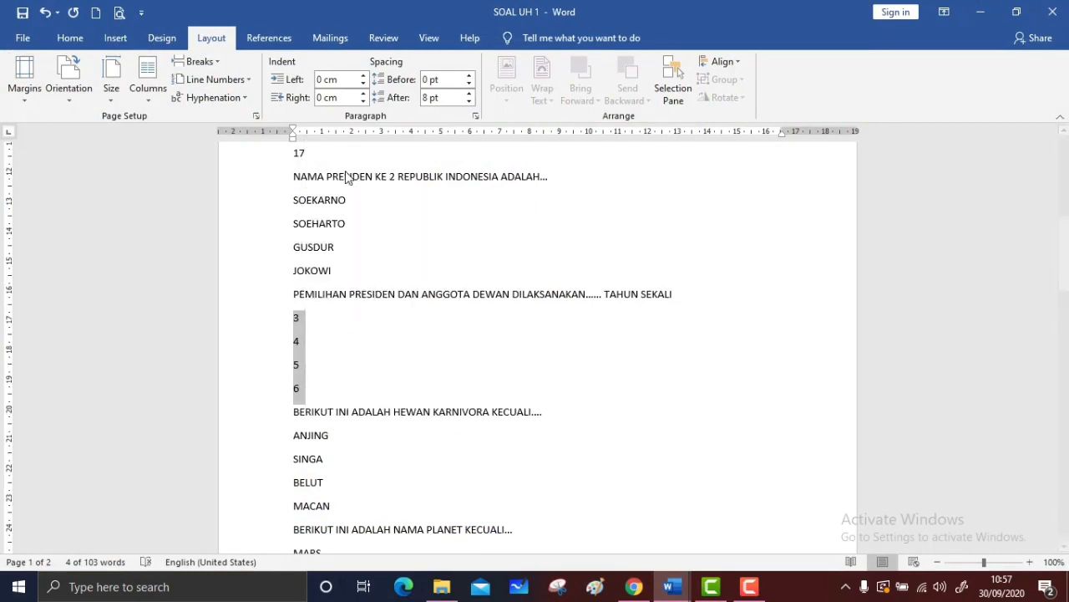
{"action": "left_click", "coordinate": [634, 586]}
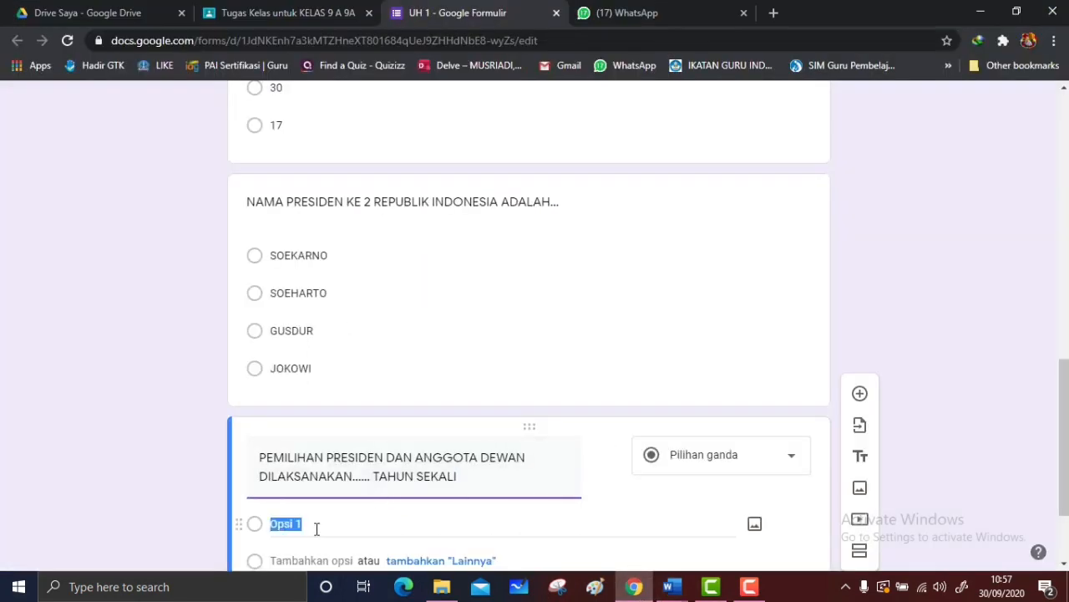
{"action": "key", "text": "ctrl+v"}
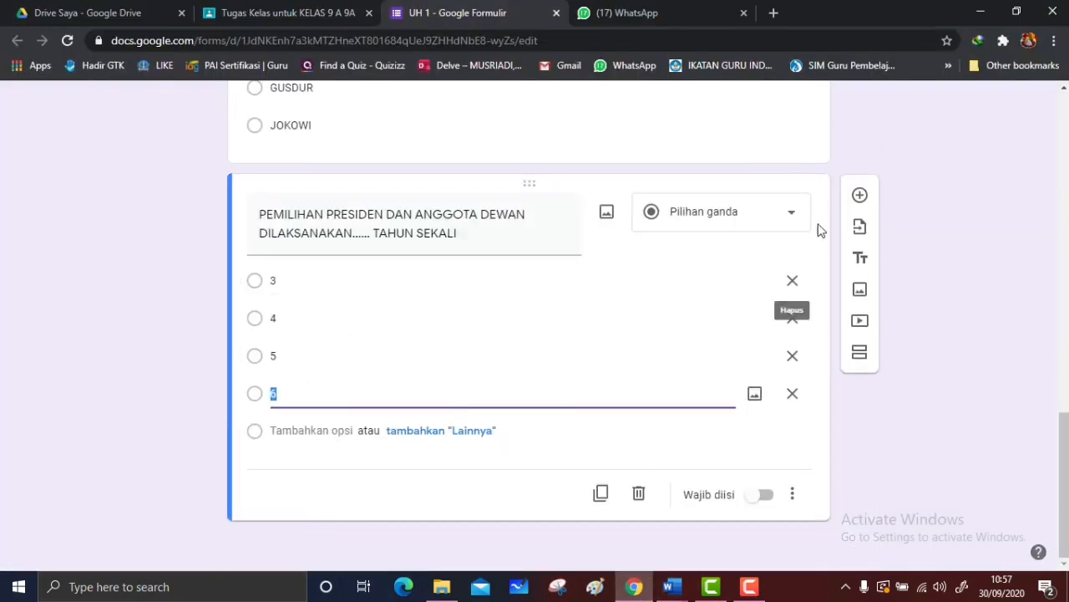
- Add a sixth question to the form and copy its text "BERIKUT INI ADALAH HEWAN KARNIVORA KECUALI...." from the Word document
{"action": "left_click", "coordinate": [861, 197]}
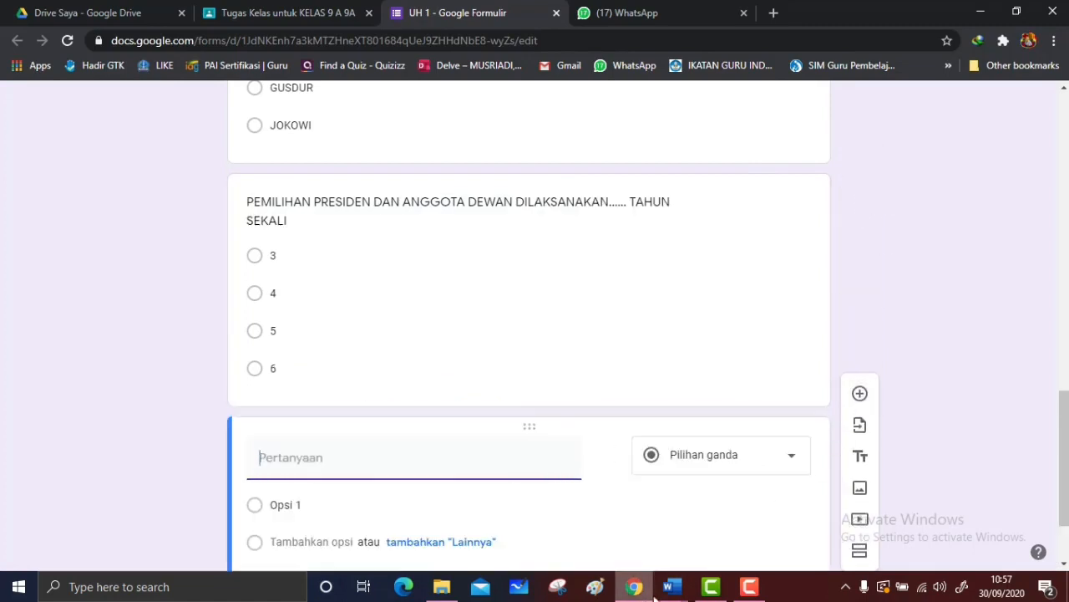
{"action": "mouse_move", "coordinate": [668, 590]}
{"action": "left_click", "coordinate": [646, 518]}
{"action": "scroll", "coordinate": [458, 443], "scroll_direction": "down", "scroll_amount": 1}
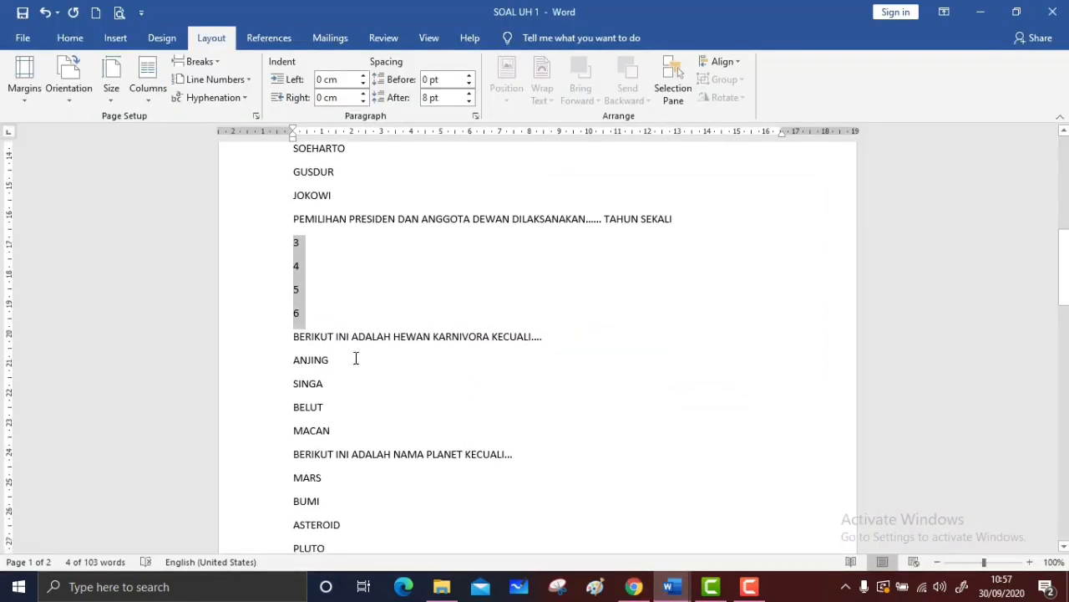
{"action": "left_click_drag", "start_coordinate": [292, 336], "coordinate": [566, 343]}
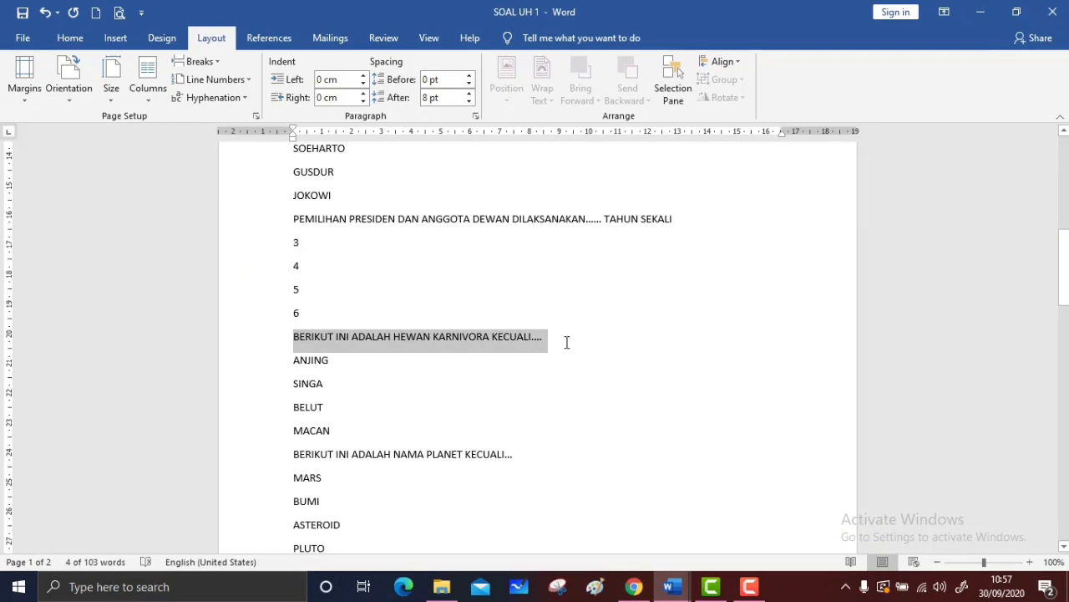
{"action": "right_click", "coordinate": [423, 339]}
{"action": "left_click", "coordinate": [456, 368]}
{"action": "left_click", "coordinate": [635, 587]}
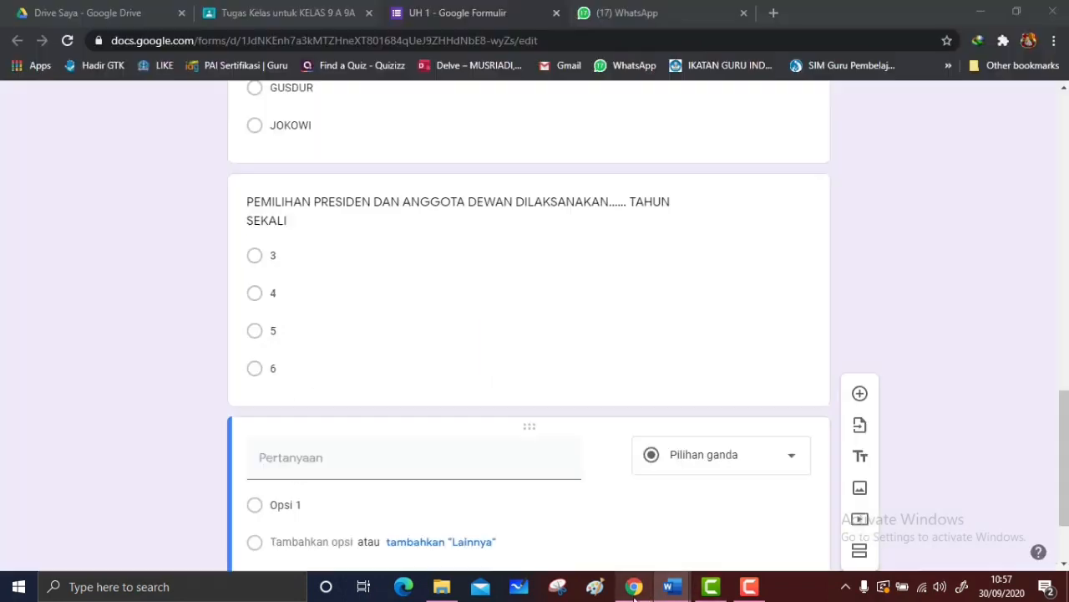
{"action": "key", "text": "ctrl+v"}
- Copy the answer options ANJING, SINGA, BELUT and MACAN from the Word document into the form's sixth question
{"action": "left_click", "coordinate": [320, 506]}
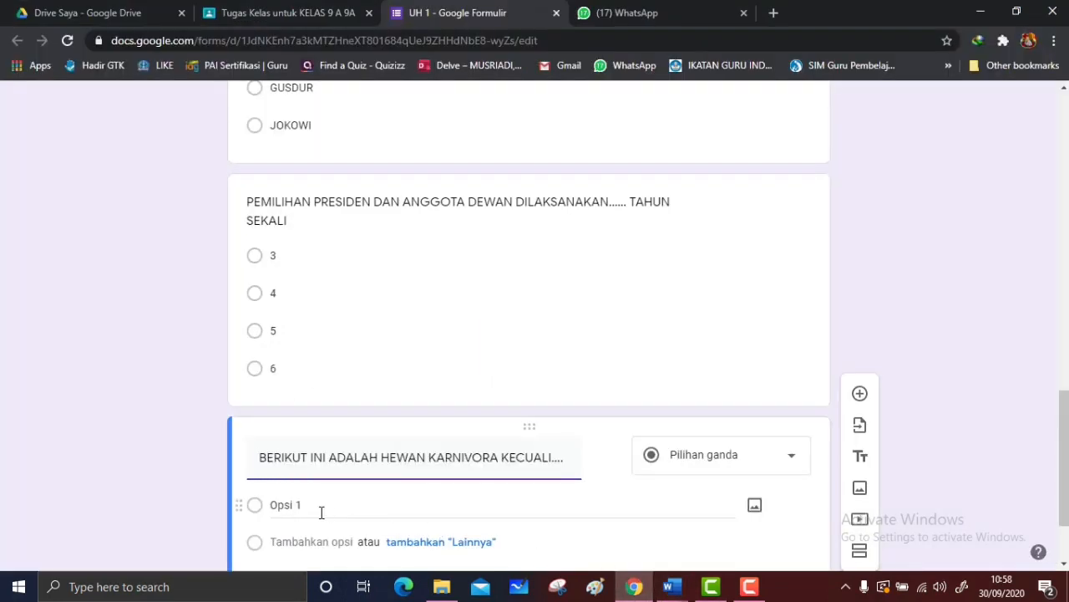
{"action": "left_click", "coordinate": [635, 586]}
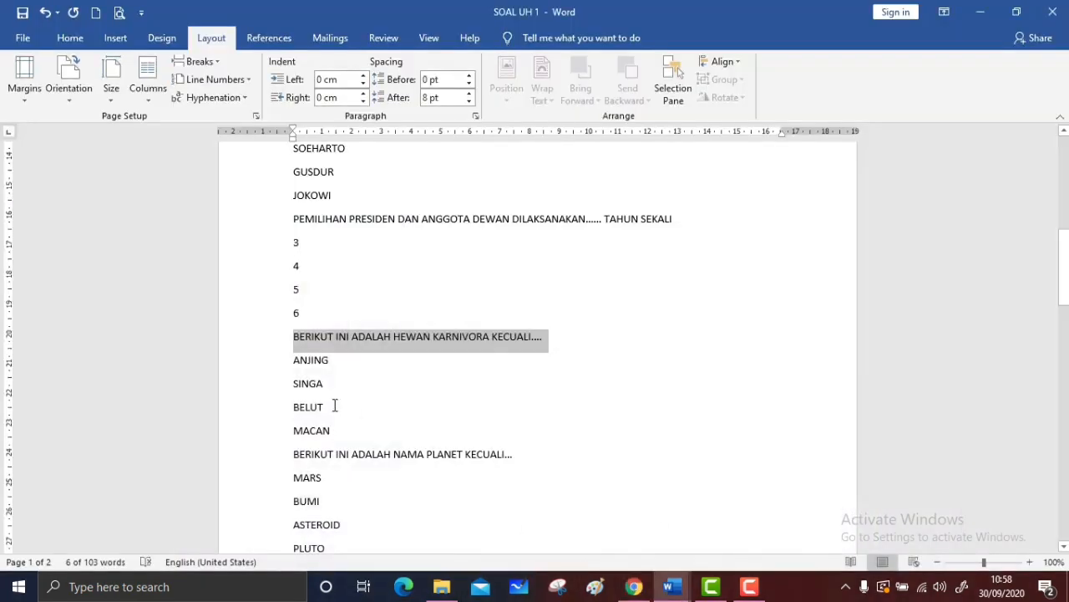
{"action": "left_click_drag", "start_coordinate": [294, 361], "coordinate": [318, 432]}
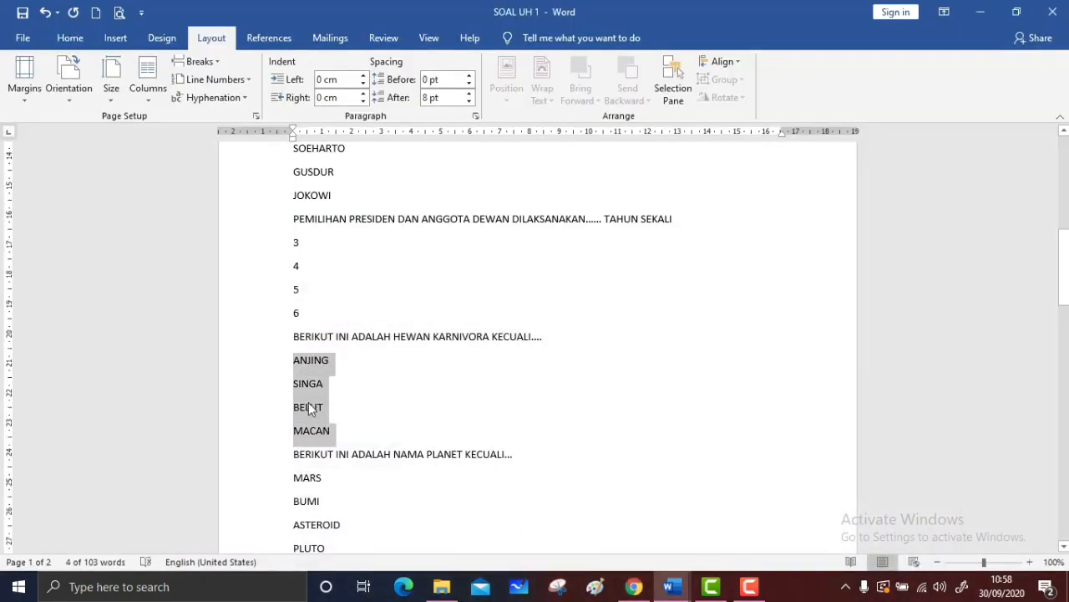
{"action": "right_click", "coordinate": [317, 409]}
{"action": "left_click", "coordinate": [344, 214]}
{"action": "left_click", "coordinate": [633, 587]}
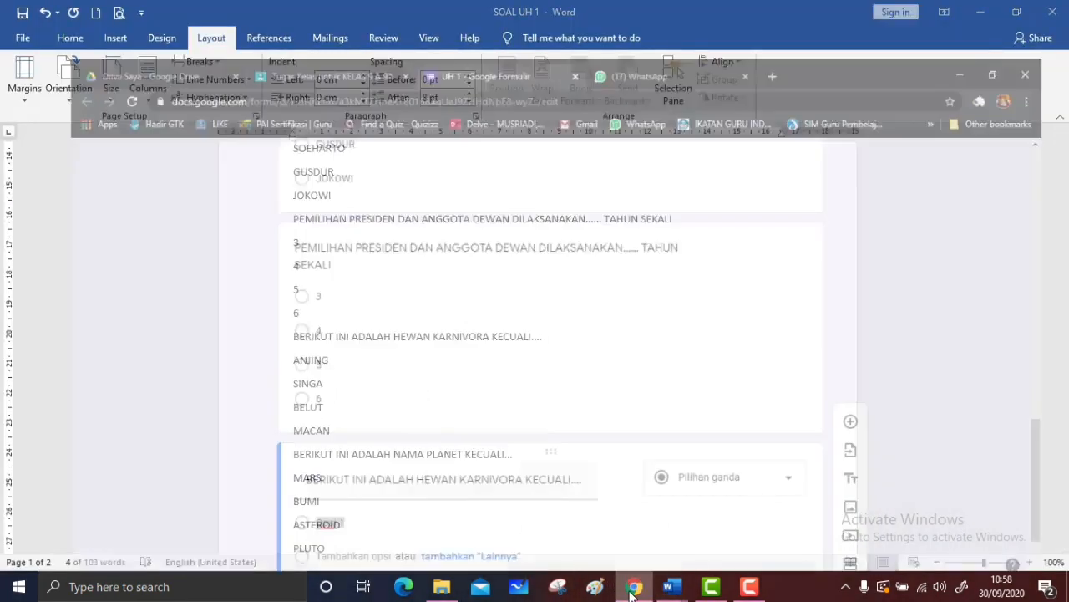
{"action": "key", "text": "ctrl+v"}
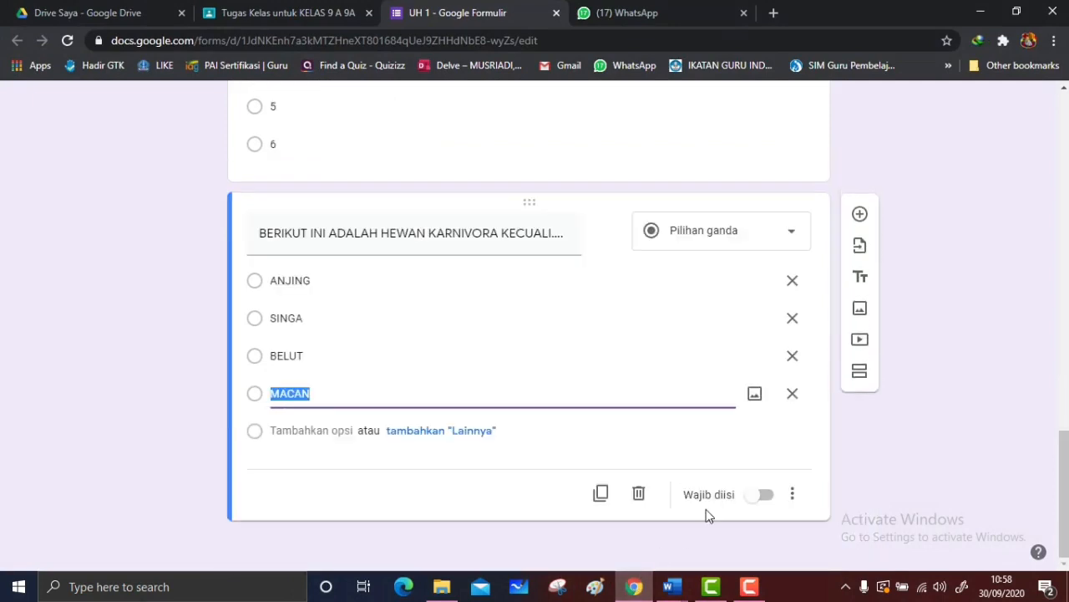
- Add a seventh question to the form and copy its text "BERIKUT INI ADALAH NAMA PLANET KECUALI..." from the Word document
{"action": "left_click", "coordinate": [860, 215]}
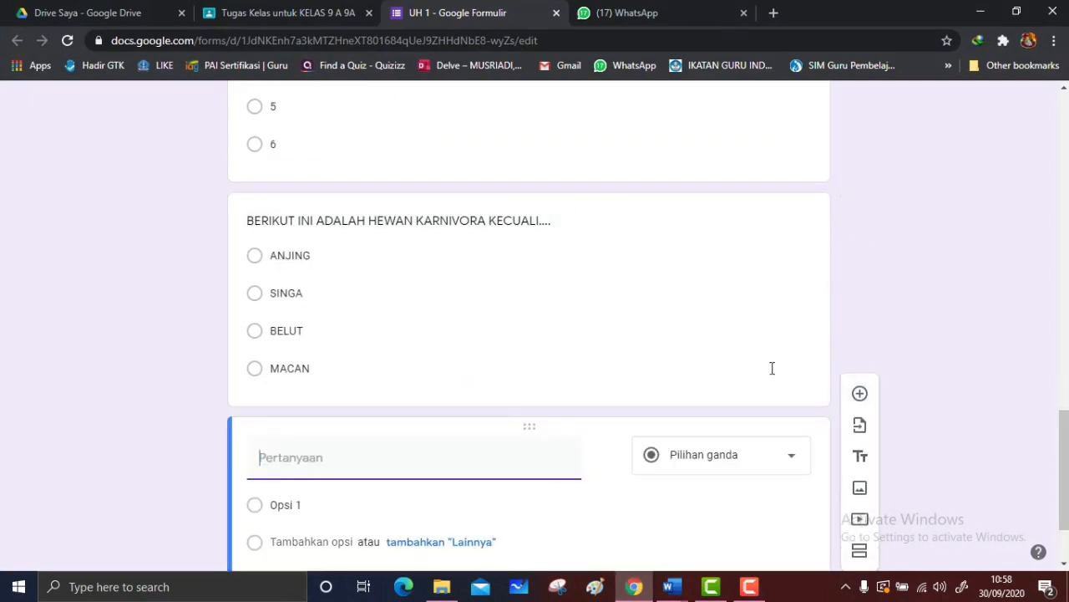
{"action": "left_click", "coordinate": [672, 586]}
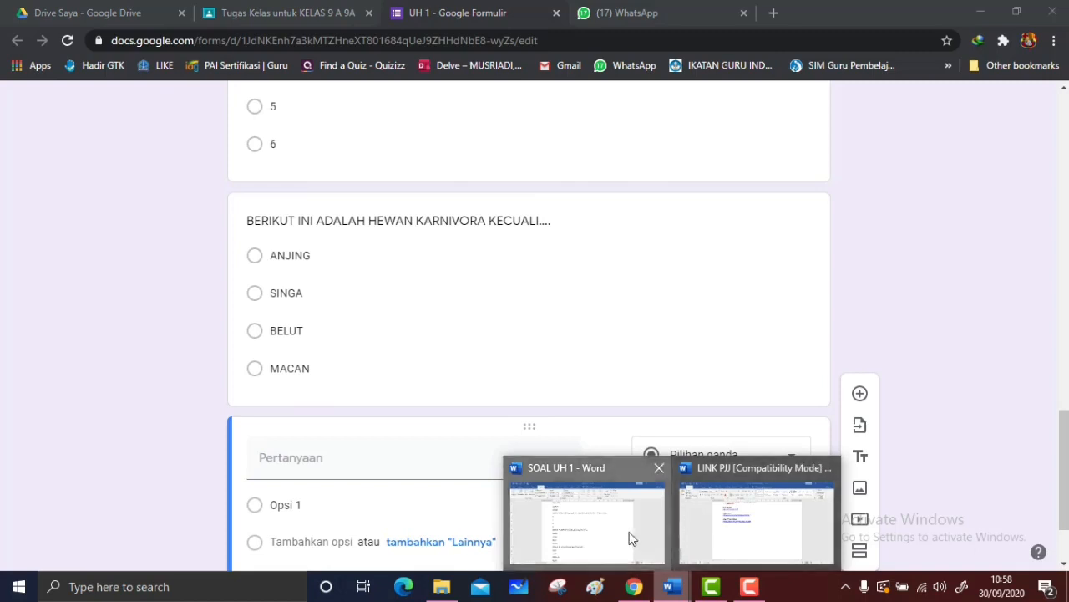
{"action": "left_click", "coordinate": [630, 534]}
{"action": "scroll", "coordinate": [372, 426], "scroll_direction": "down", "scroll_amount": 3}
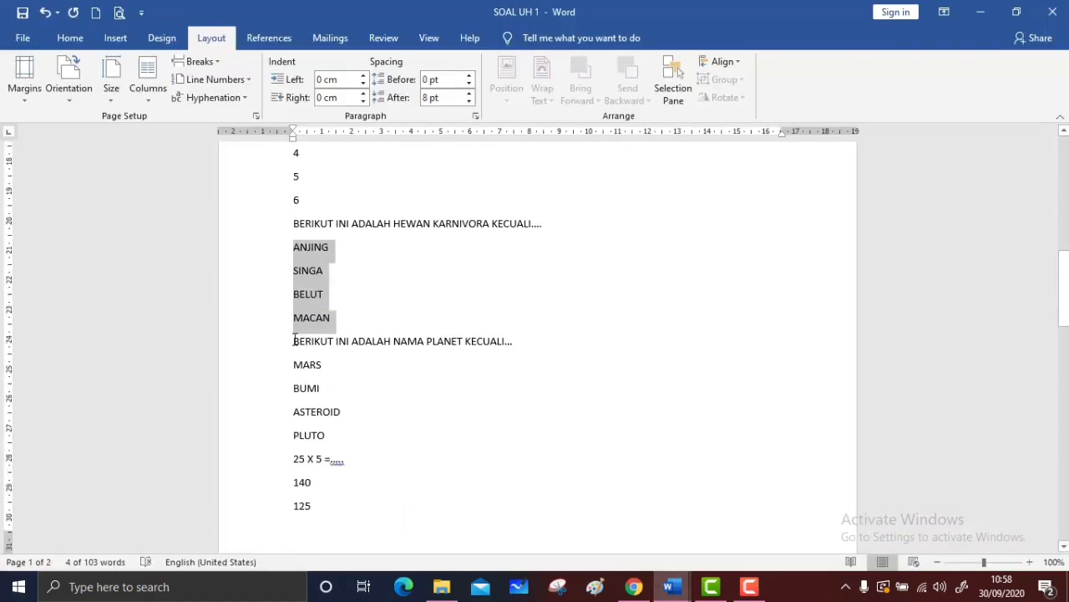
{"action": "left_click_drag", "start_coordinate": [294, 340], "coordinate": [507, 352]}
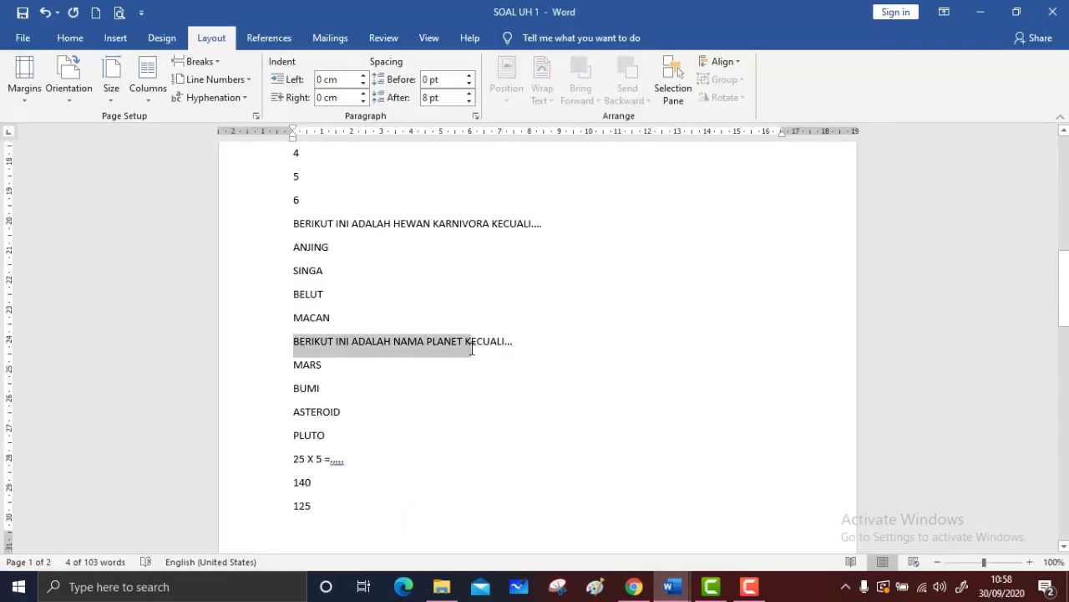
{"action": "right_click", "coordinate": [472, 349]}
{"action": "left_click", "coordinate": [283, 343]}
{"action": "left_click", "coordinate": [293, 349]}
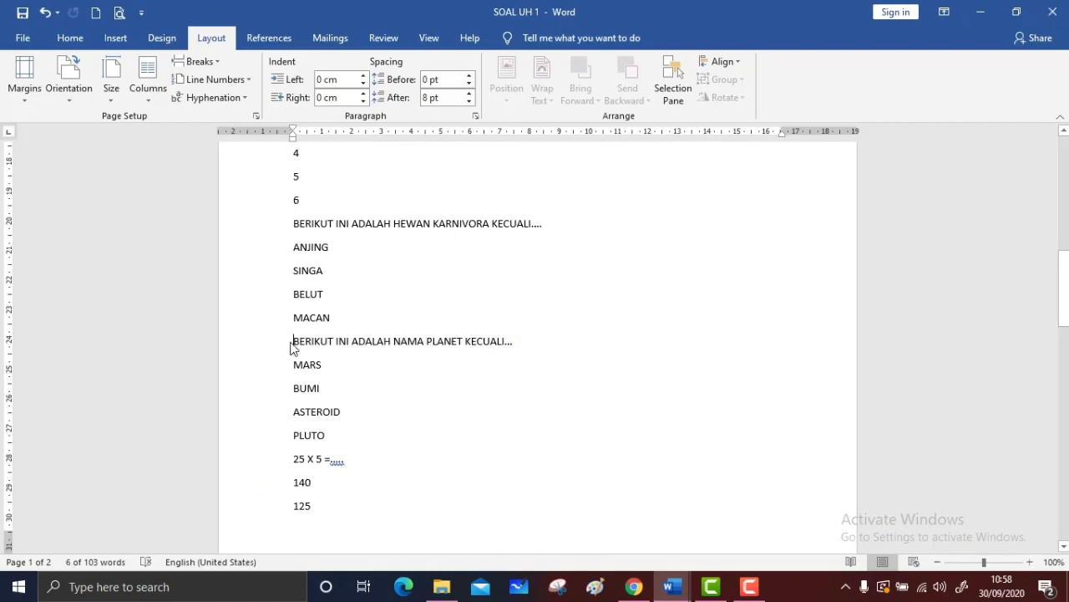
{"action": "left_click_drag", "start_coordinate": [313, 342], "coordinate": [531, 341]}
{"action": "right_click", "coordinate": [431, 355]}
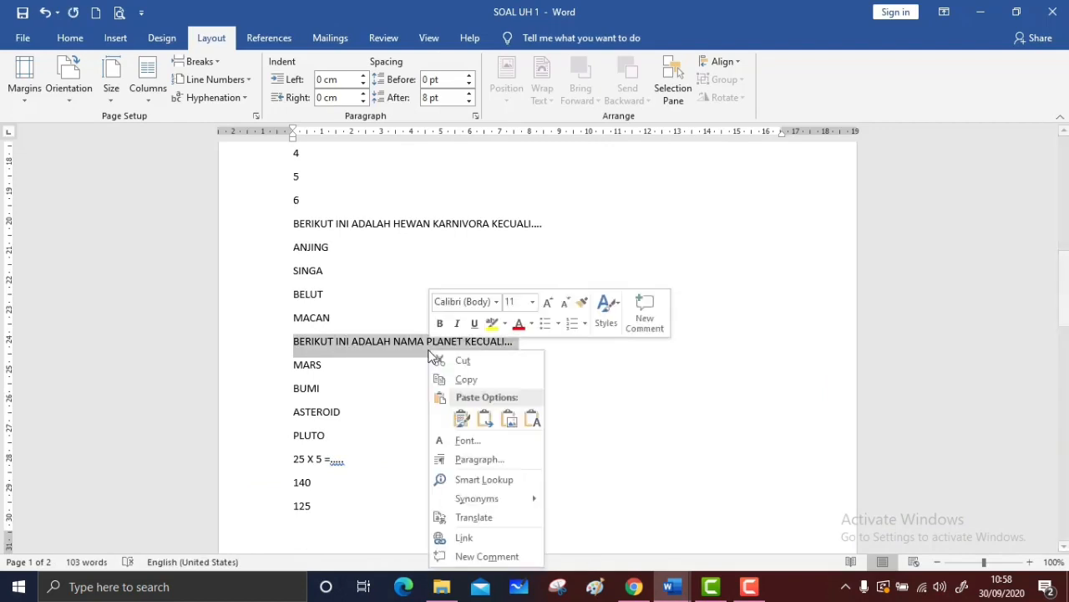
{"action": "left_click", "coordinate": [482, 378]}
{"action": "left_click", "coordinate": [667, 589]}
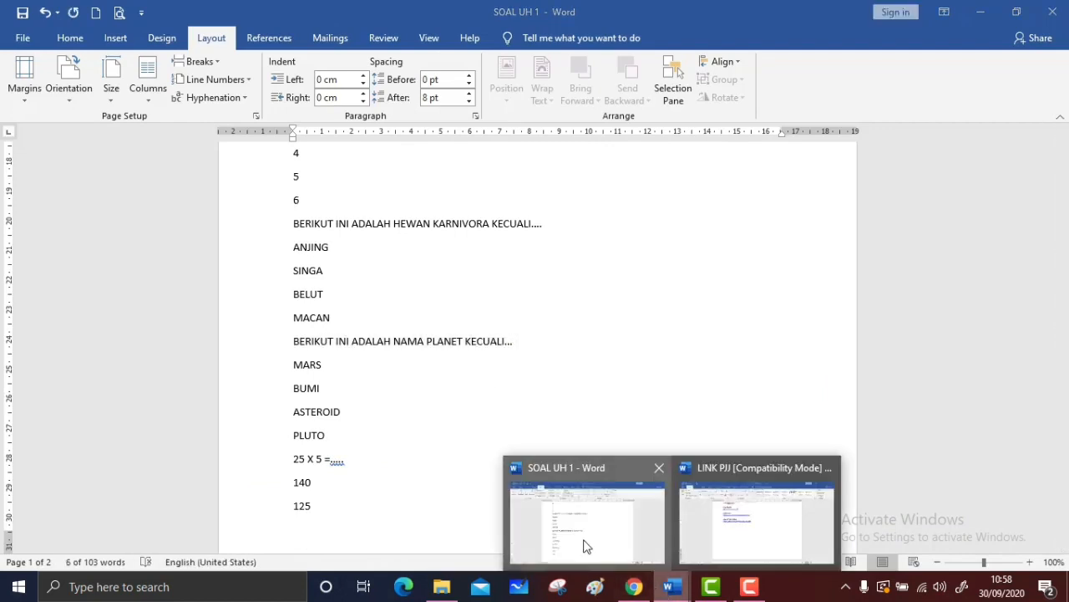
{"action": "left_click", "coordinate": [645, 588]}
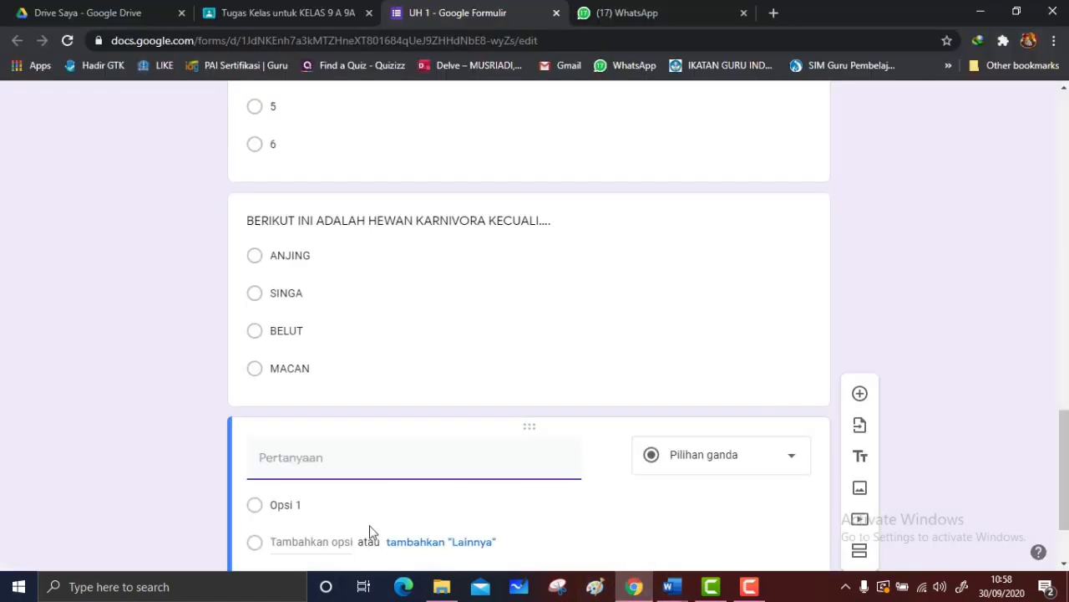
{"action": "key", "text": "ctrl+v"}
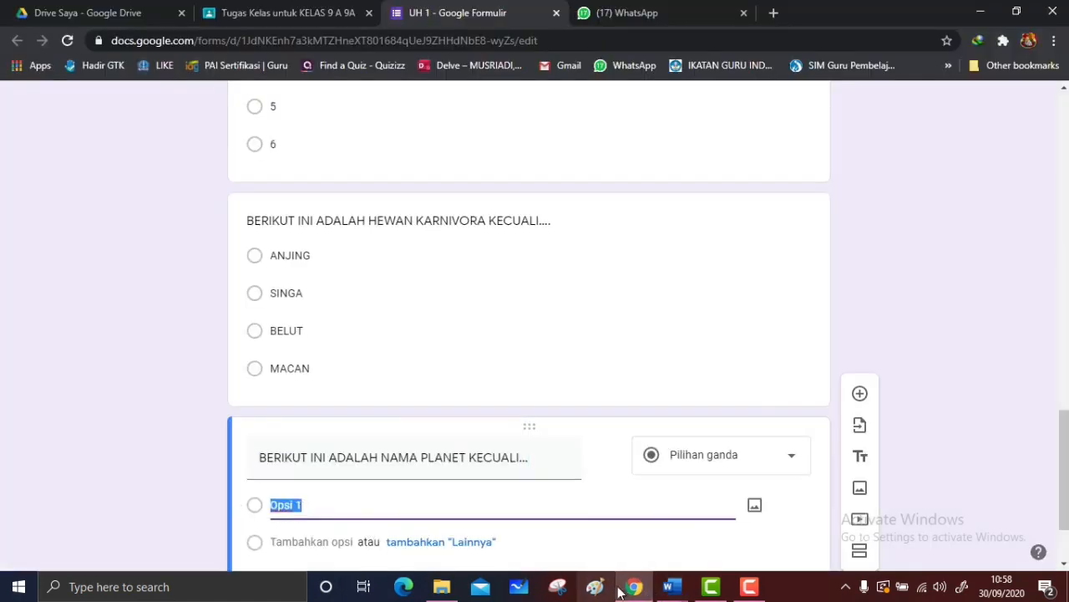
- Copy the answer options MARS, BUMI, ASTEROID and PLUTO from the Word document into the form's seventh question
{"action": "left_click", "coordinate": [618, 592]}
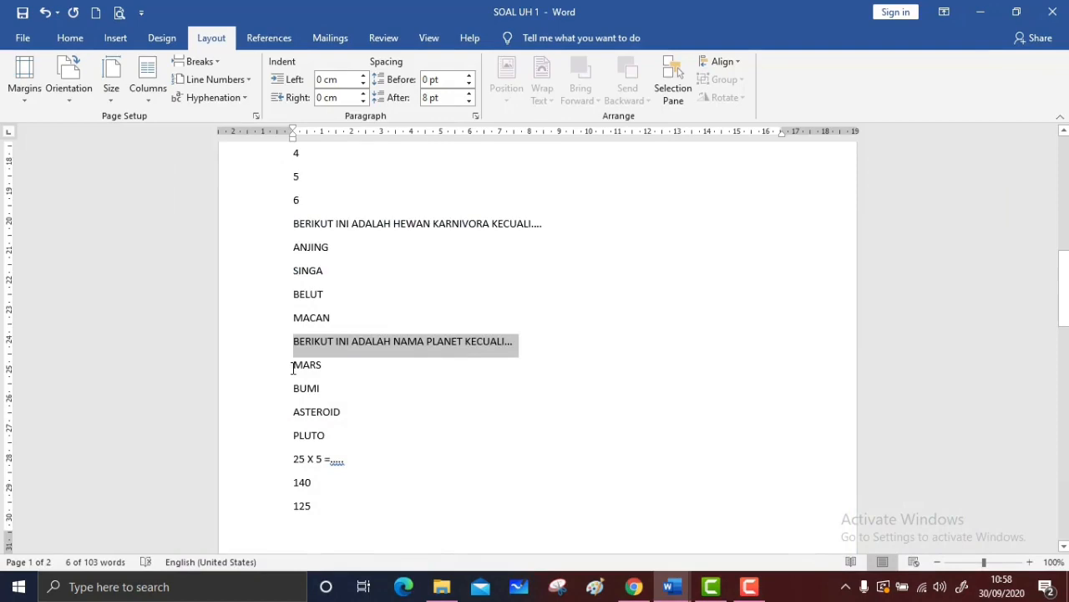
{"action": "left_click_drag", "start_coordinate": [293, 368], "coordinate": [311, 405]}
{"action": "right_click", "coordinate": [325, 432]}
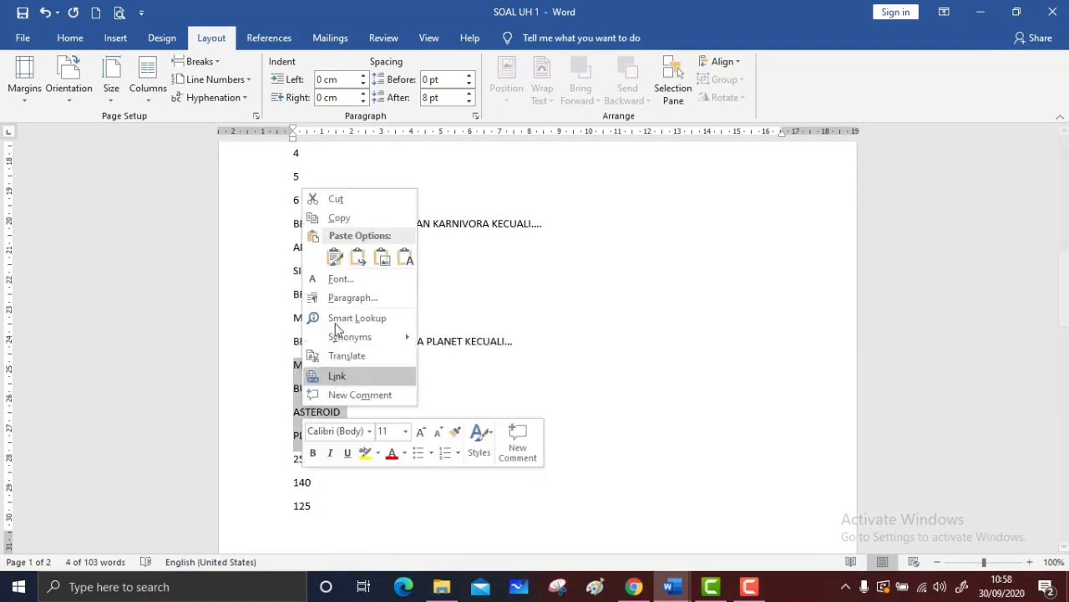
{"action": "left_click", "coordinate": [337, 214]}
{"action": "left_click", "coordinate": [634, 586]}
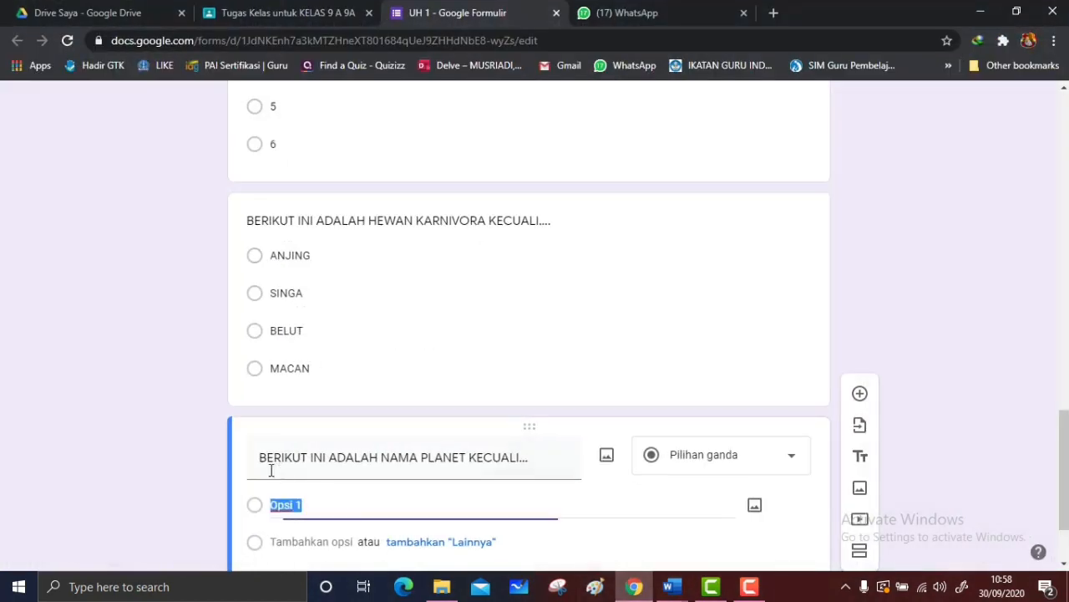
{"action": "key", "text": "ctrl+v"}
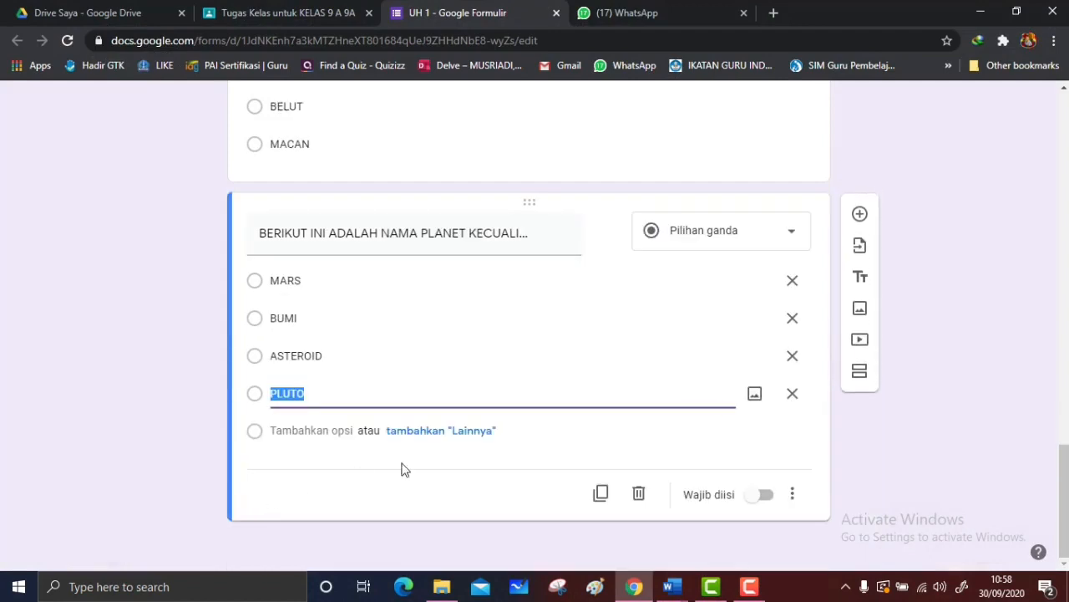
- Add an eighth question with the text "25 X 5 =....." copied from the Word document and set its type to Pilihan ganda
{"action": "left_click", "coordinate": [861, 215]}
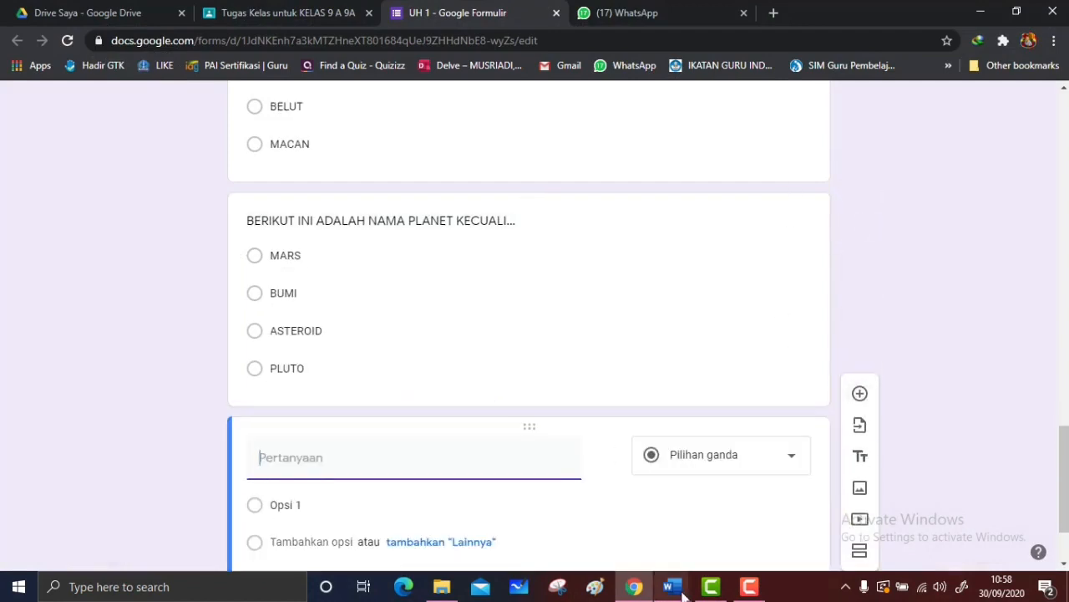
{"action": "mouse_move", "coordinate": [677, 589]}
{"action": "left_click", "coordinate": [622, 530]}
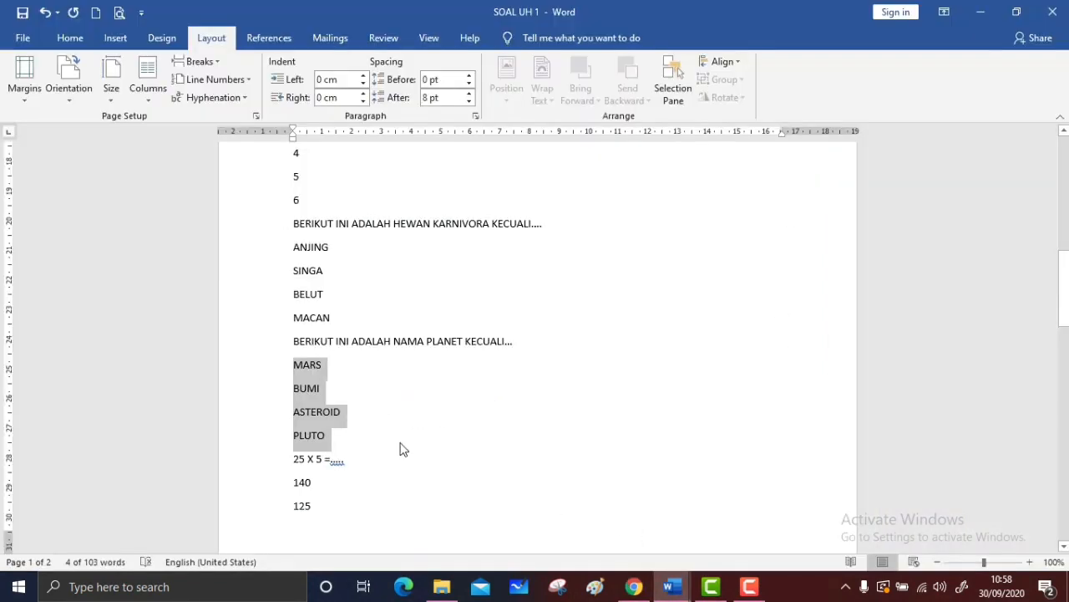
{"action": "scroll", "coordinate": [393, 456], "scroll_direction": "down", "scroll_amount": 2}
{"action": "left_click_drag", "start_coordinate": [291, 385], "coordinate": [365, 387]}
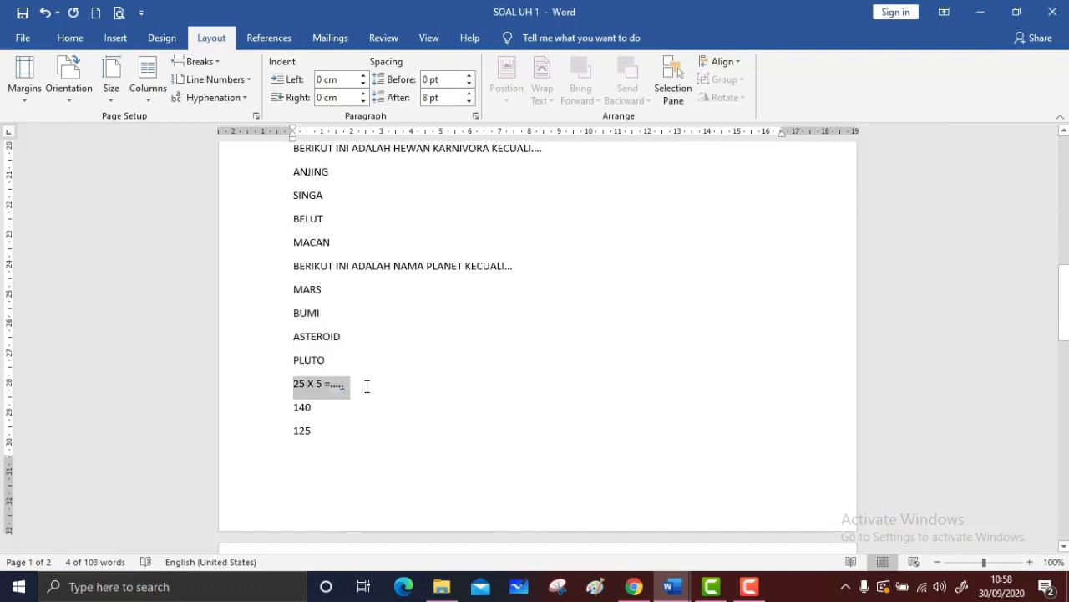
{"action": "right_click", "coordinate": [329, 381]}
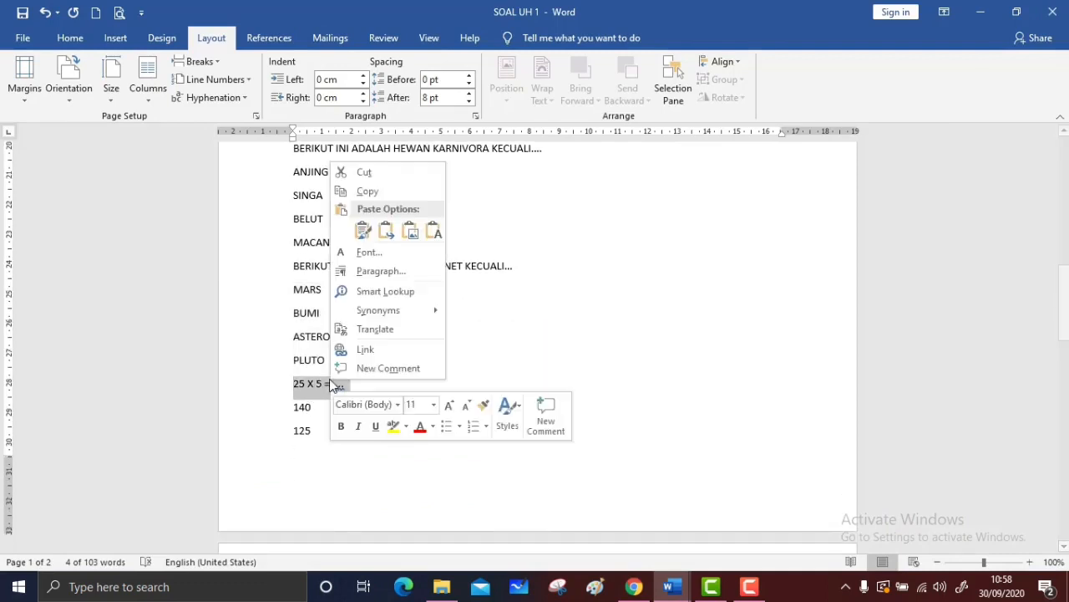
{"action": "left_click", "coordinate": [369, 194]}
{"action": "left_click", "coordinate": [633, 586]}
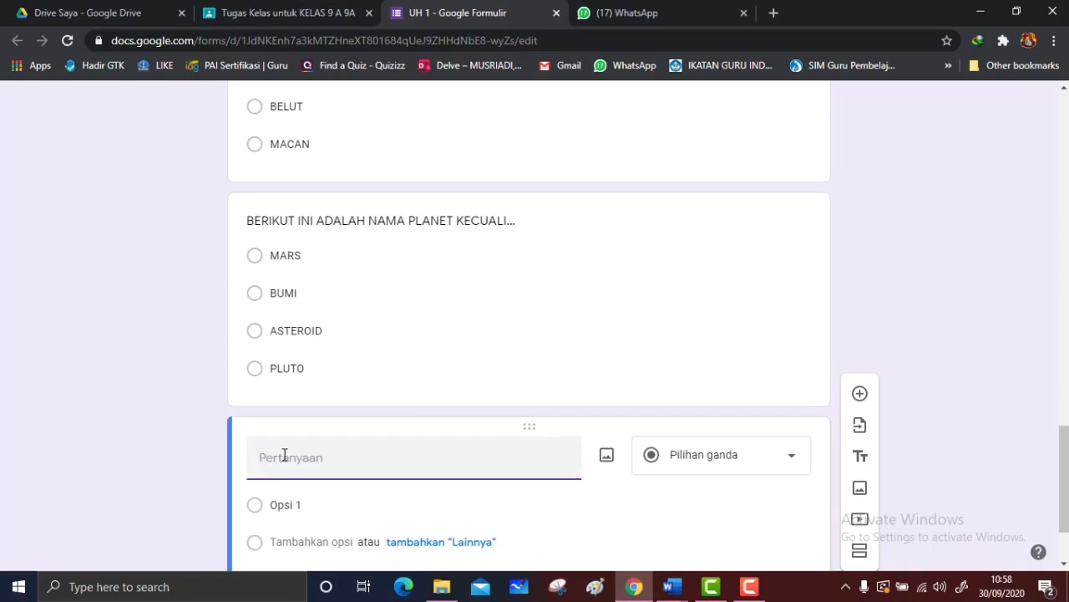
{"action": "scroll", "coordinate": [348, 468], "scroll_direction": "down", "scroll_amount": 2}
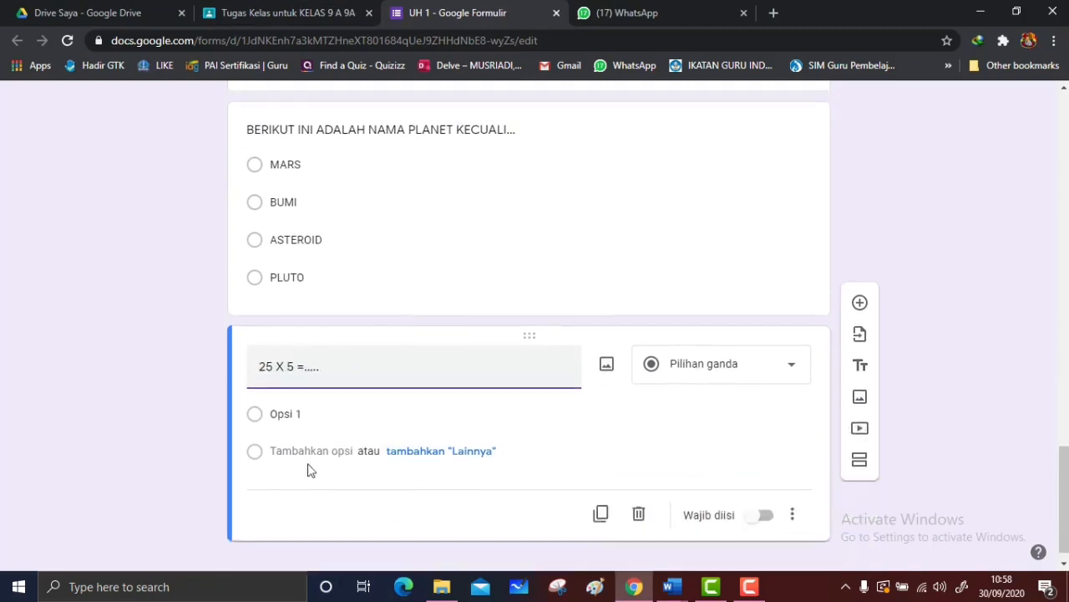
{"action": "left_click", "coordinate": [795, 358]}
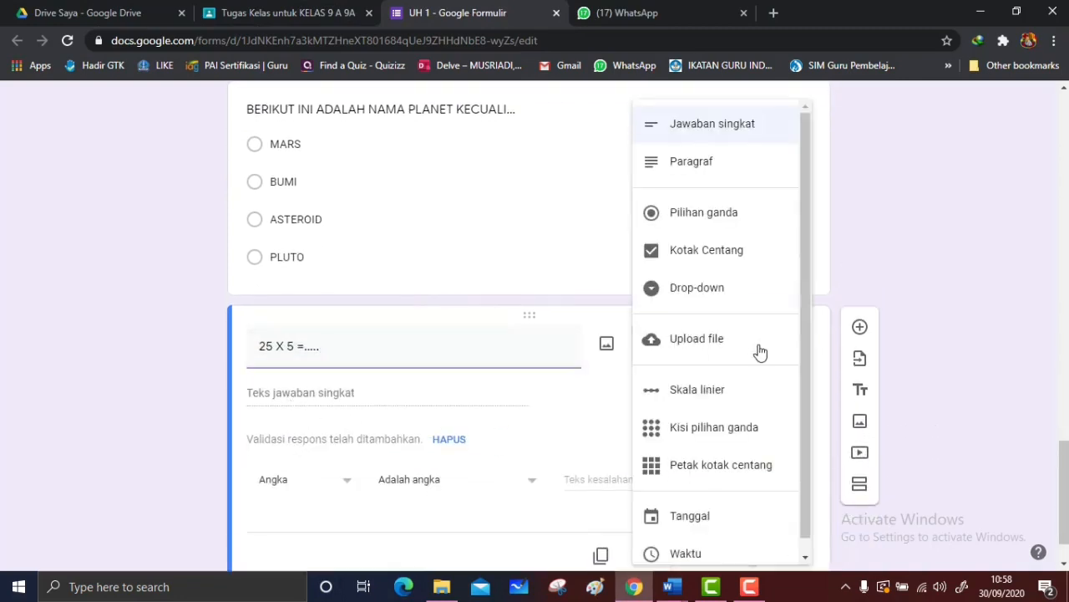
{"action": "left_click", "coordinate": [723, 231]}
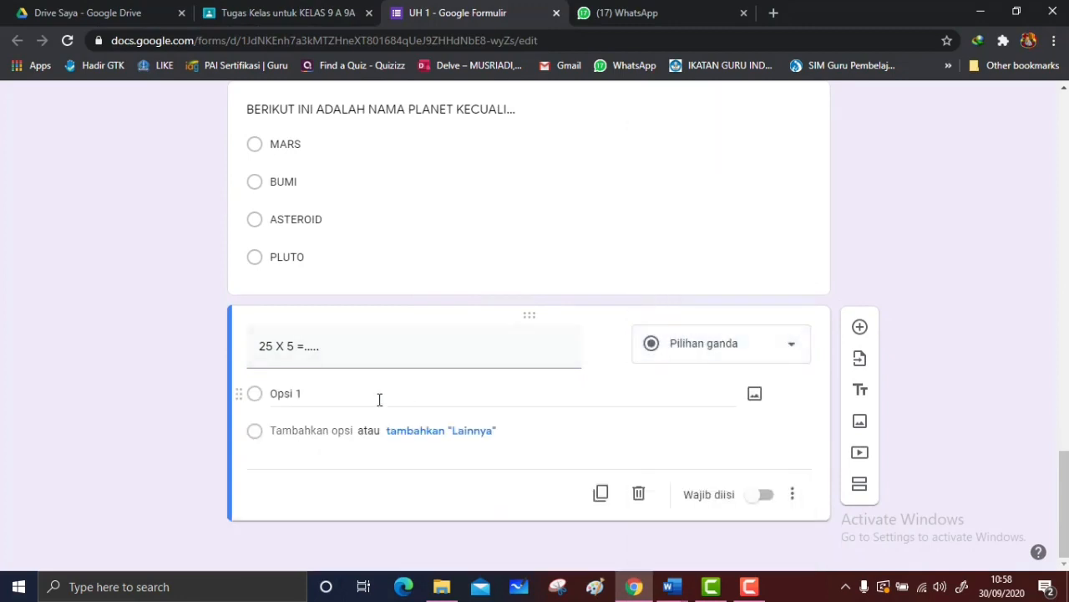
- Copy the answer options 140, 125, 235 and 112 from the Word document into the form's eighth question
{"action": "mouse_move", "coordinate": [675, 595]}
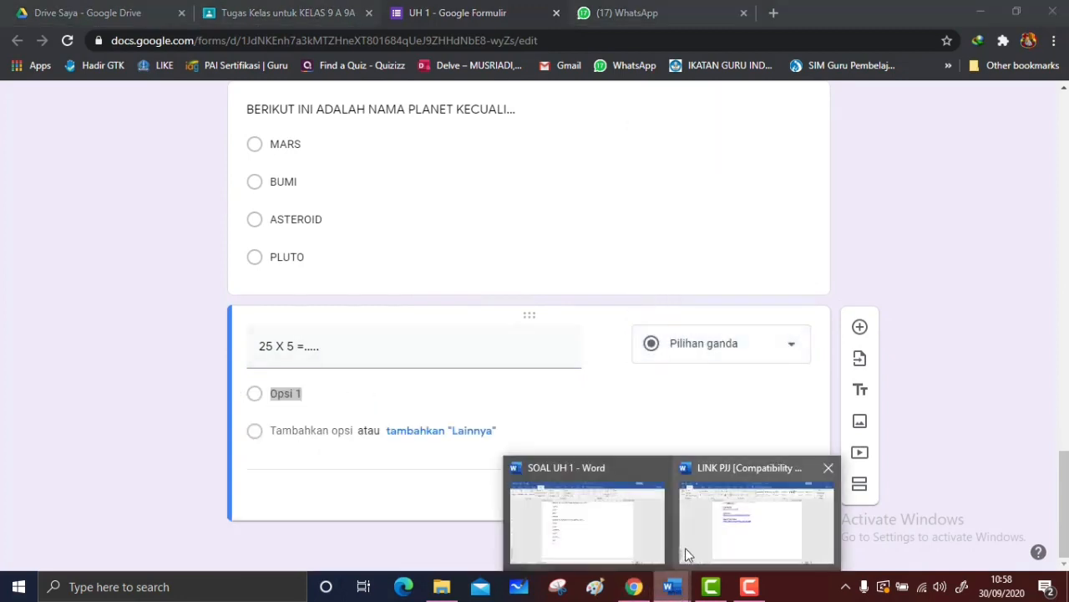
{"action": "left_click", "coordinate": [611, 530]}
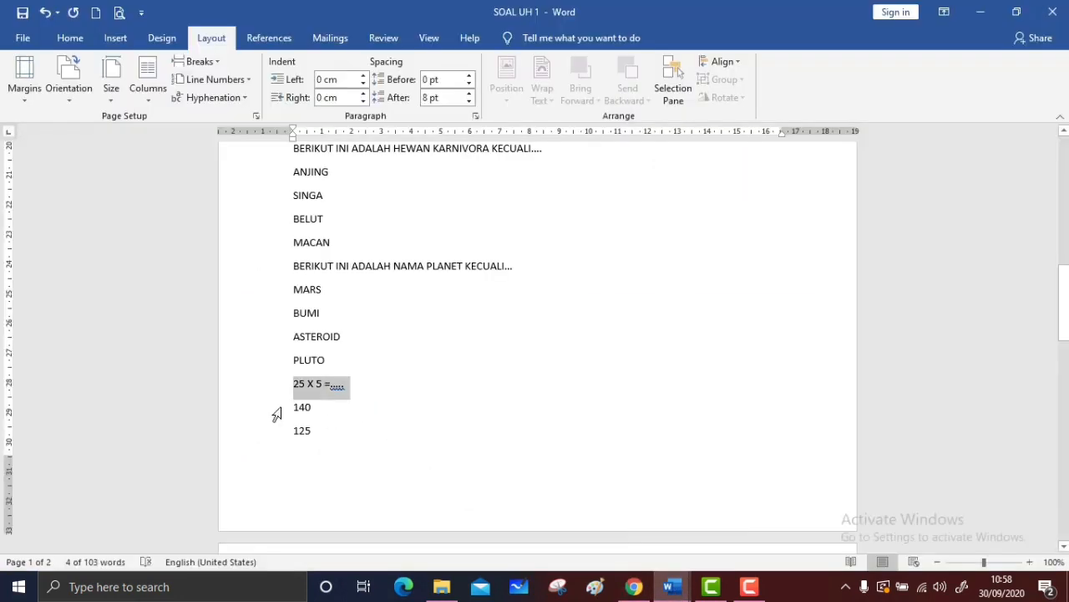
{"action": "left_click_drag", "start_coordinate": [292, 412], "coordinate": [309, 449]}
{"action": "right_click", "coordinate": [307, 445]}
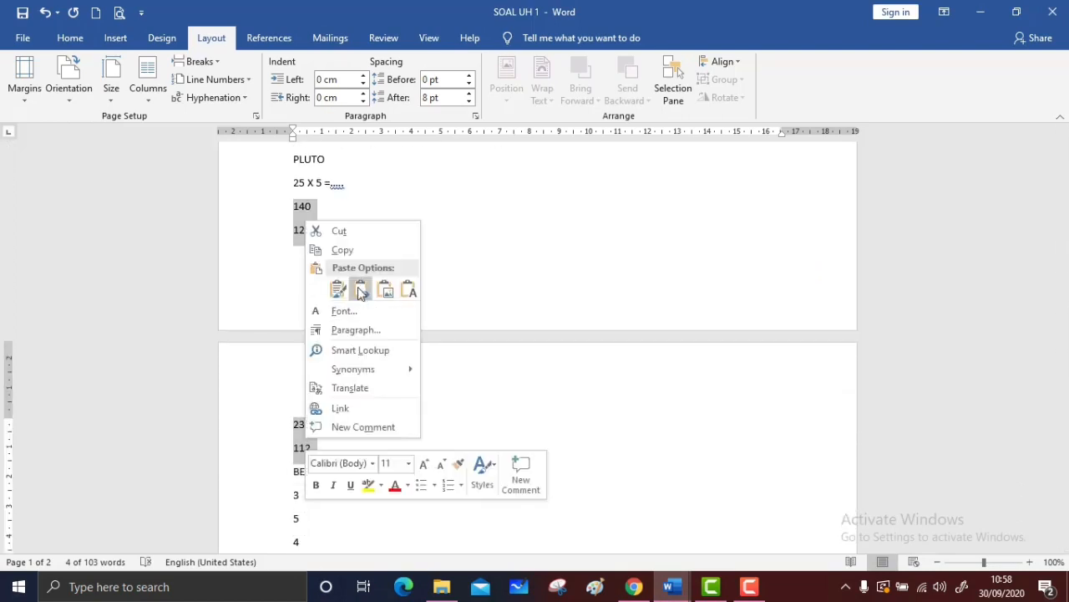
{"action": "left_click", "coordinate": [351, 253]}
{"action": "left_click", "coordinate": [673, 587]}
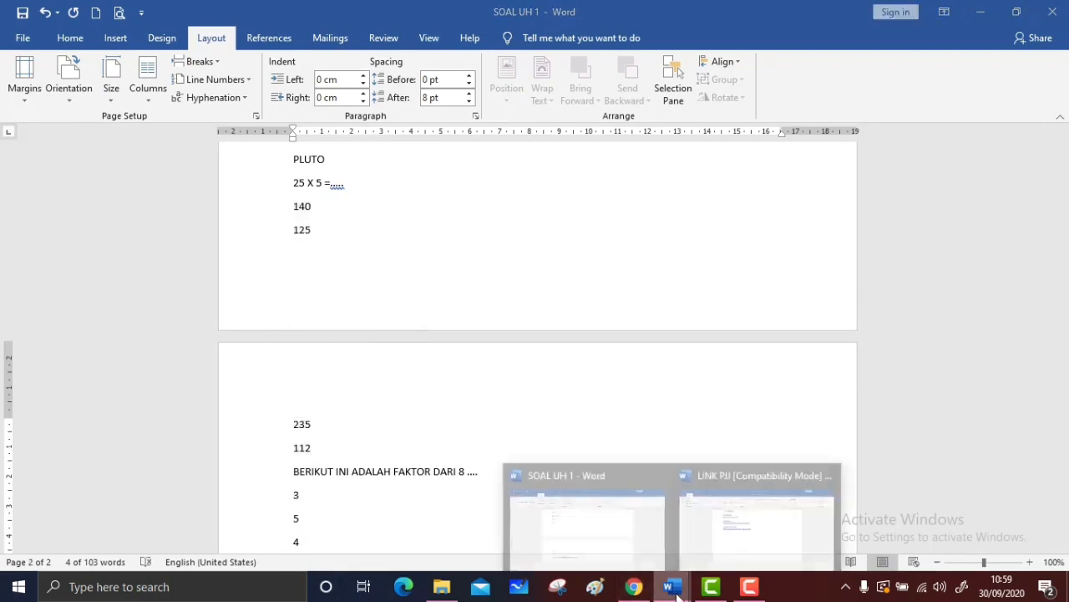
{"action": "left_click", "coordinate": [612, 529]}
{"action": "left_click", "coordinate": [633, 587]}
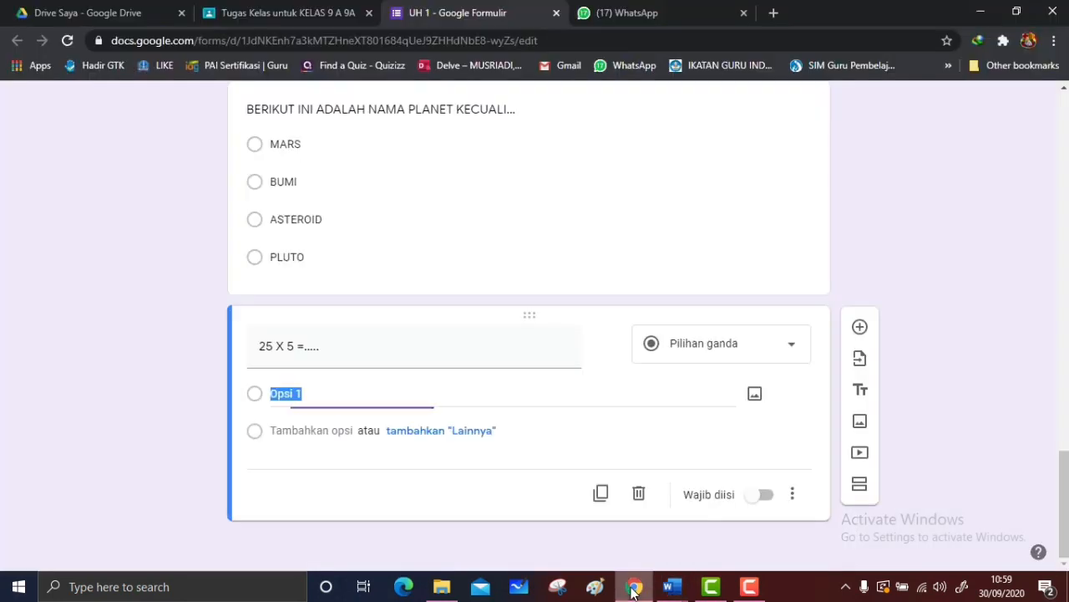
{"action": "key", "text": "ctrl+v"}
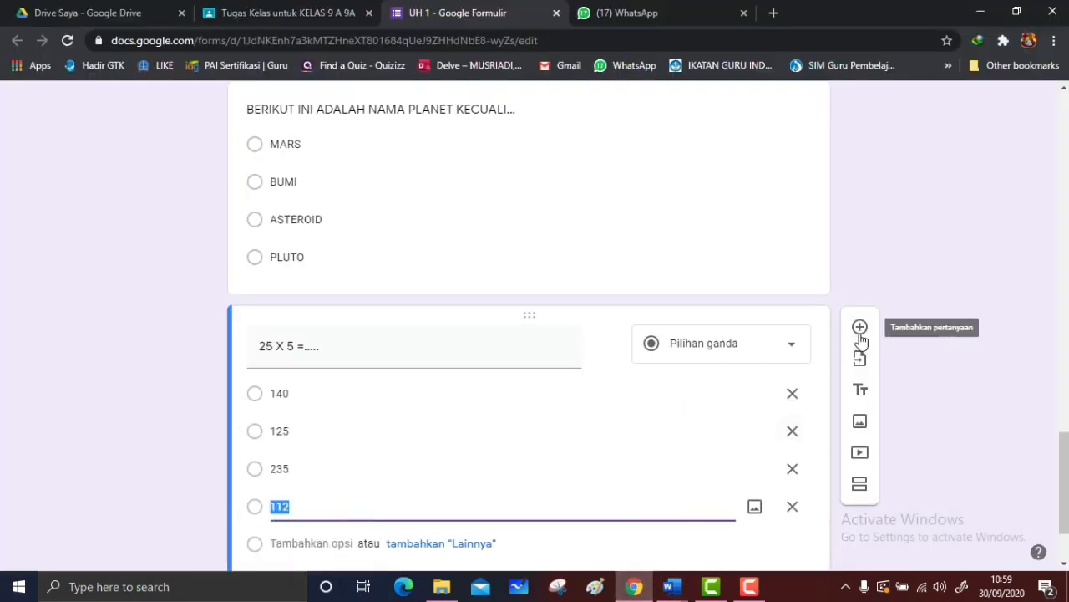
- Add a ninth question to the form and copy its text "BERIKUT INI ADALAH FAKTOR DARI 8 ...." from the Word document
{"action": "left_click", "coordinate": [860, 329]}
{"action": "mouse_move", "coordinate": [671, 590]}
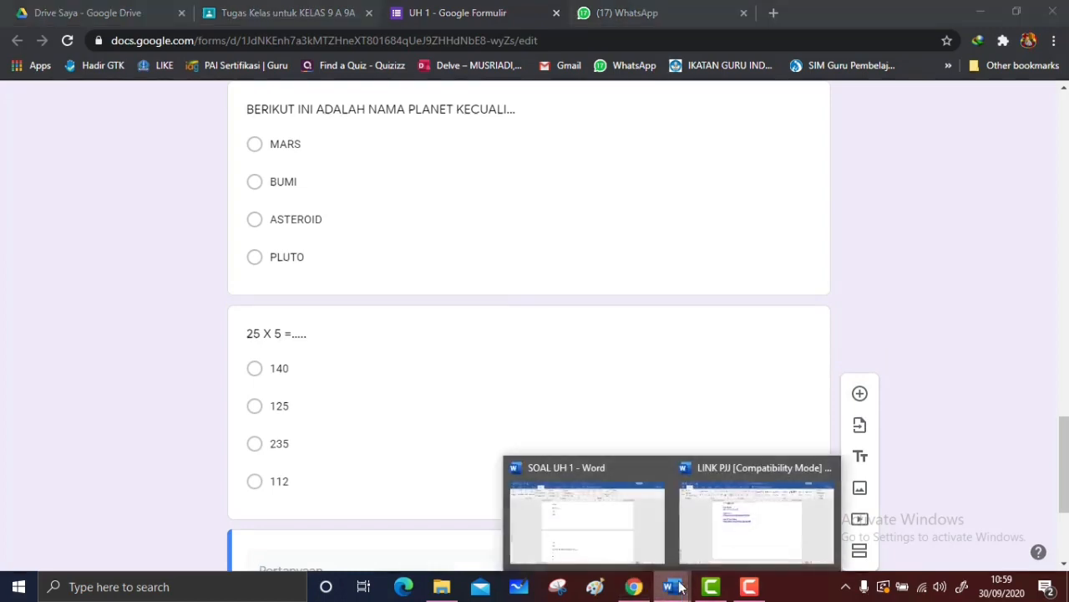
{"action": "left_click", "coordinate": [635, 537]}
{"action": "scroll", "coordinate": [487, 476], "scroll_direction": "down", "scroll_amount": 2}
{"action": "scroll", "coordinate": [487, 476], "scroll_direction": "down", "scroll_amount": 3}
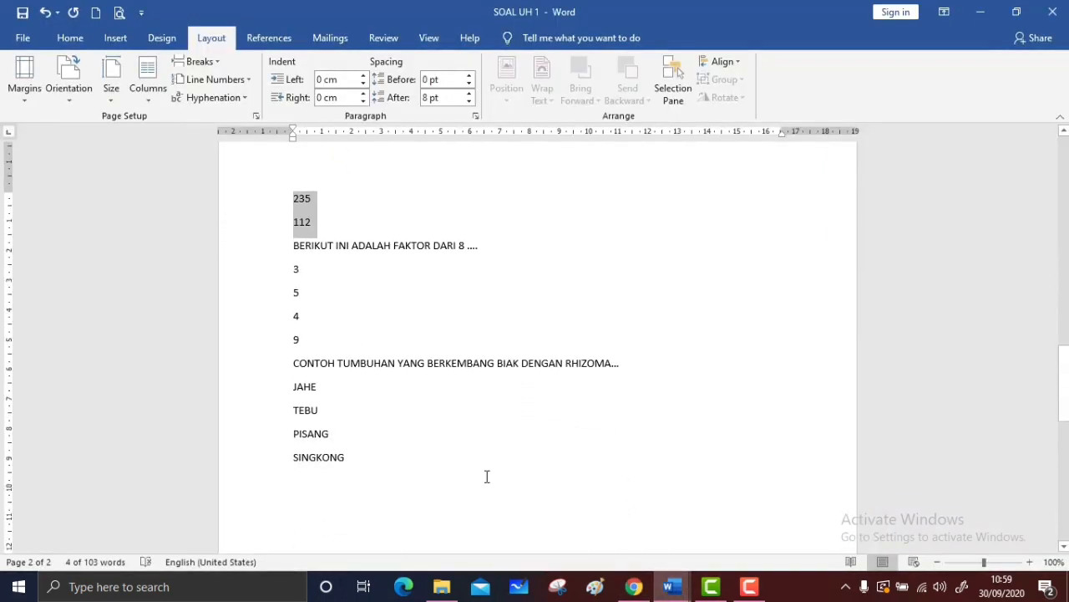
{"action": "left_click_drag", "start_coordinate": [376, 251], "coordinate": [485, 254]}
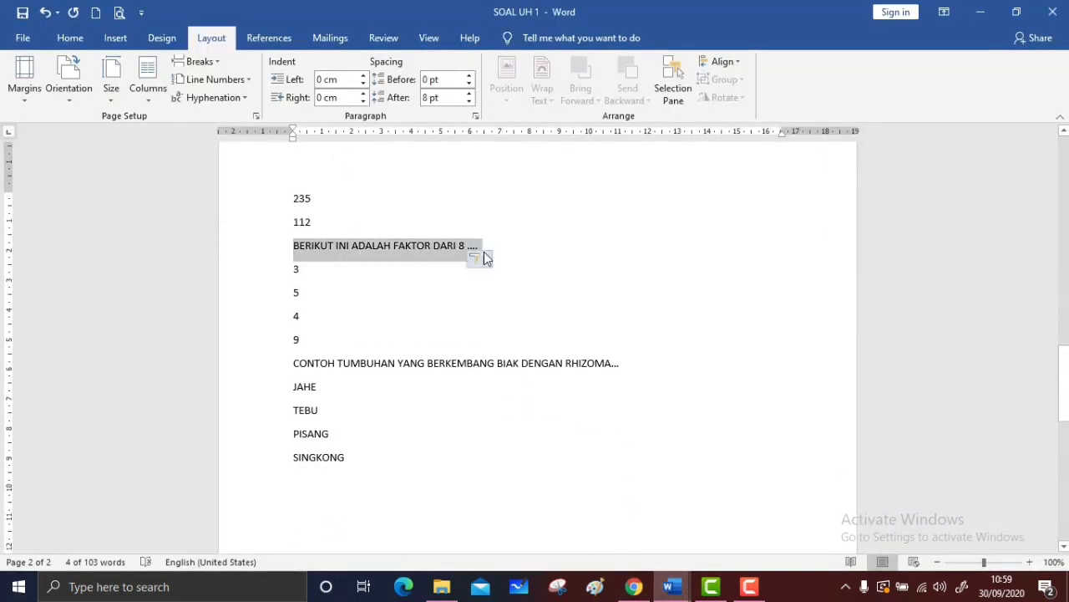
{"action": "left_click", "coordinate": [297, 247]}
{"action": "left_click_drag", "start_coordinate": [297, 245], "coordinate": [478, 246]}
{"action": "right_click", "coordinate": [429, 251]}
{"action": "left_click", "coordinate": [464, 279]}
{"action": "left_click", "coordinate": [633, 586]}
{"action": "left_click", "coordinate": [633, 586]}
{"action": "left_click", "coordinate": [633, 587]}
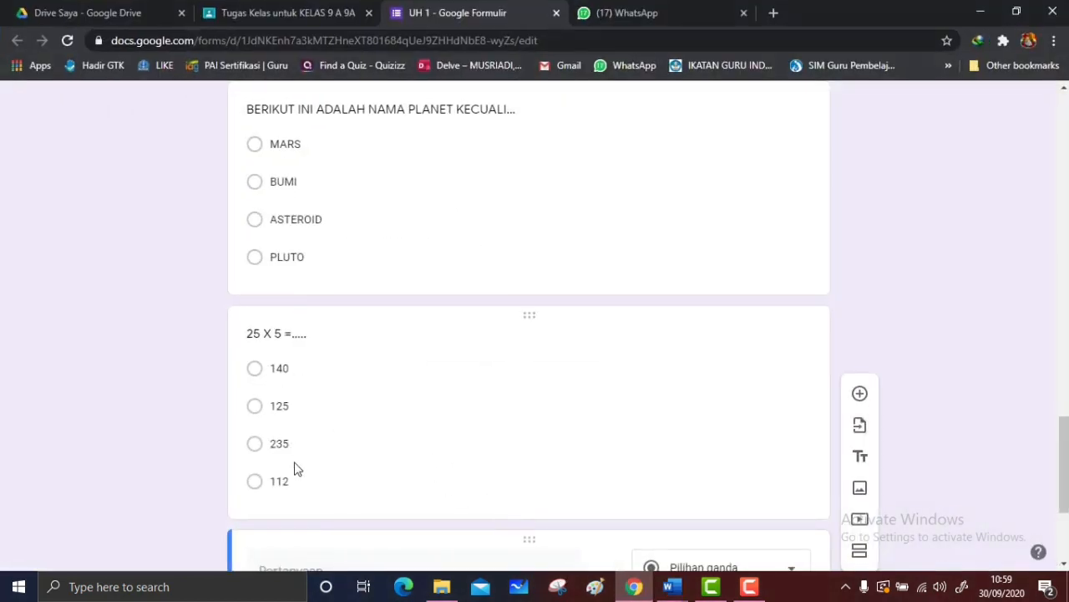
{"action": "scroll", "coordinate": [294, 469], "scroll_direction": "down", "scroll_amount": 3}
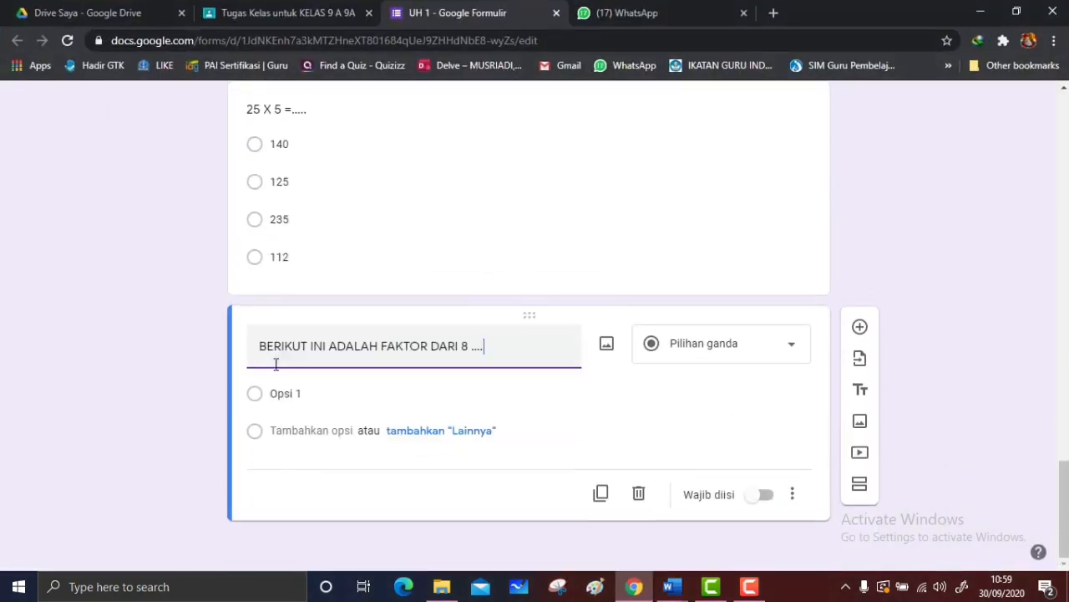
- Copy the answer options 3, 5, 4 and 9 from the Word document into the form's ninth question
{"action": "left_click", "coordinate": [292, 393]}
{"action": "mouse_move", "coordinate": [673, 590]}
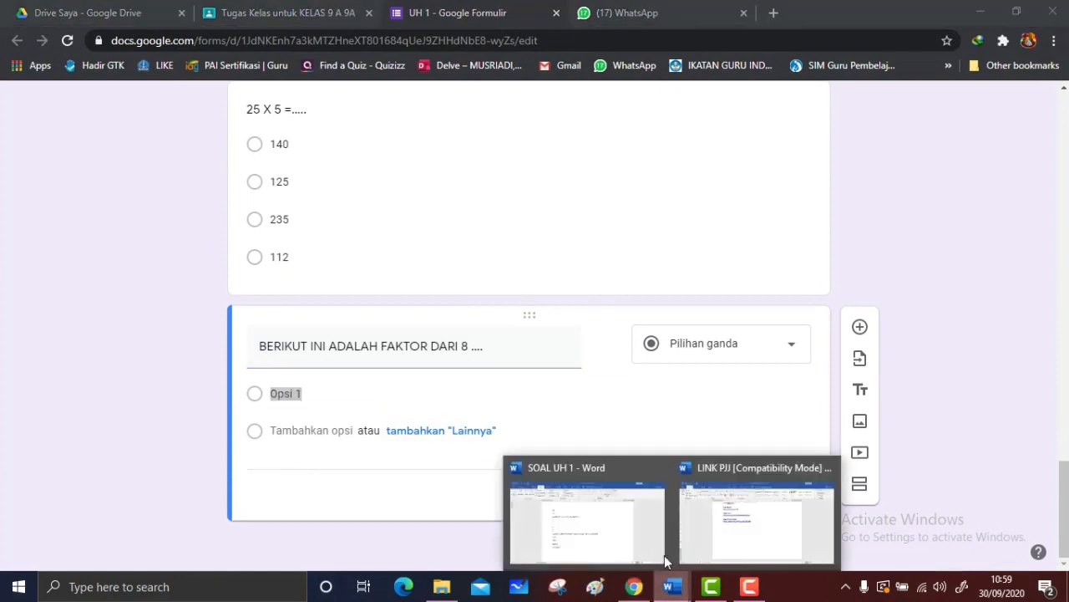
{"action": "left_click", "coordinate": [623, 530]}
{"action": "left_click_drag", "start_coordinate": [291, 271], "coordinate": [313, 321]}
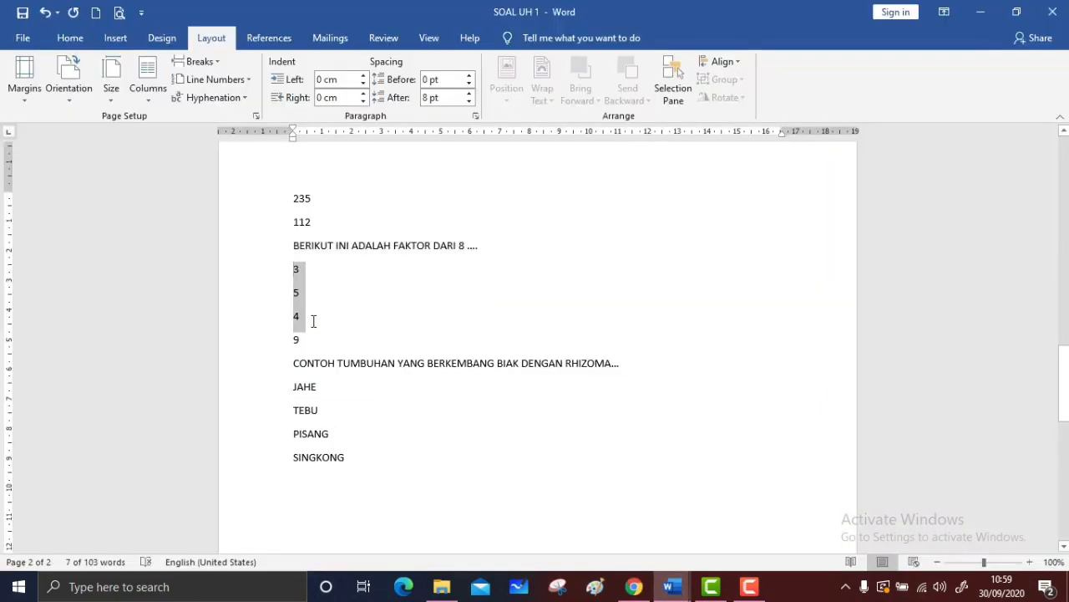
{"action": "right_click", "coordinate": [294, 299]}
{"action": "left_click", "coordinate": [326, 334]}
{"action": "left_click", "coordinate": [641, 591]}
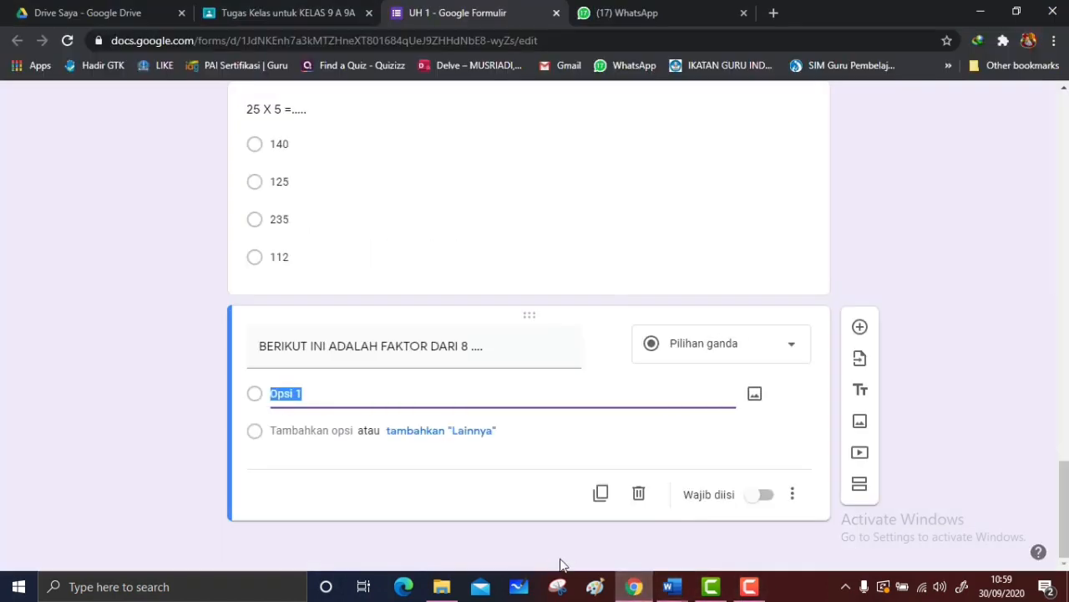
{"action": "key", "text": "ctrl+v"}
- Add a tenth question and copy the answer options JAHE, TEBU, PISANG and SINGKONG into it from the Word document
{"action": "left_click", "coordinate": [860, 327]}
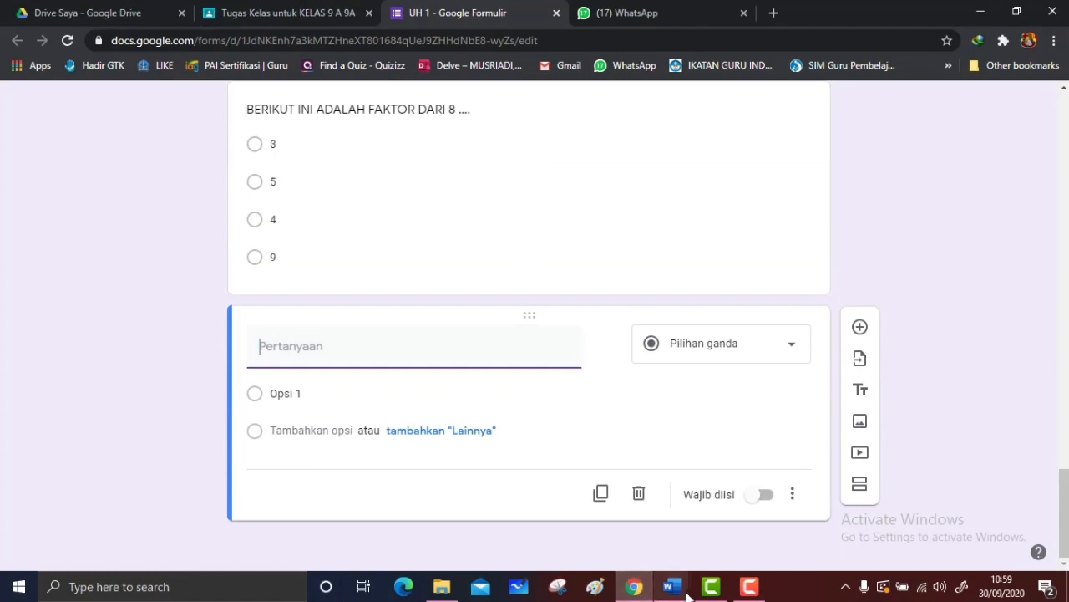
{"action": "mouse_move", "coordinate": [687, 595]}
{"action": "left_click", "coordinate": [585, 518]}
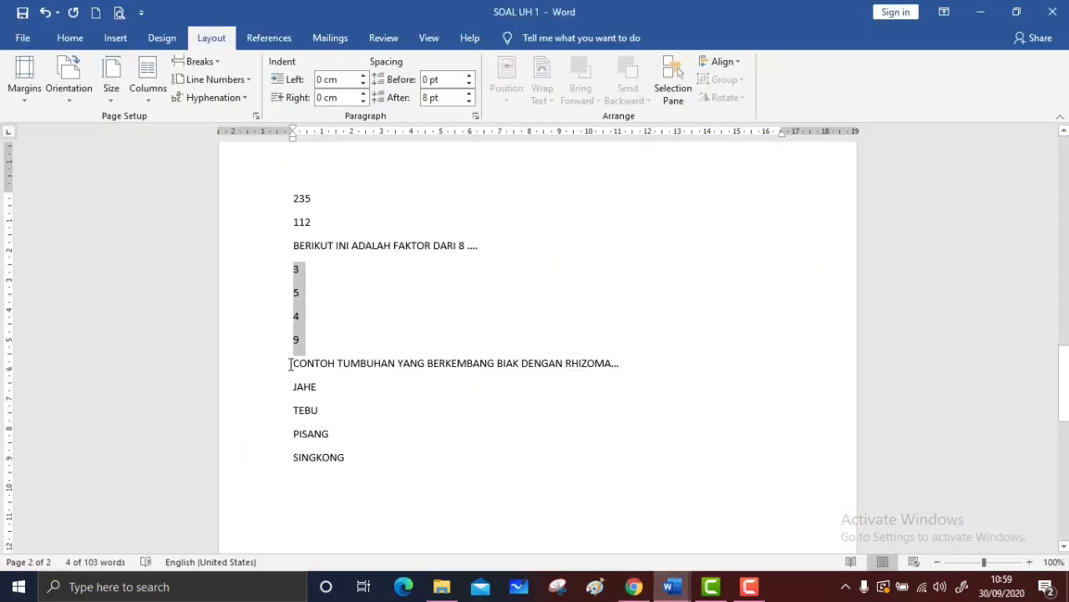
{"action": "left_click_drag", "start_coordinate": [290, 365], "coordinate": [625, 366]}
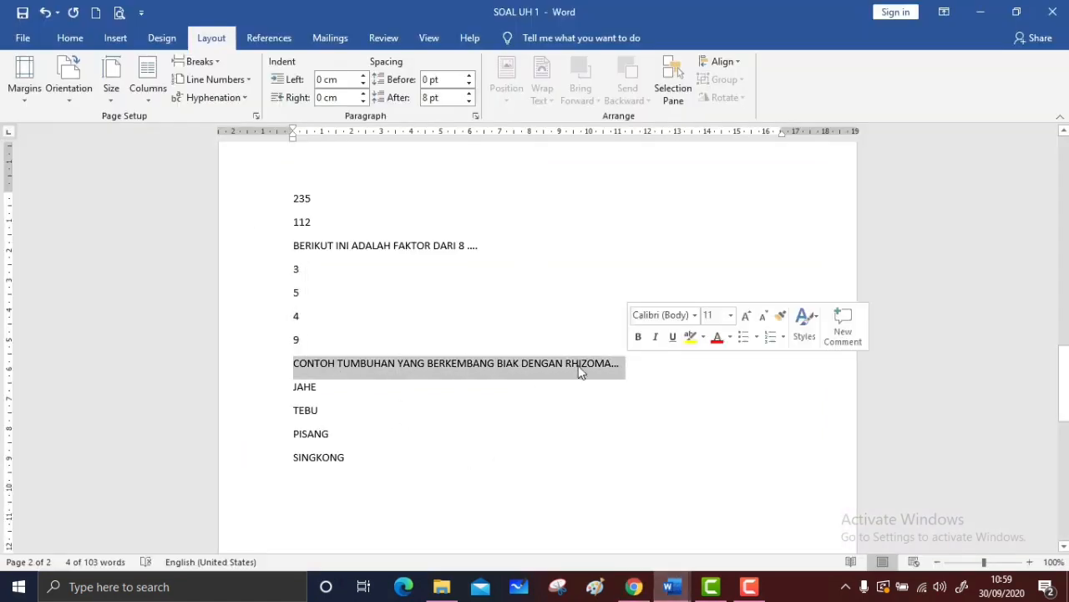
{"action": "right_click", "coordinate": [525, 376]}
{"action": "left_click", "coordinate": [568, 181]}
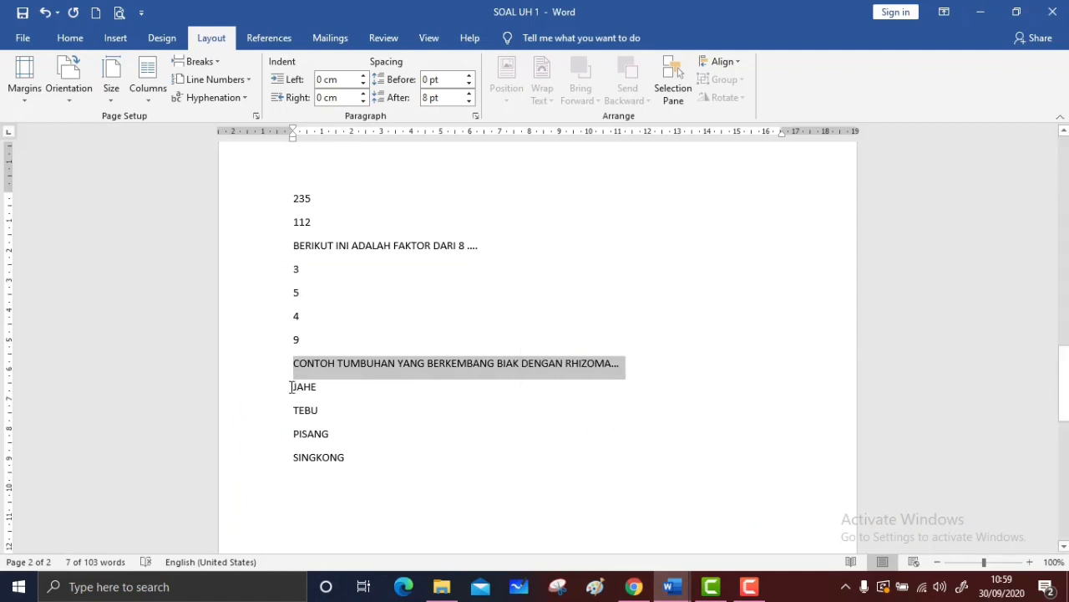
{"action": "left_click_drag", "start_coordinate": [292, 386], "coordinate": [317, 453]}
{"action": "right_click", "coordinate": [302, 426]}
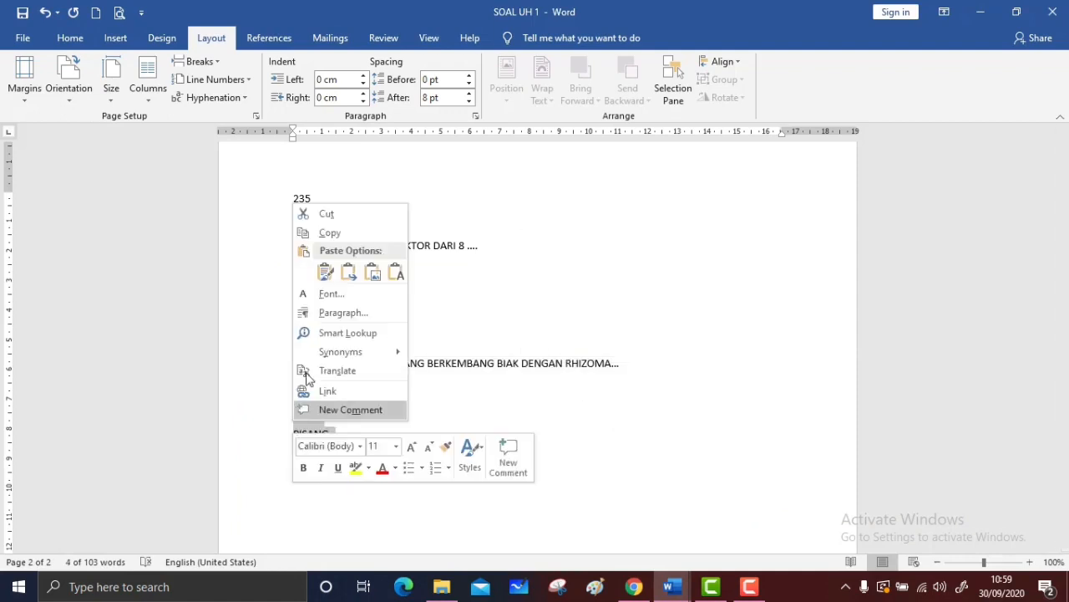
{"action": "left_click", "coordinate": [329, 232]}
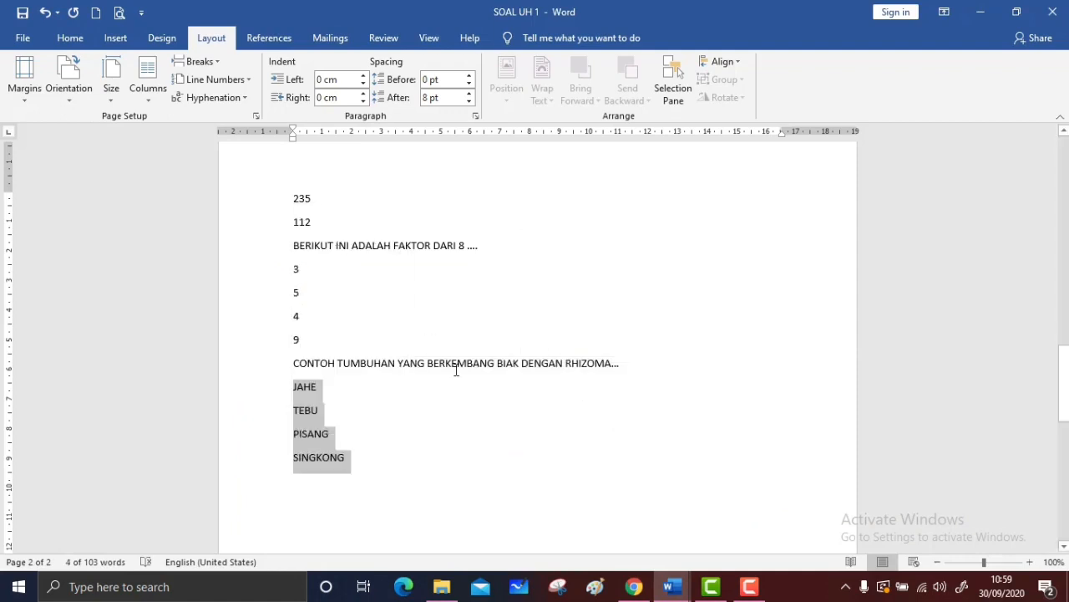
{"action": "left_click", "coordinate": [623, 592]}
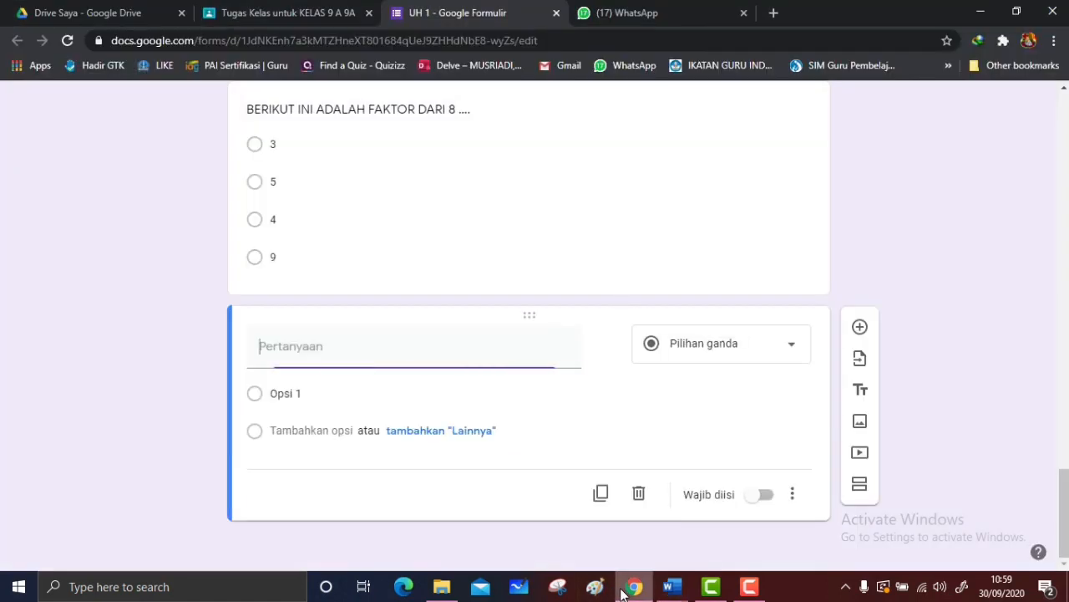
{"action": "left_click", "coordinate": [317, 397]}
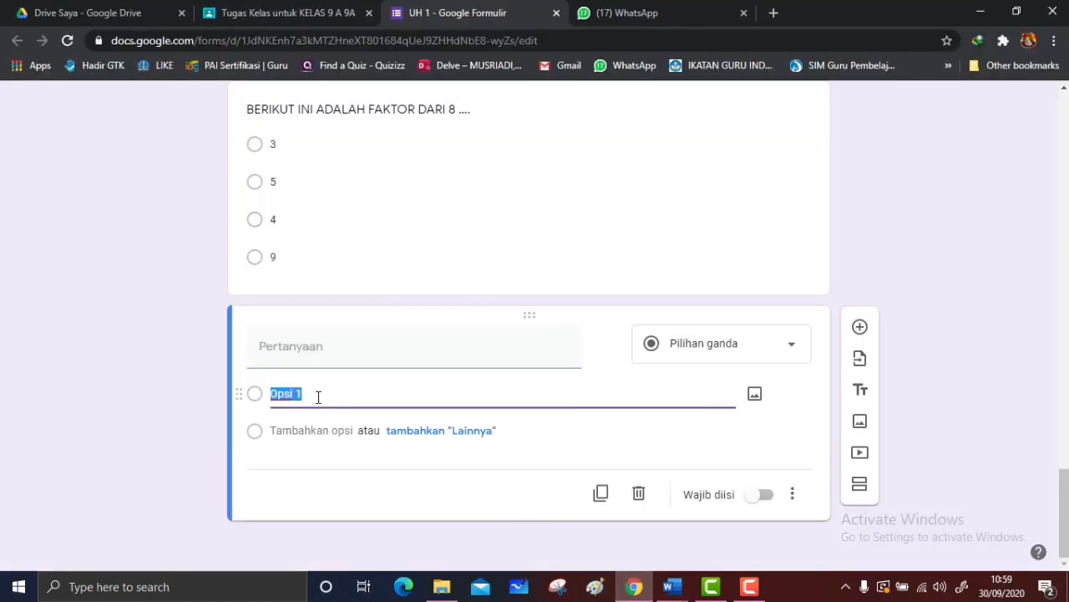
{"action": "key", "text": "ctrl+v"}
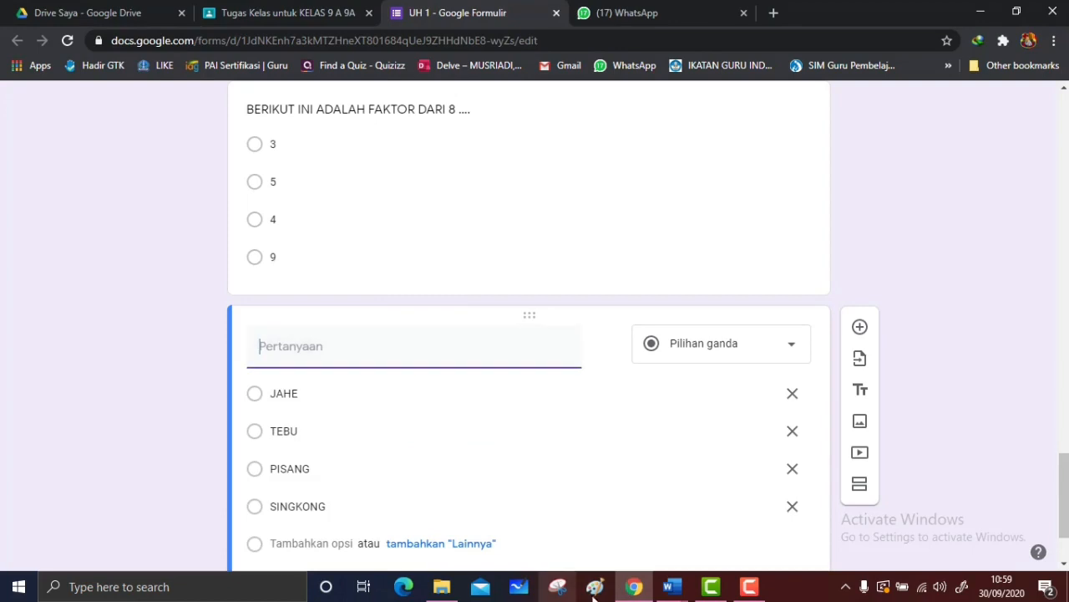
- Copy the question text "CONTOH TUMBUHAN YANG BERKEMBANG BIAK DENGAN RHIZOMA..." from the Word document into the form's tenth question
{"action": "left_click", "coordinate": [672, 586]}
{"action": "left_click", "coordinate": [609, 513]}
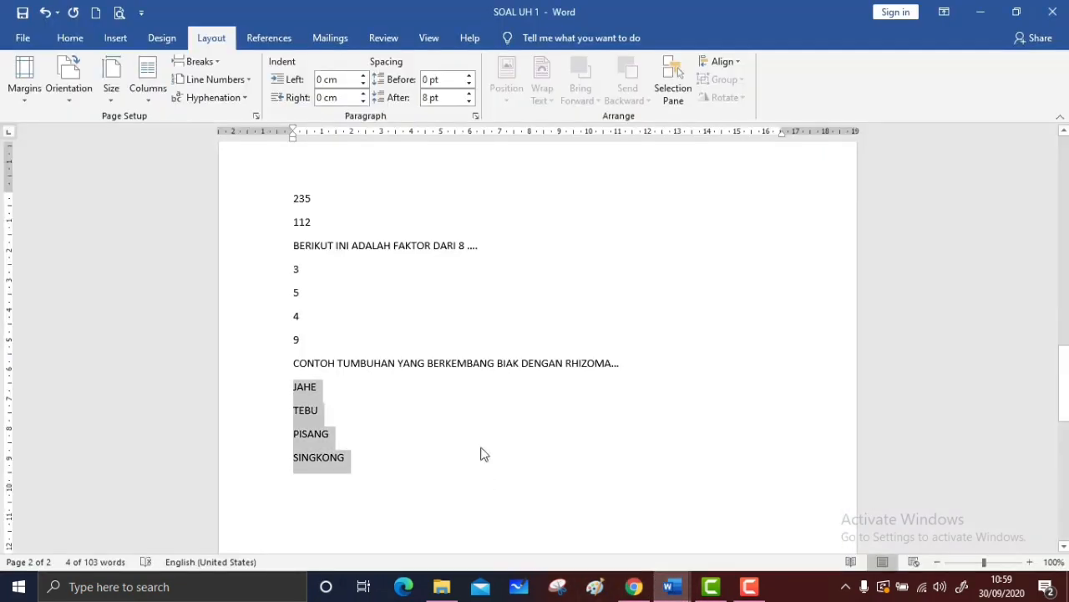
{"action": "left_click_drag", "start_coordinate": [292, 363], "coordinate": [566, 370]}
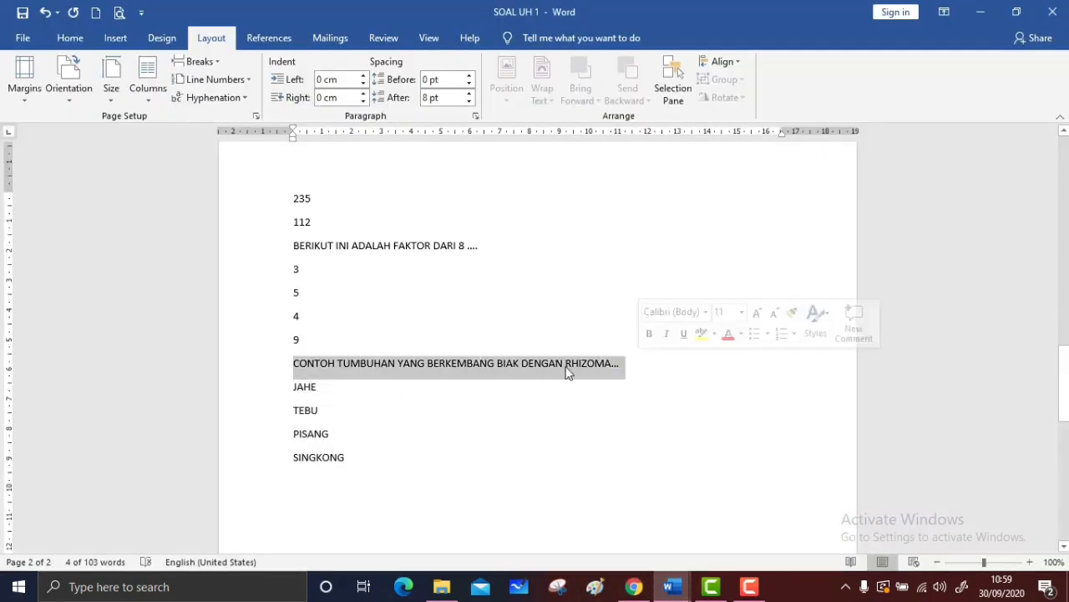
{"action": "right_click", "coordinate": [565, 369]}
{"action": "left_click", "coordinate": [598, 178]}
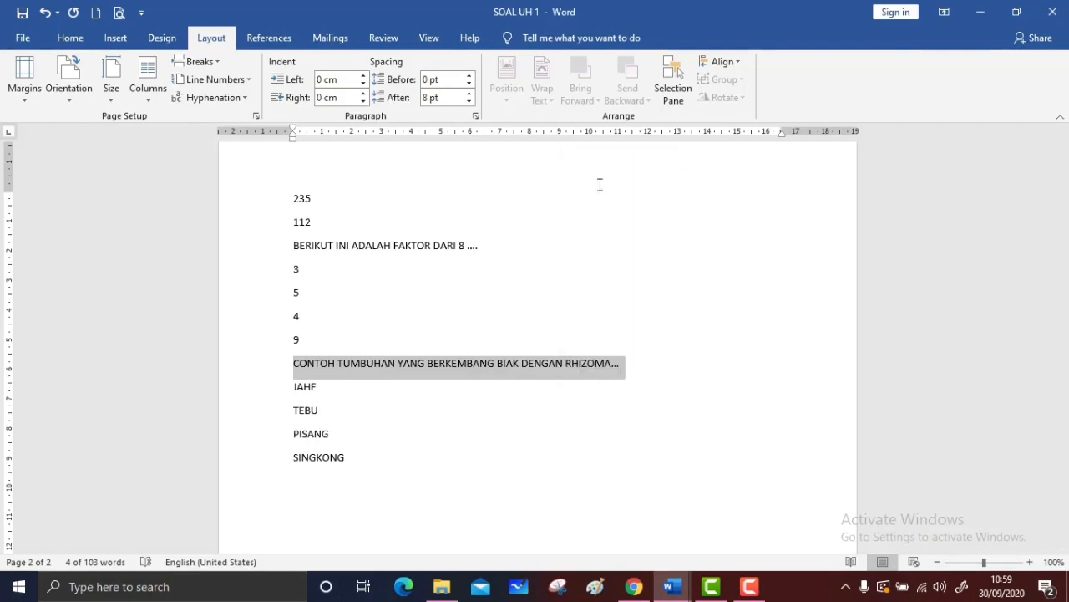
{"action": "left_click", "coordinate": [672, 587]}
{"action": "left_click", "coordinate": [574, 542]}
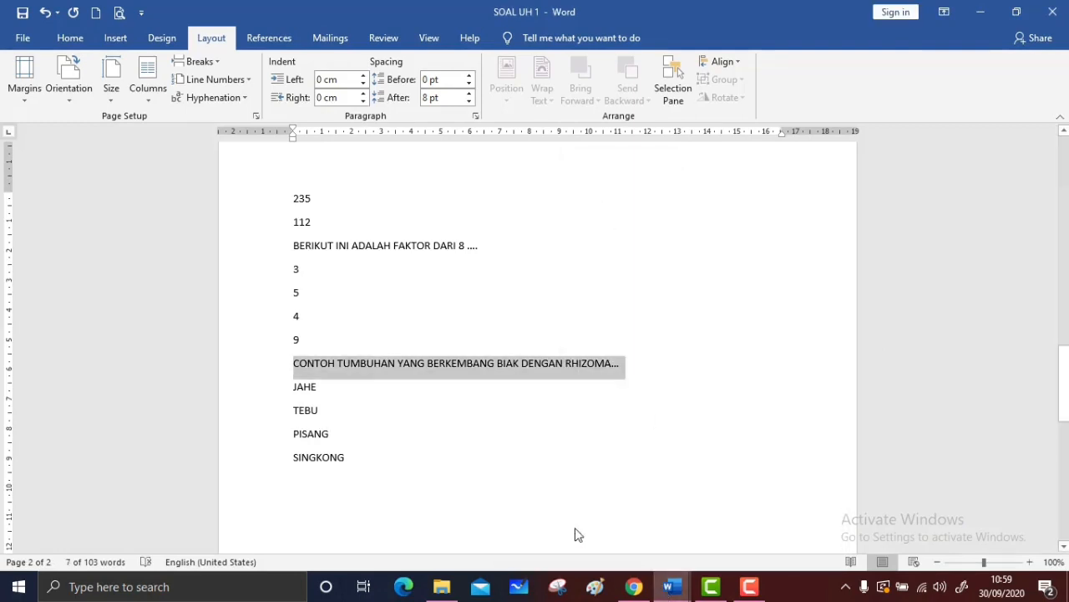
{"action": "left_click", "coordinate": [635, 587]}
{"action": "key", "text": "ctrl+v"}
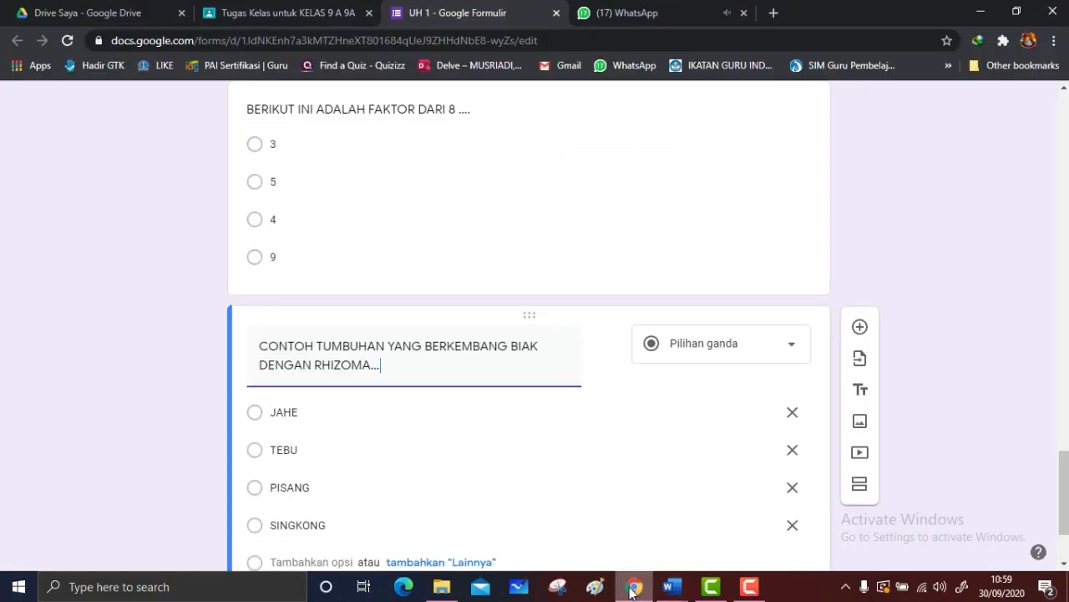
- In the form's presentation settings, enable Tampilkan status progres and Acak urutan pertanyaan and set the confirmation message to "TERIMA KASIH"
{"action": "scroll", "coordinate": [616, 518], "scroll_direction": "down", "scroll_amount": 2}
{"action": "scroll", "coordinate": [611, 521], "scroll_direction": "up", "scroll_amount": 1}
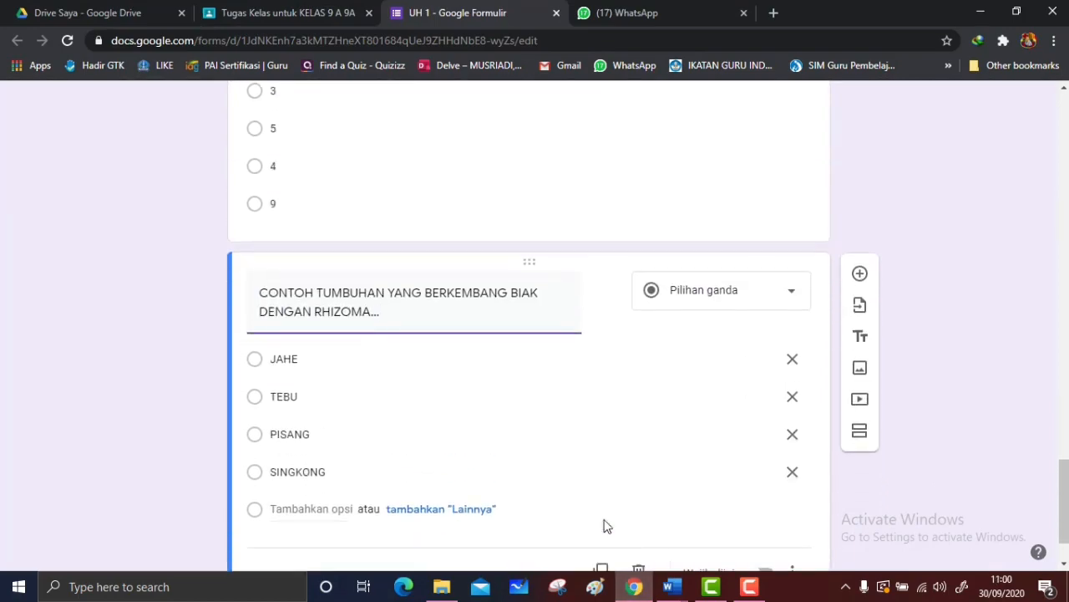
{"action": "scroll", "coordinate": [542, 454], "scroll_direction": "down", "scroll_amount": 1}
{"action": "scroll", "coordinate": [541, 458], "scroll_direction": "up", "scroll_amount": 12}
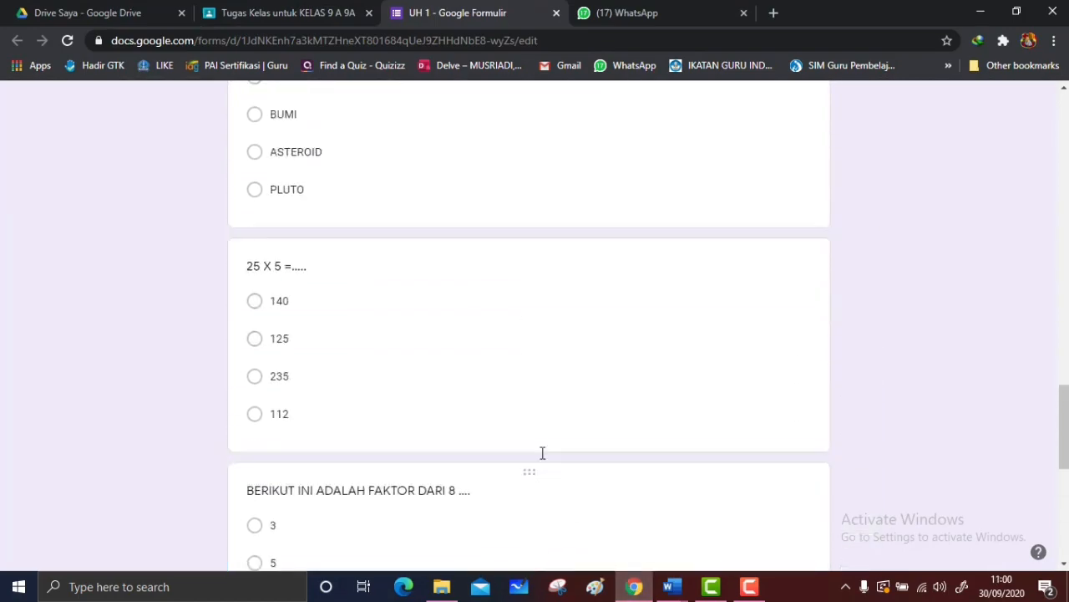
{"action": "scroll", "coordinate": [543, 456], "scroll_direction": "up", "scroll_amount": 10}
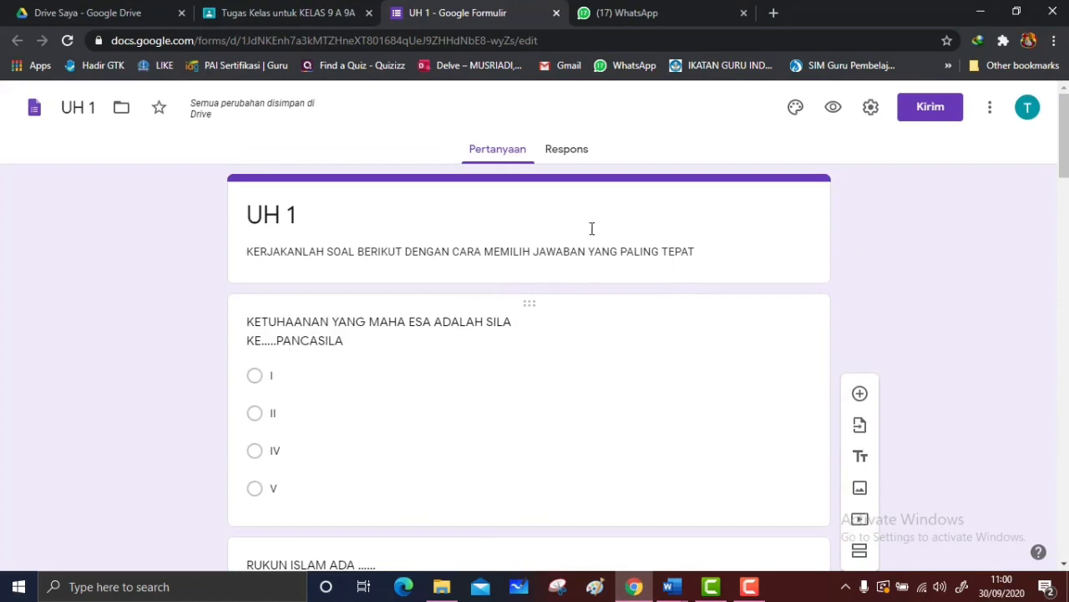
{"action": "left_click", "coordinate": [871, 113]}
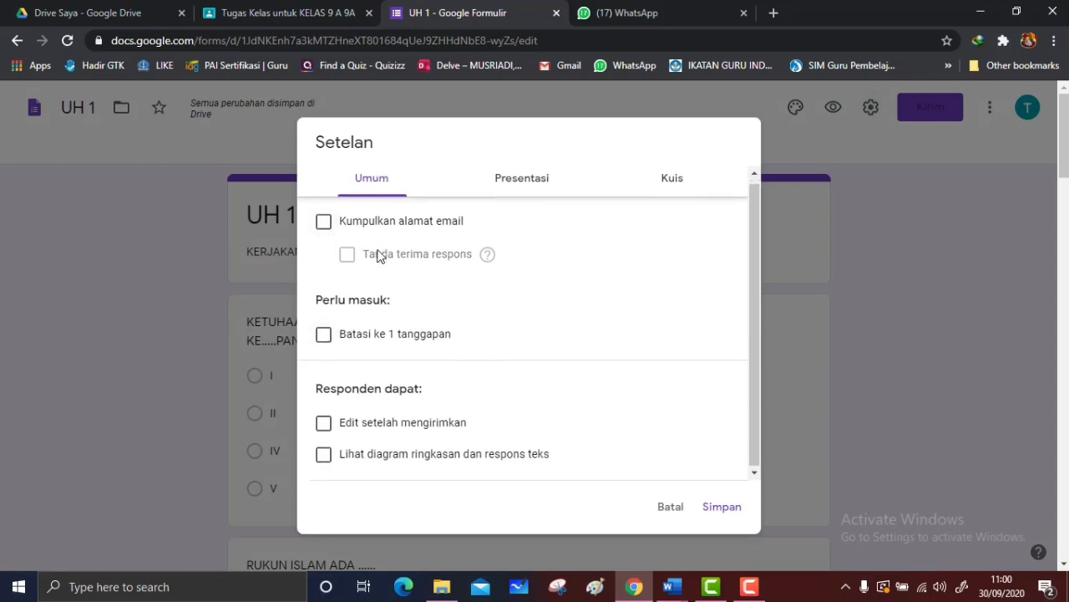
{"action": "left_click", "coordinate": [324, 227]}
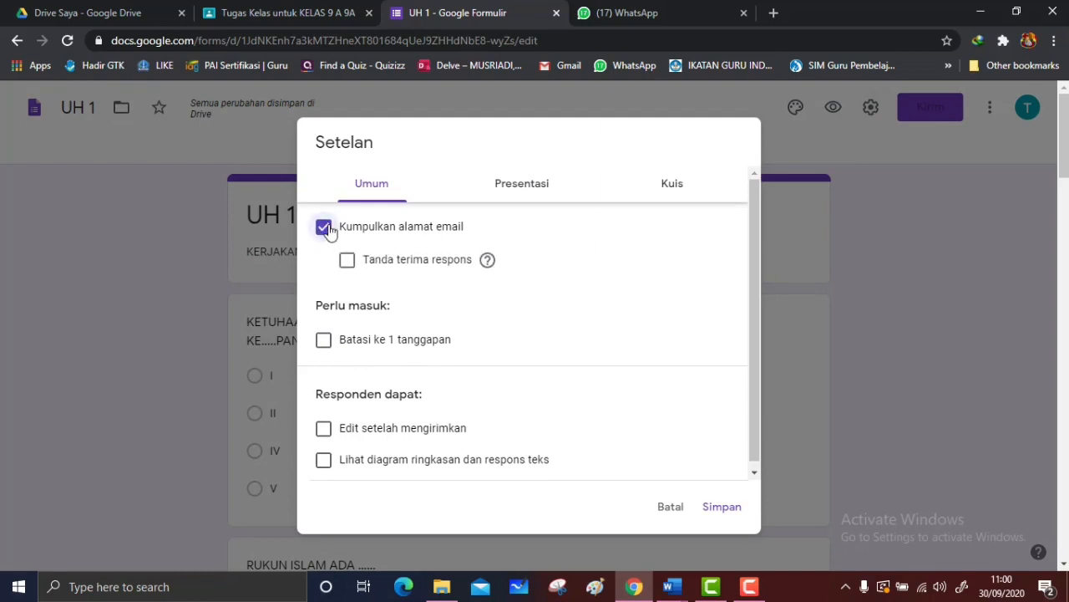
{"action": "left_click", "coordinate": [323, 227]}
{"action": "left_click", "coordinate": [529, 192]}
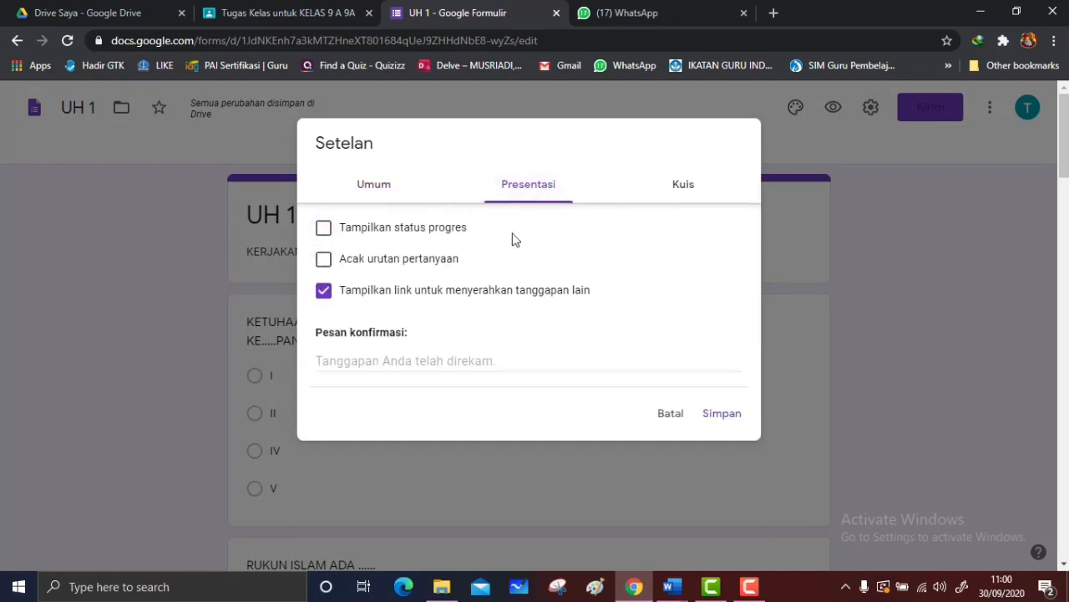
{"action": "left_click", "coordinate": [326, 260]}
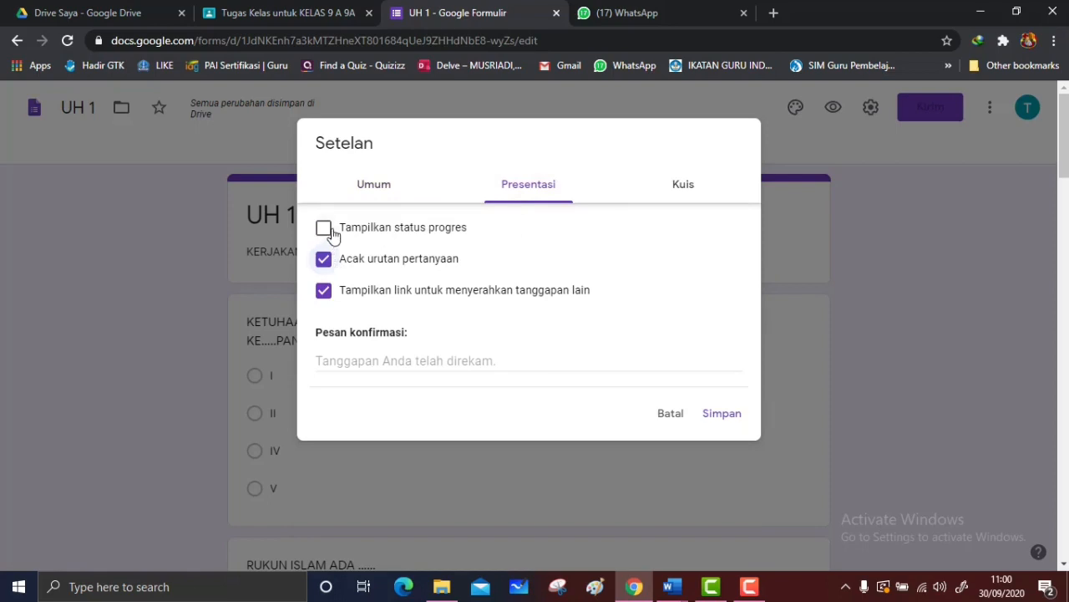
{"action": "left_click", "coordinate": [326, 231]}
{"action": "left_click", "coordinate": [374, 365]}
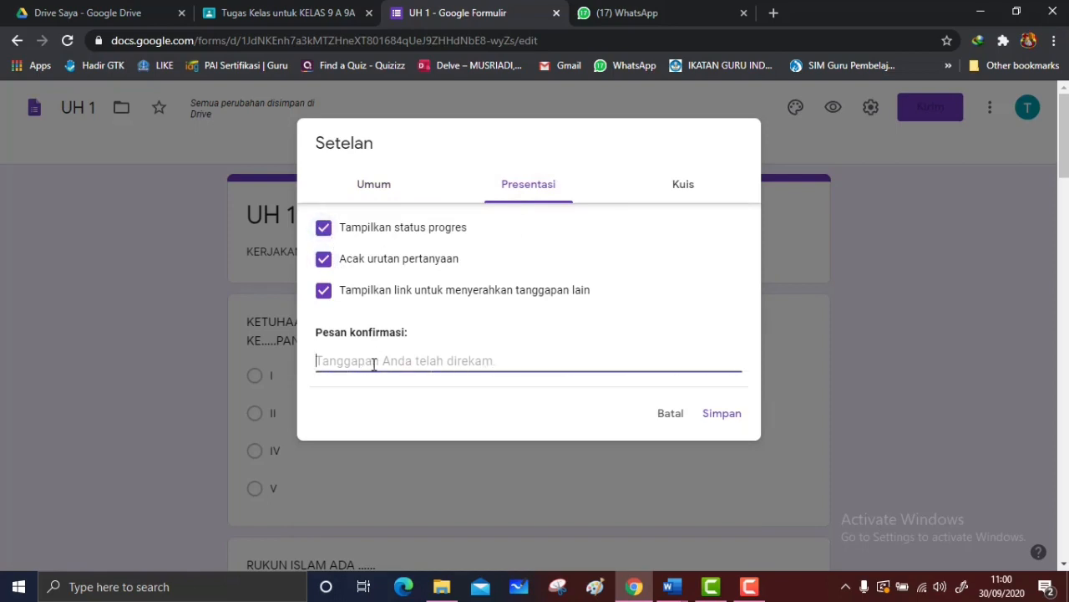
{"action": "type", "text": "TERIMA KASIH"}
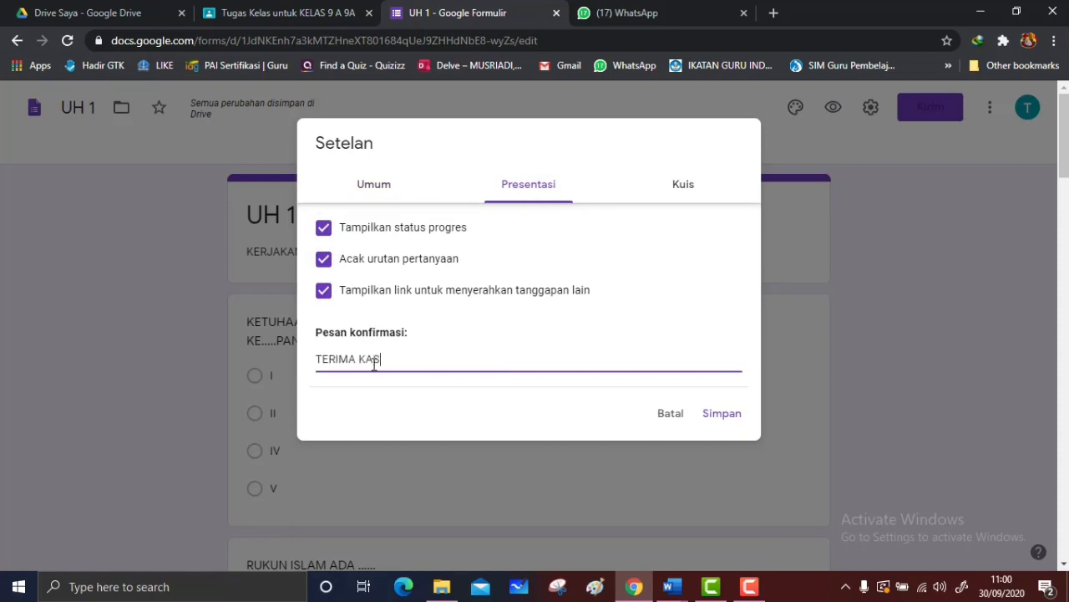
- Turn the form into a quiz with the Jadikan ini sebagai kuis setting and save the settings
{"action": "left_click", "coordinate": [690, 195]}
{"action": "left_click", "coordinate": [331, 222]}
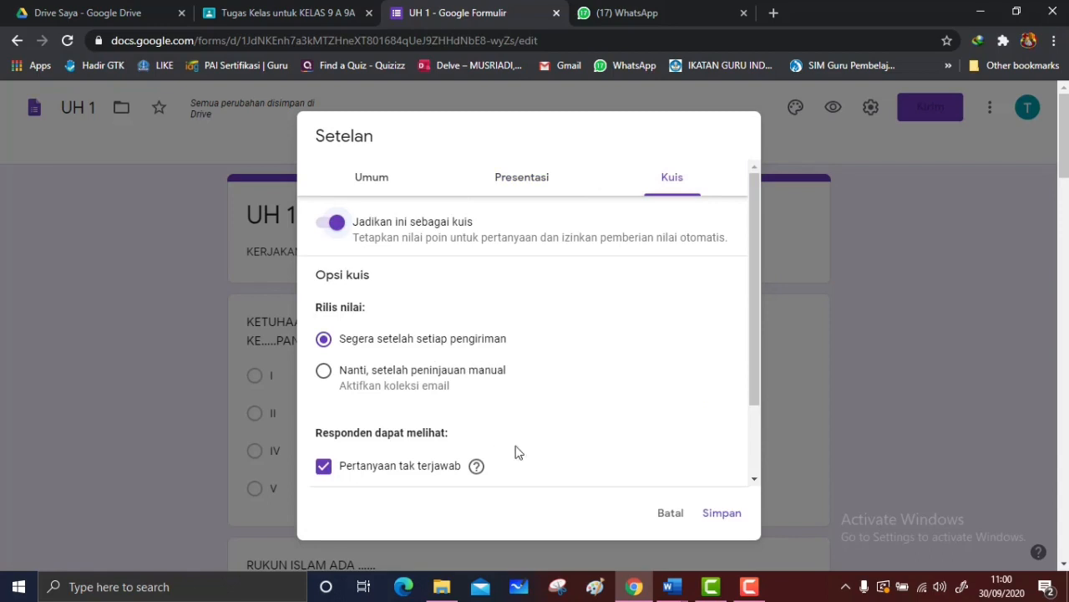
{"action": "scroll", "coordinate": [502, 439], "scroll_direction": "down", "scroll_amount": 2}
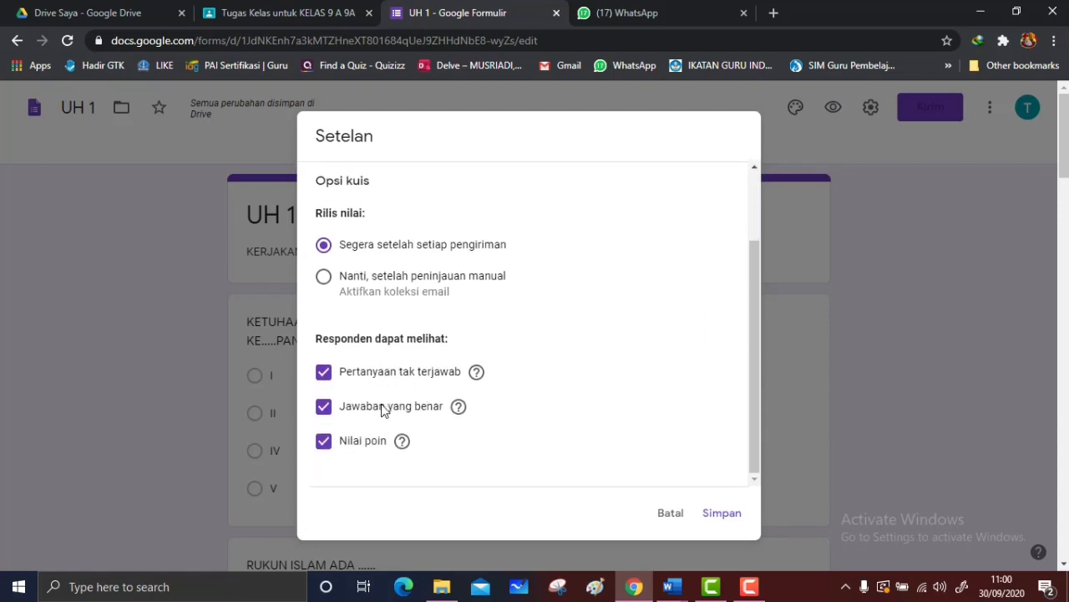
{"action": "scroll", "coordinate": [373, 441], "scroll_direction": "down", "scroll_amount": 1}
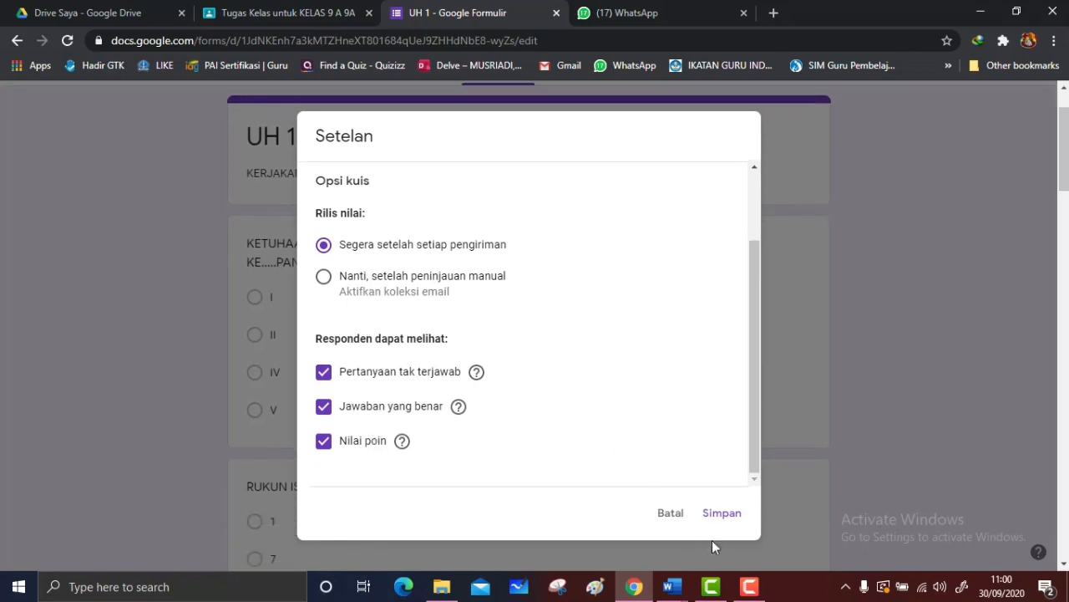
{"action": "left_click", "coordinate": [720, 516]}
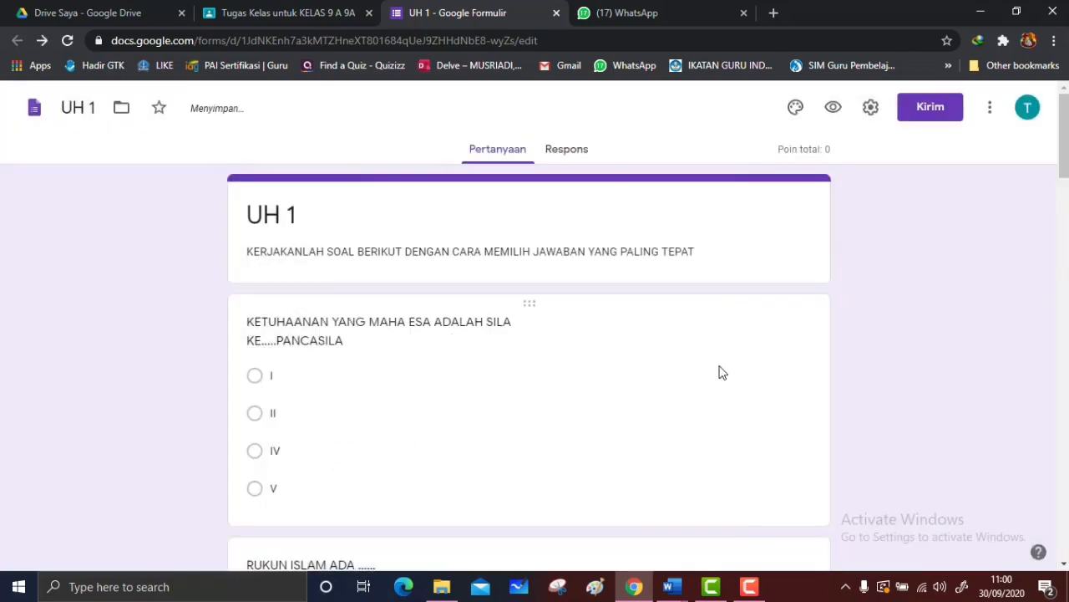
- Mark option I as the correct answer to the first question and raise its point value
{"action": "left_click", "coordinate": [442, 370]}
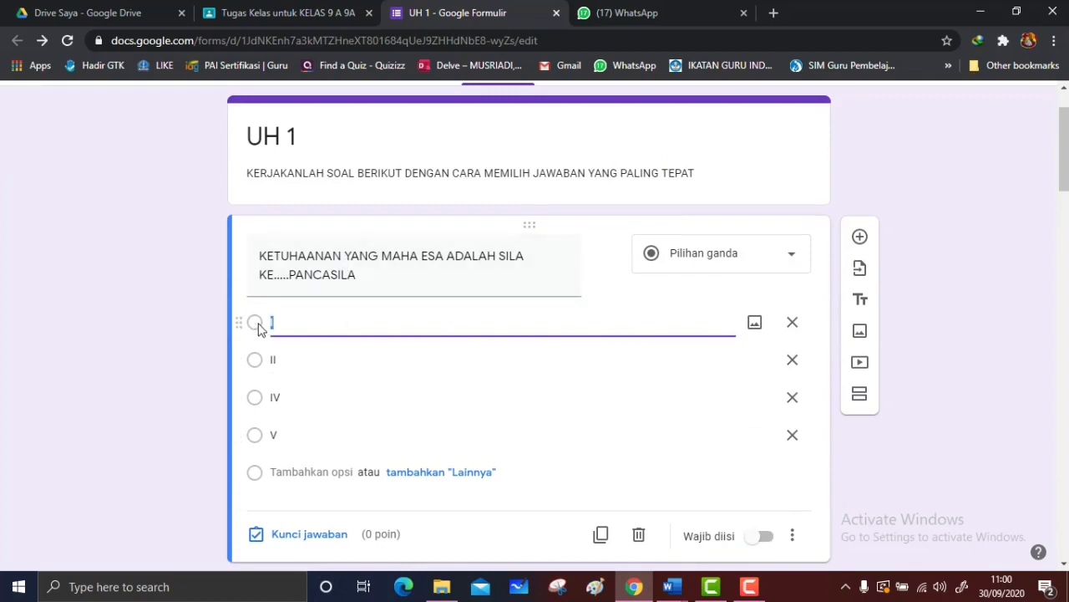
{"action": "left_click", "coordinate": [297, 536]}
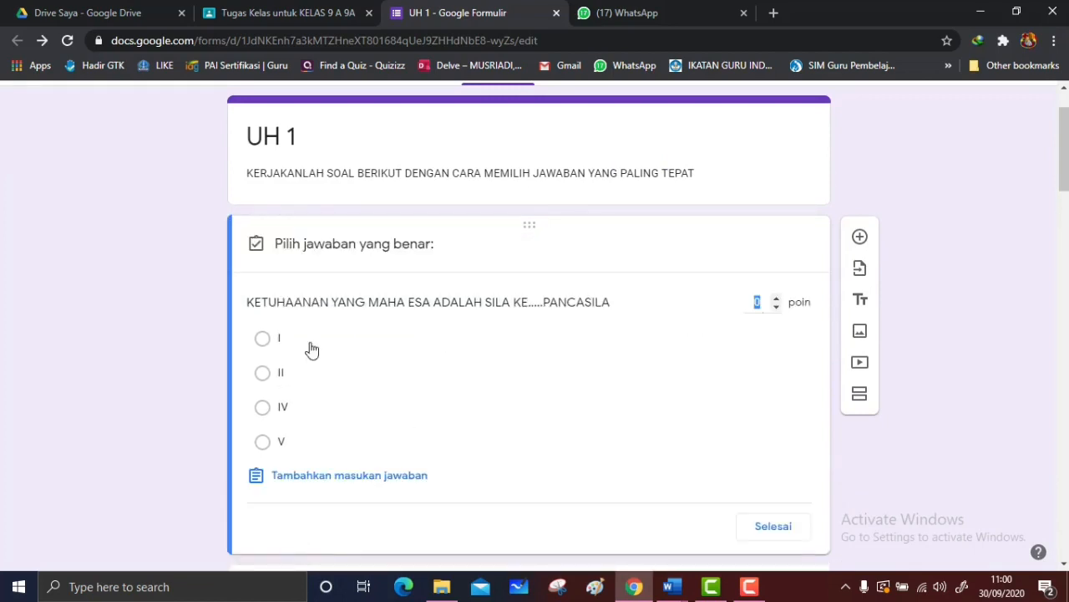
{"action": "left_click", "coordinate": [264, 340]}
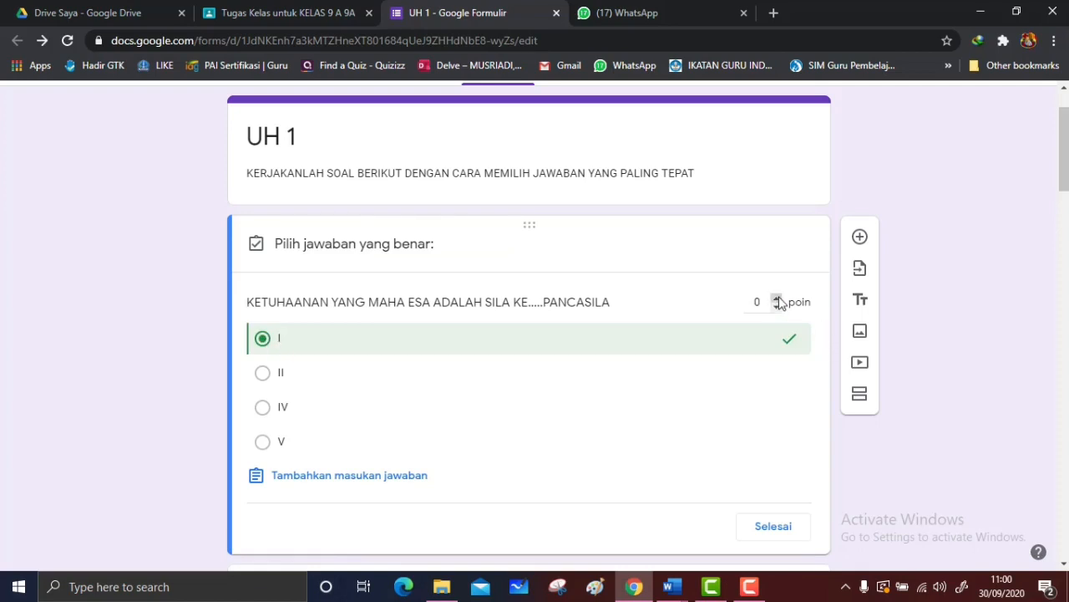
{"action": "triple_click", "coordinate": [777, 299]}
{"action": "left_click", "coordinate": [774, 528]}
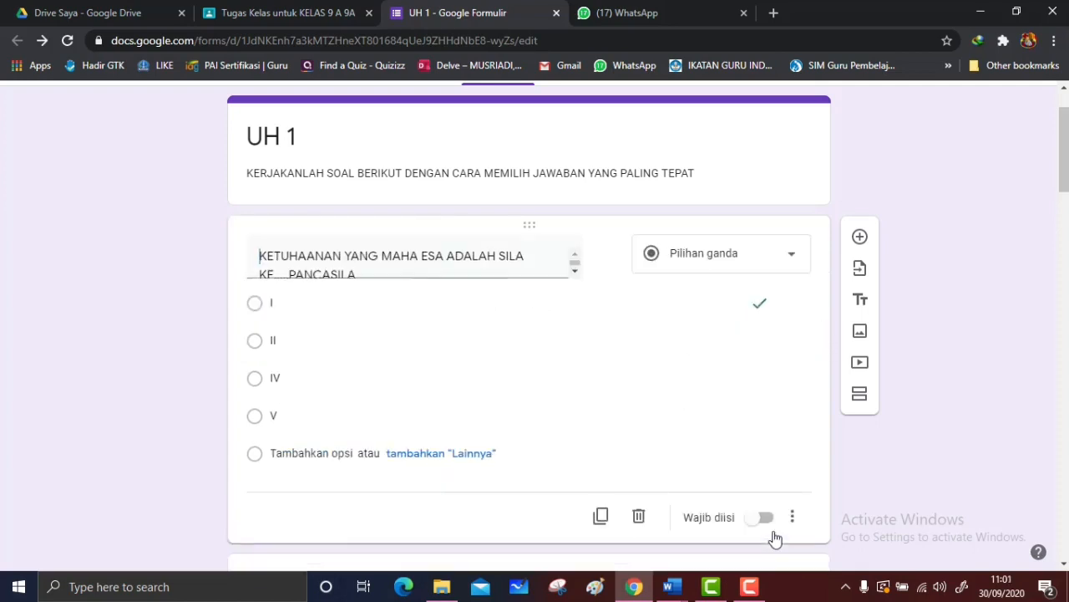
- Mark 5 as the correct answer to the "RUKUN ISLAM ADA" question and set it to 10 points
{"action": "scroll", "coordinate": [523, 406], "scroll_direction": "down", "scroll_amount": 5}
{"action": "left_click", "coordinate": [474, 381]}
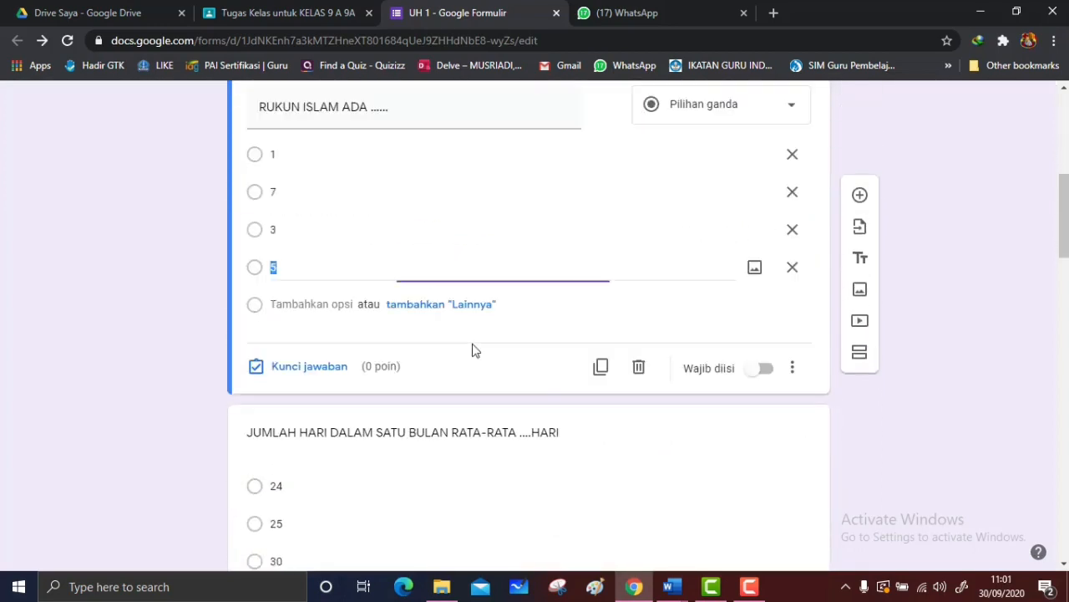
{"action": "left_click", "coordinate": [317, 376]}
{"action": "scroll", "coordinate": [411, 273], "scroll_direction": "up", "scroll_amount": 1}
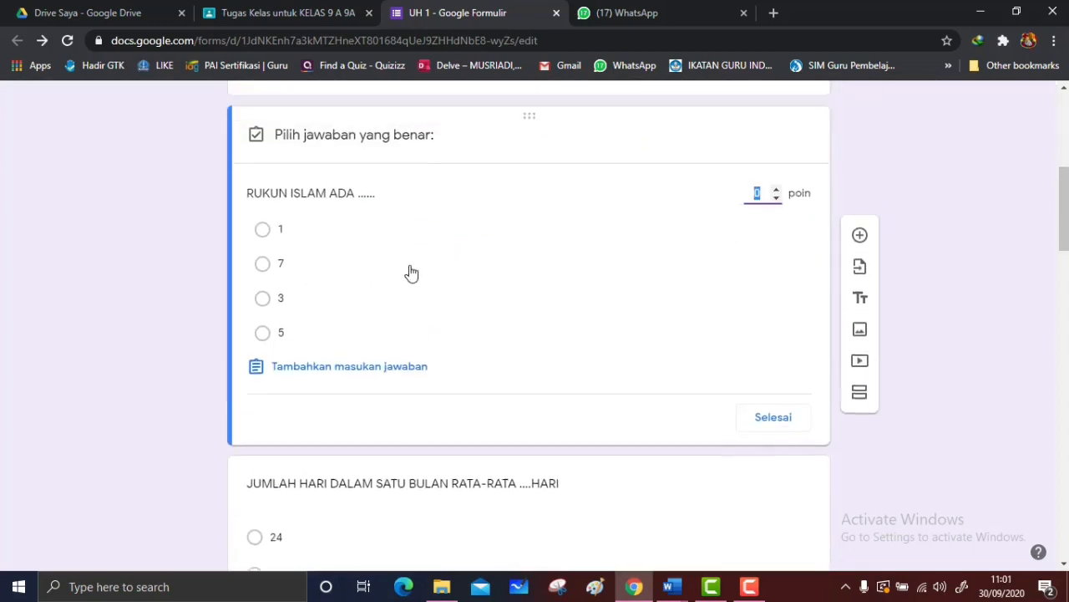
{"action": "left_click", "coordinate": [262, 374]}
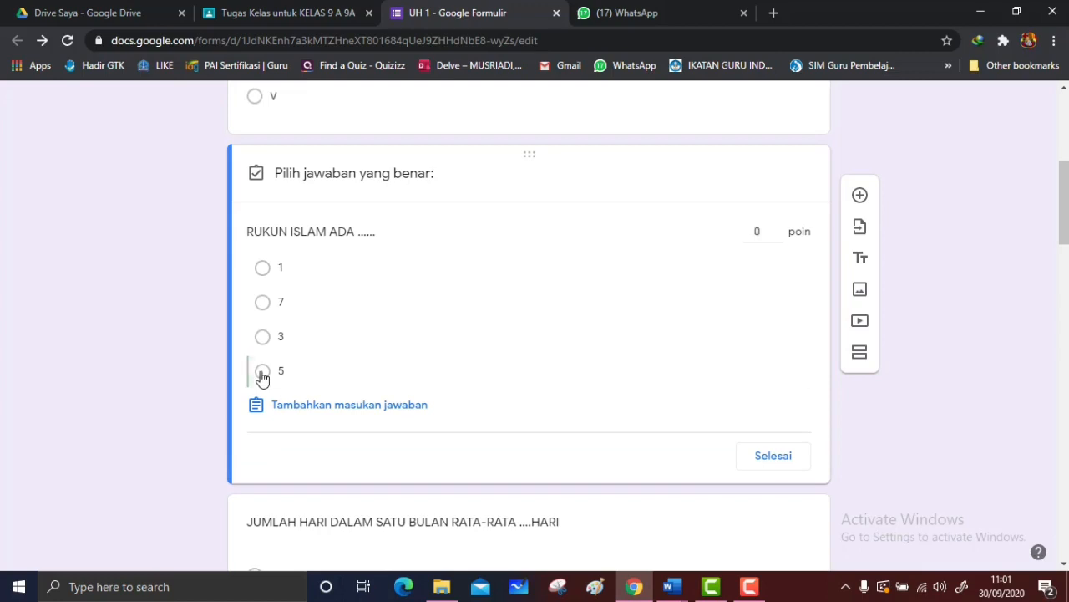
{"action": "left_click", "coordinate": [777, 228]}
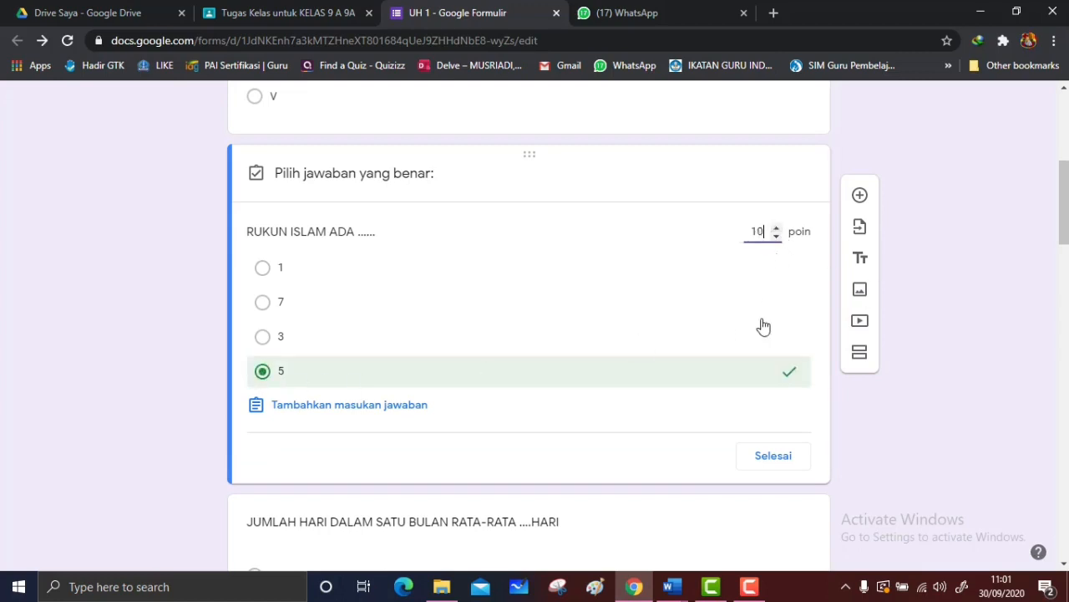
{"action": "left_click", "coordinate": [774, 456]}
- Mark 30 as the correct answer to the "JUMLAH HARI DALAM SATU BULAN" question and set it to 10 points
{"action": "scroll", "coordinate": [522, 388], "scroll_direction": "down", "scroll_amount": 3}
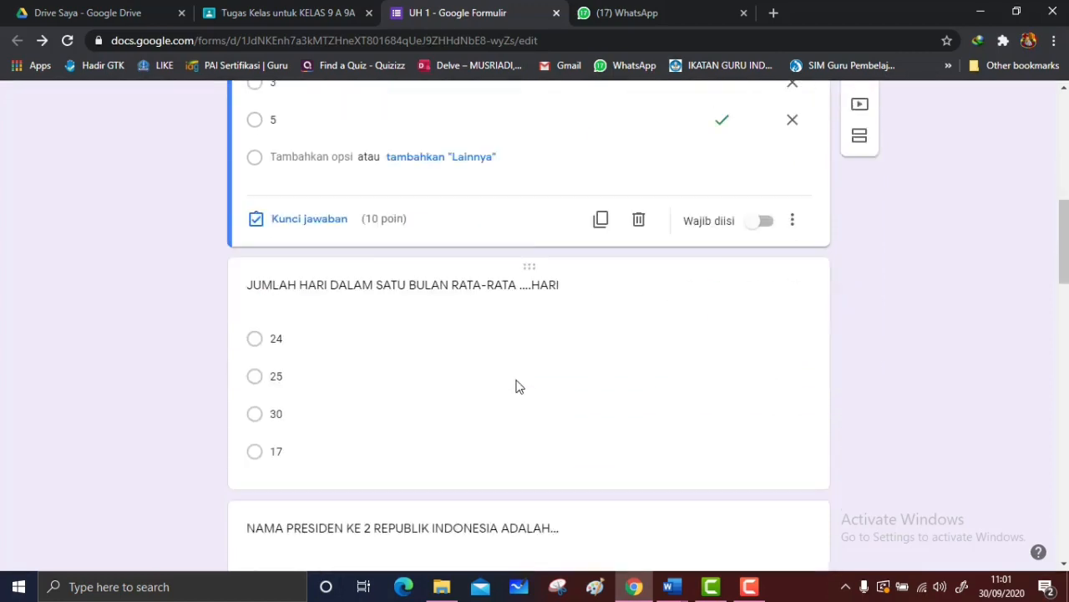
{"action": "left_click", "coordinate": [355, 361]}
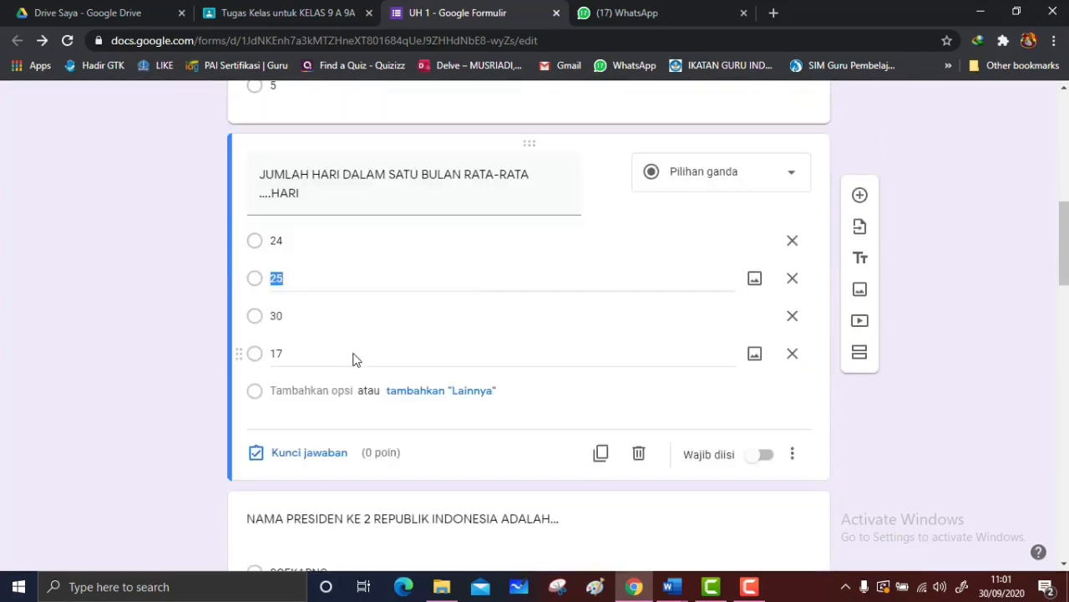
{"action": "left_click", "coordinate": [306, 458]}
{"action": "left_click", "coordinate": [263, 327]}
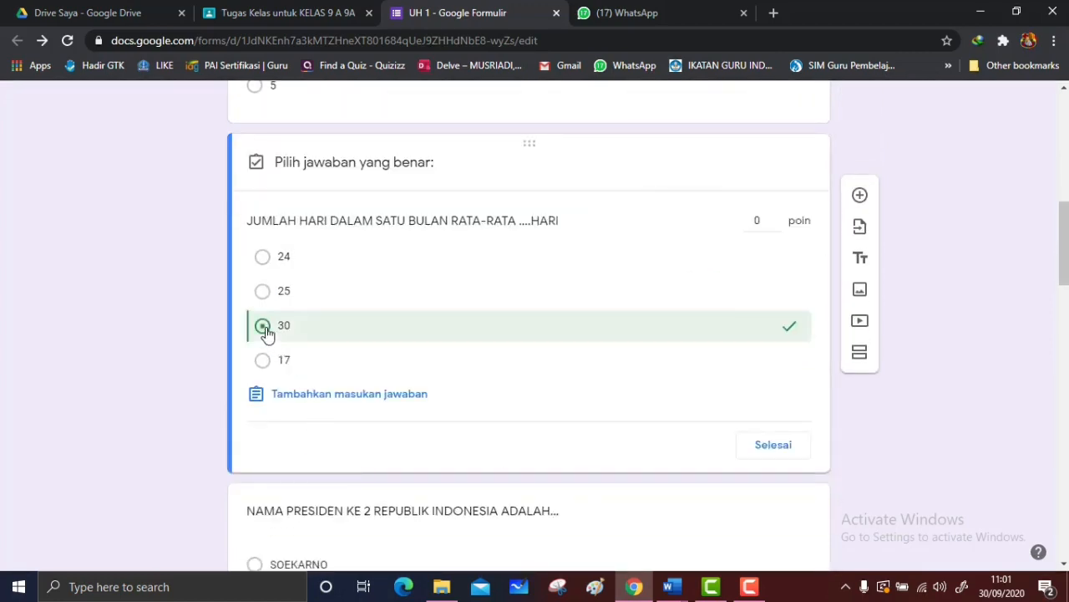
{"action": "double_click", "coordinate": [776, 217]}
{"action": "left_click", "coordinate": [774, 450]}
- Mark SOEHARTO as the correct answer to the "NAMA PRESIDEN KE 2 REPUBLIK INDONESIA" question and set it to 10 points
{"action": "scroll", "coordinate": [421, 401], "scroll_direction": "down", "scroll_amount": 3}
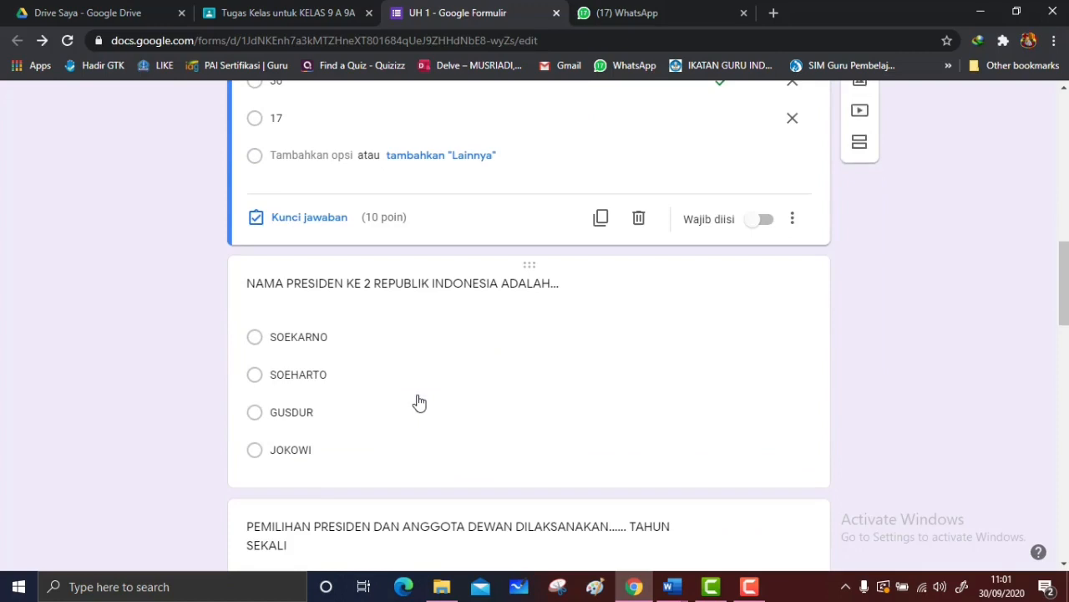
{"action": "left_click", "coordinate": [310, 403]}
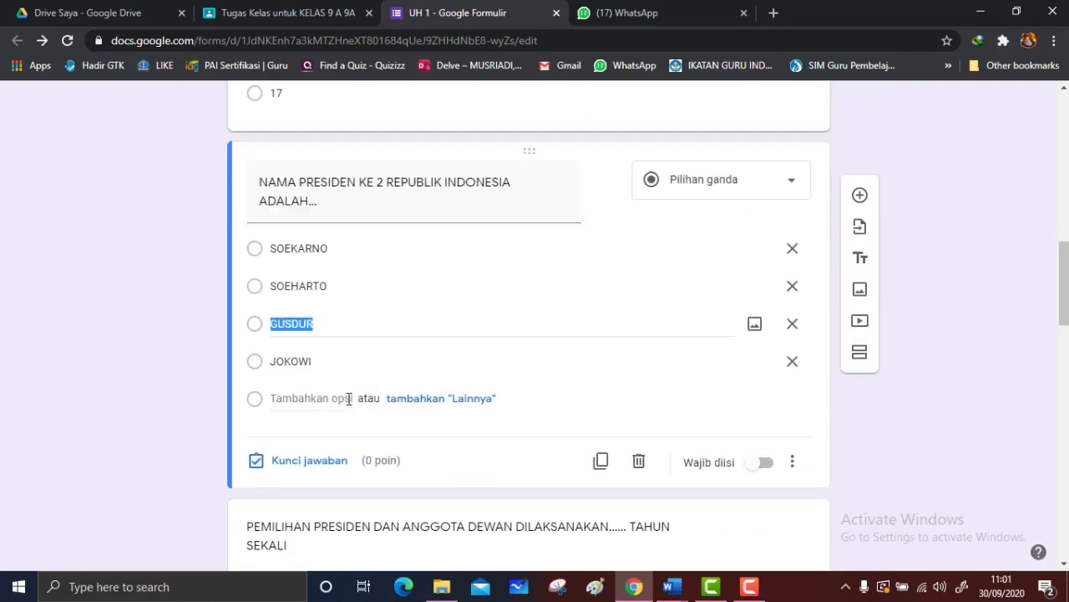
{"action": "left_click", "coordinate": [291, 461]}
{"action": "left_click", "coordinate": [275, 302]}
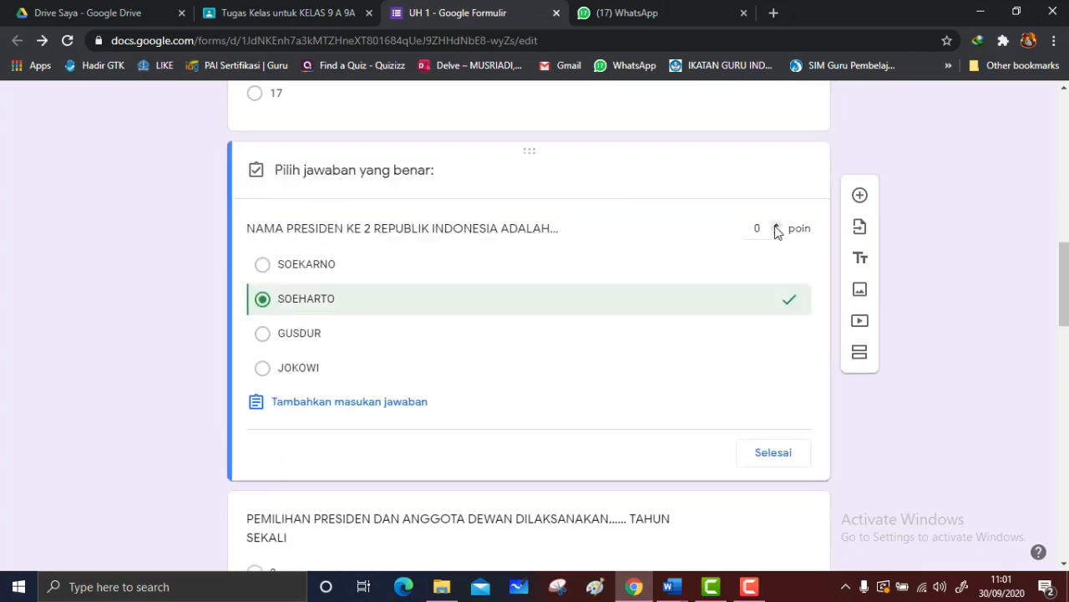
{"action": "left_click", "coordinate": [776, 224]}
{"action": "triple_click", "coordinate": [776, 226]}
{"action": "left_click", "coordinate": [777, 224]}
{"action": "double_click", "coordinate": [776, 223]}
{"action": "left_click", "coordinate": [772, 469]}
- Mark 5 as the correct answer to the "PEMILIHAN PRESIDEN DAN ANGGOTA DEWAN" question and set it to 10 points
{"action": "scroll", "coordinate": [490, 418], "scroll_direction": "down", "scroll_amount": 3}
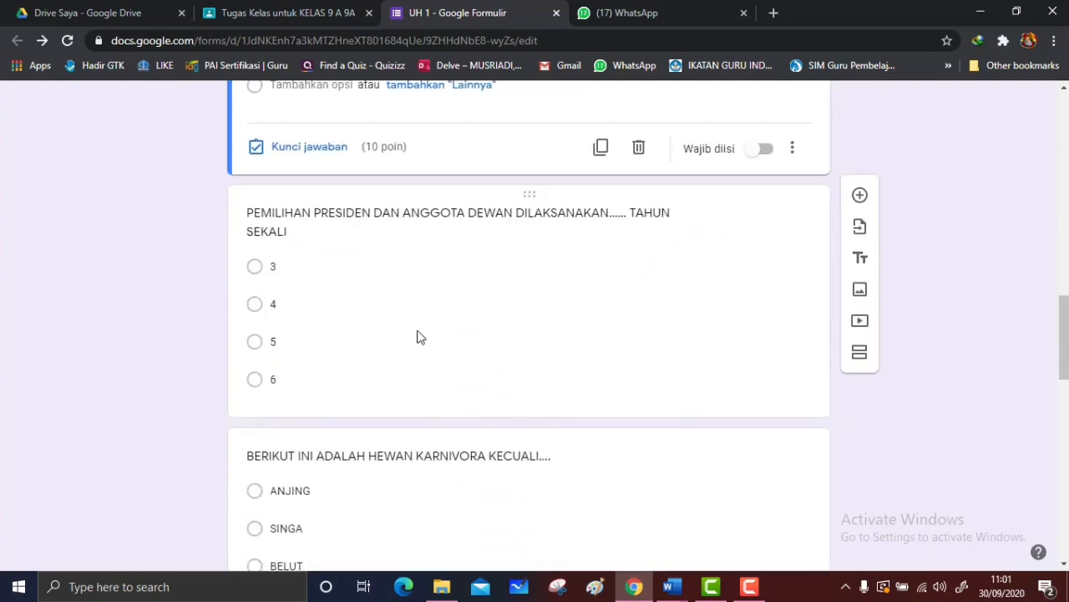
{"action": "left_click", "coordinate": [420, 337]}
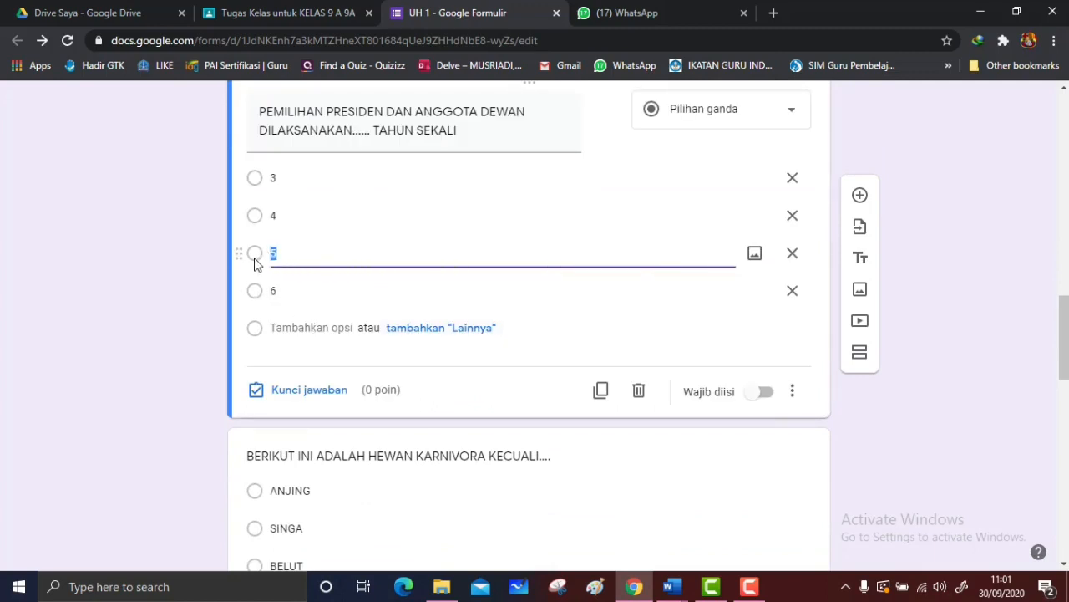
{"action": "left_click", "coordinate": [282, 389]}
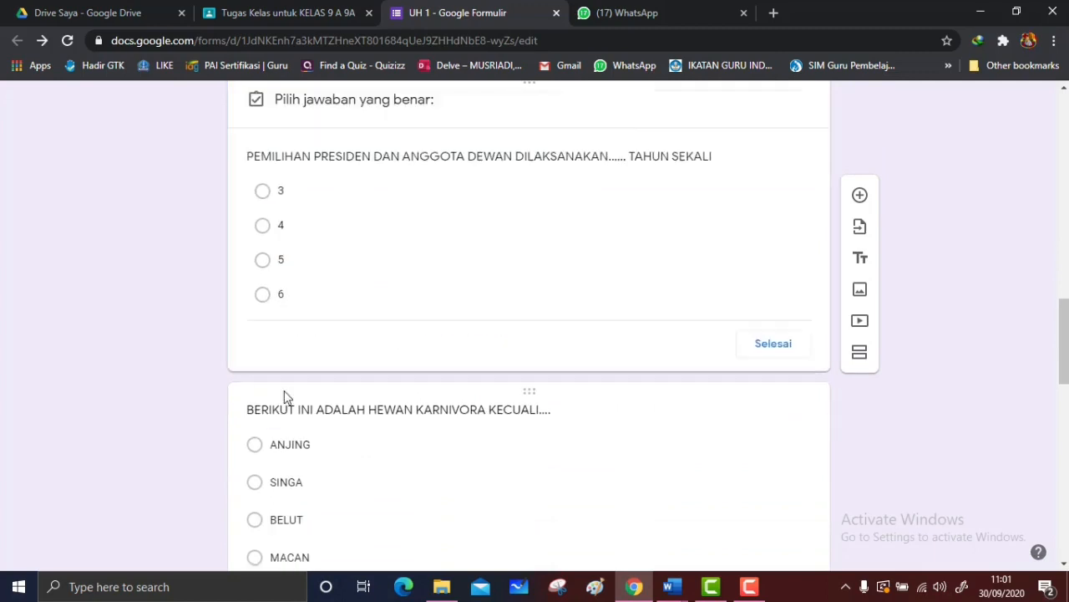
{"action": "left_click", "coordinate": [263, 266]}
{"action": "double_click", "coordinate": [776, 155]}
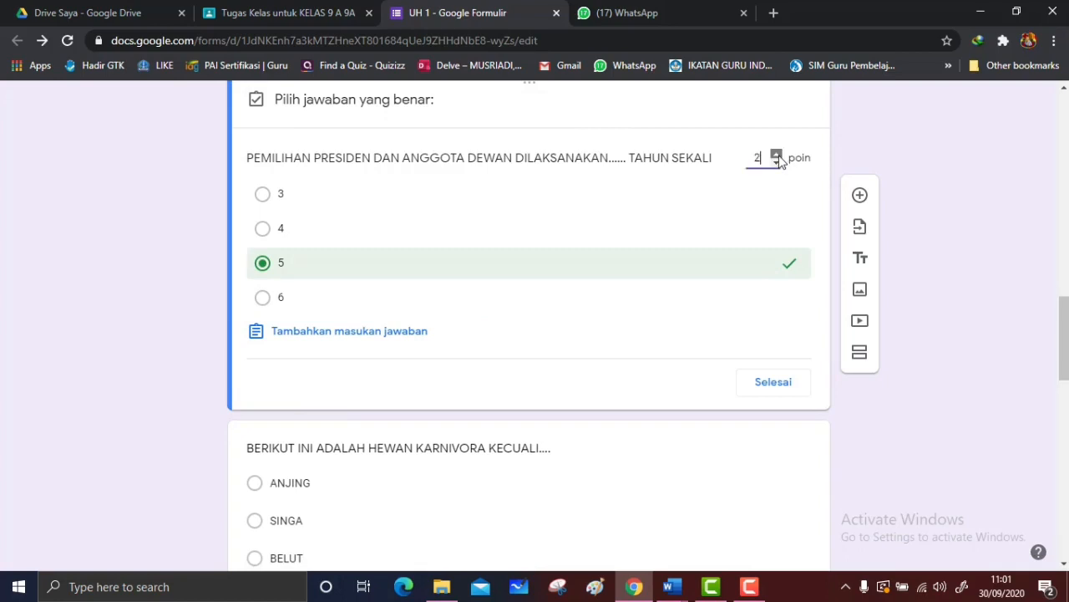
{"action": "left_click", "coordinate": [774, 384]}
- Mark BELUT as the correct answer to the "HEWAN KARNIVORA KECUALI" question and set it to 10 points
{"action": "scroll", "coordinate": [436, 451], "scroll_direction": "down", "scroll_amount": 3}
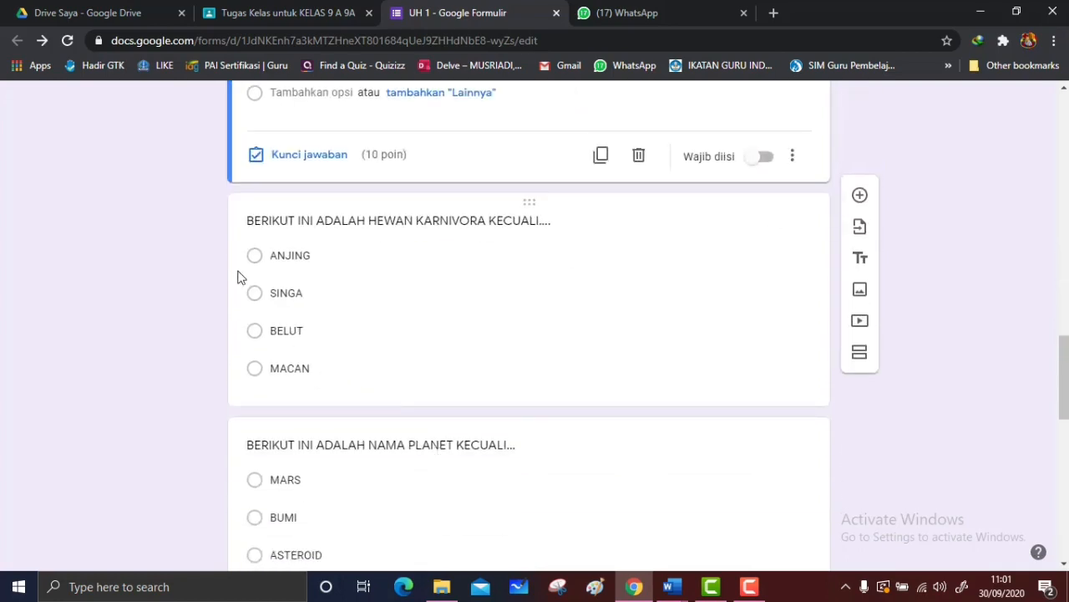
{"action": "left_click", "coordinate": [355, 324]}
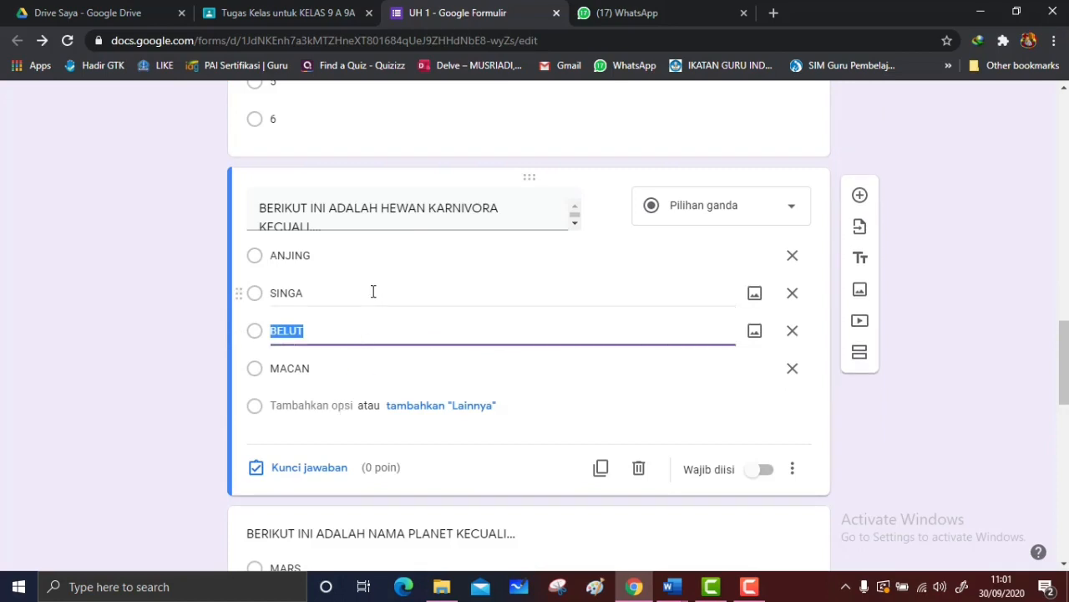
{"action": "left_click", "coordinate": [281, 470]}
{"action": "left_click", "coordinate": [263, 359]}
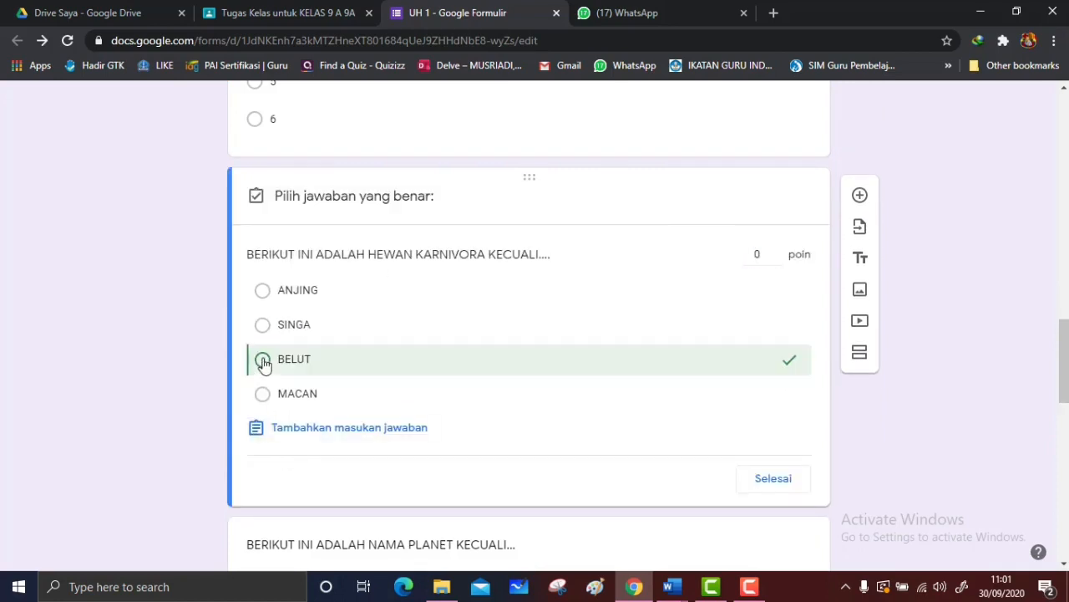
{"action": "left_click", "coordinate": [776, 250]}
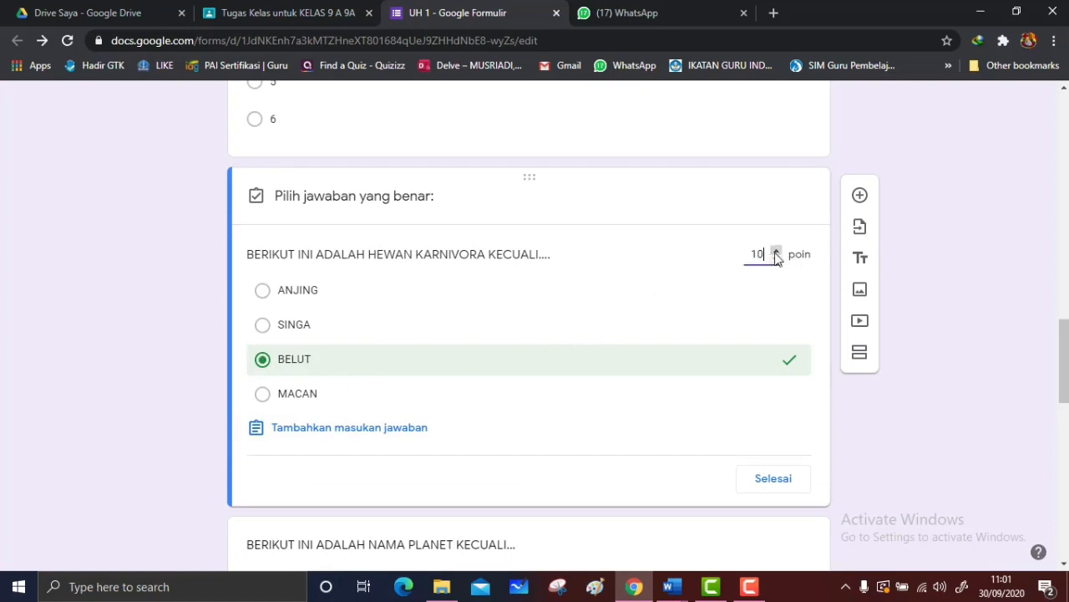
{"action": "left_click", "coordinate": [770, 483]}
- Mark ASTEROID as the correct answer to the "NAMA PLANET KECUALI" question and set it to 10 points
{"action": "scroll", "coordinate": [412, 404], "scroll_direction": "down", "scroll_amount": 2}
{"action": "left_click", "coordinate": [418, 457]}
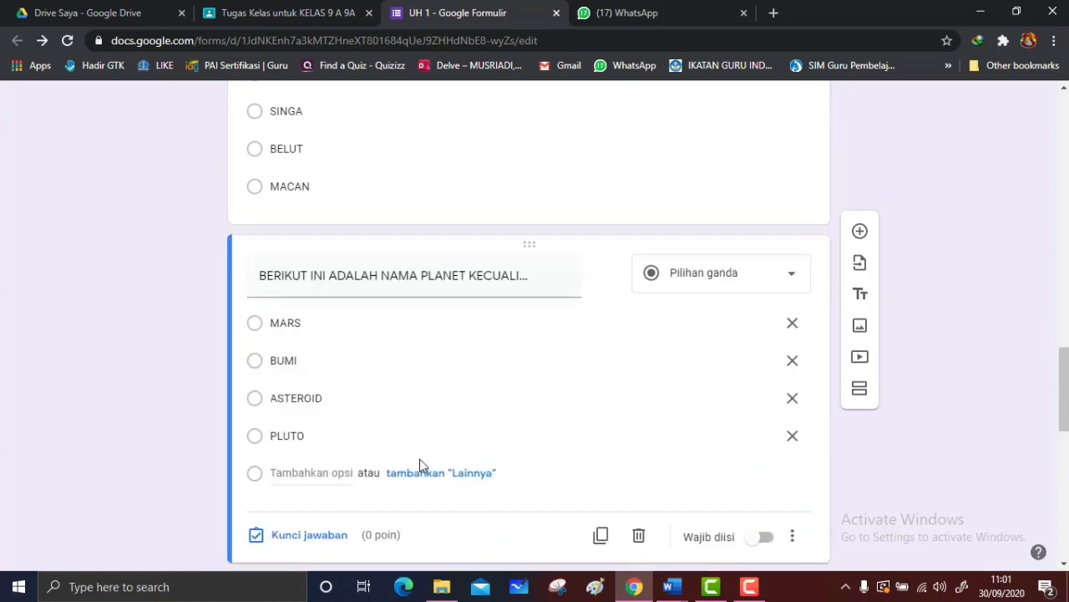
{"action": "left_click", "coordinate": [288, 539]}
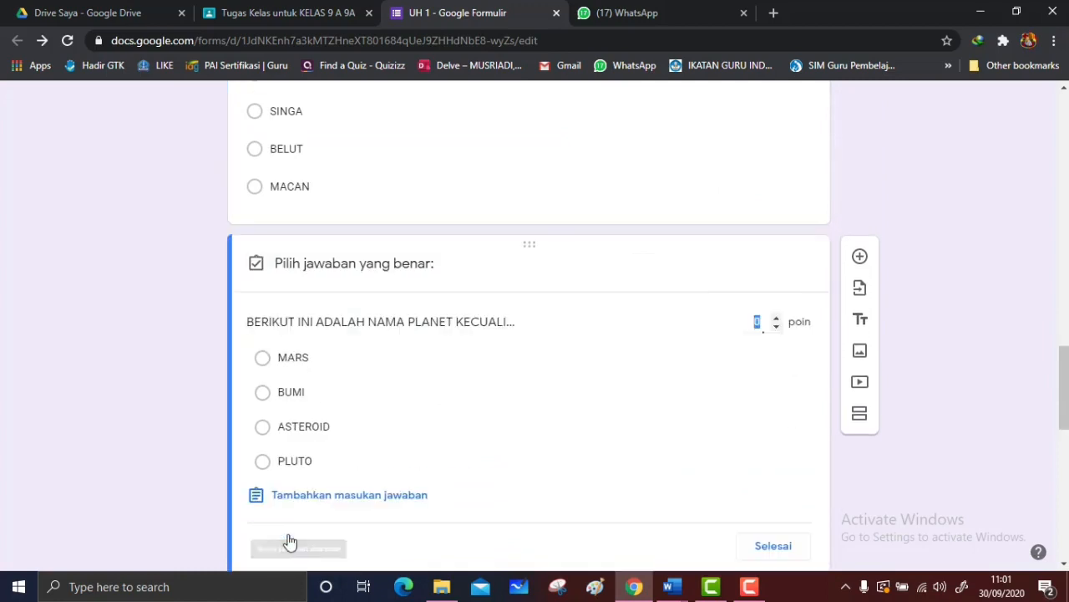
{"action": "left_click", "coordinate": [266, 428]}
{"action": "left_click", "coordinate": [776, 321]}
{"action": "left_click", "coordinate": [776, 321]}
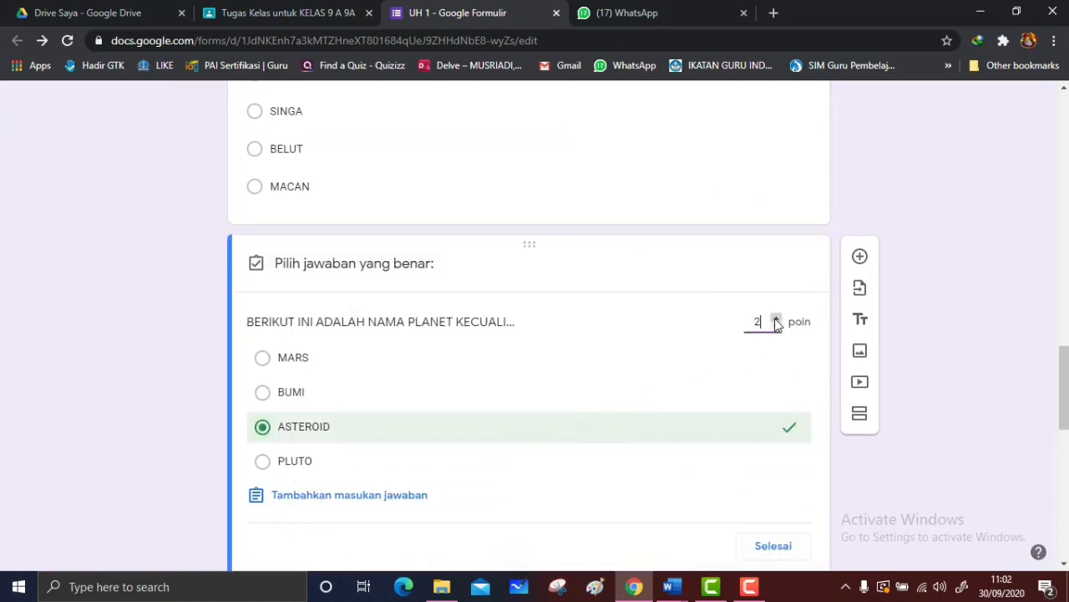
{"action": "left_click", "coordinate": [776, 321]}
{"action": "left_click", "coordinate": [772, 548]}
- Mark 125 as the correct answer to the "25 X 5" question and set it to 10 points
{"action": "scroll", "coordinate": [487, 435], "scroll_direction": "down", "scroll_amount": 2}
{"action": "scroll", "coordinate": [487, 435], "scroll_direction": "down", "scroll_amount": 2}
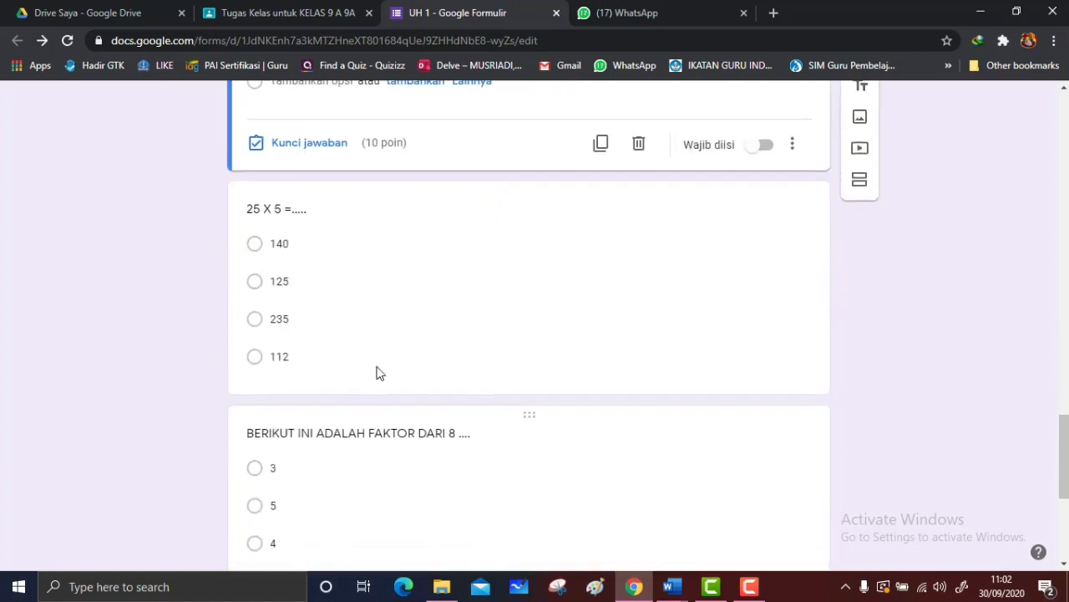
{"action": "left_click", "coordinate": [344, 368]}
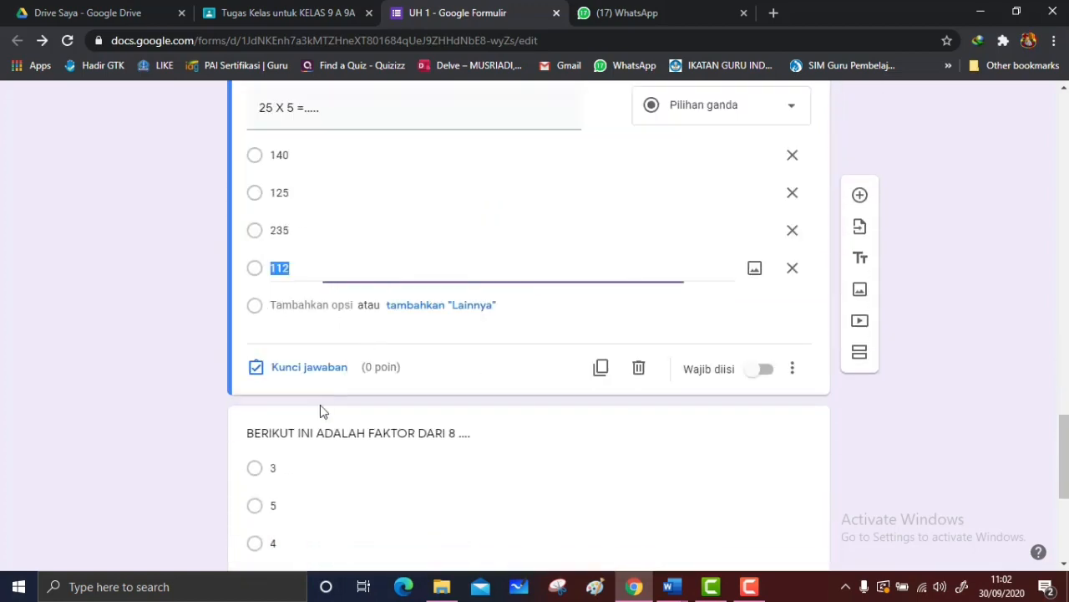
{"action": "left_click", "coordinate": [303, 372]}
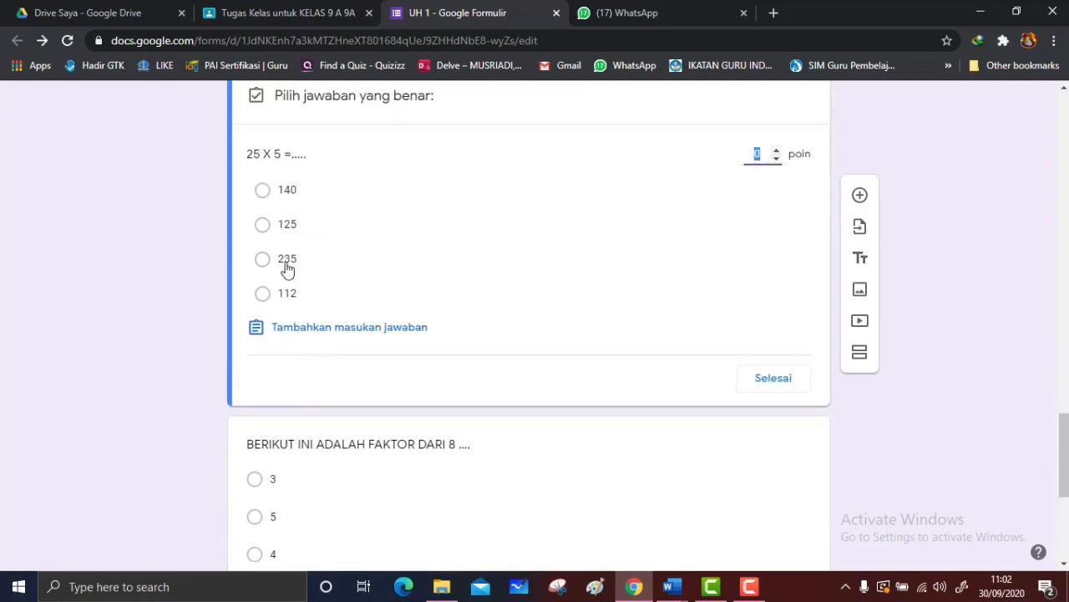
{"action": "left_click", "coordinate": [264, 225]}
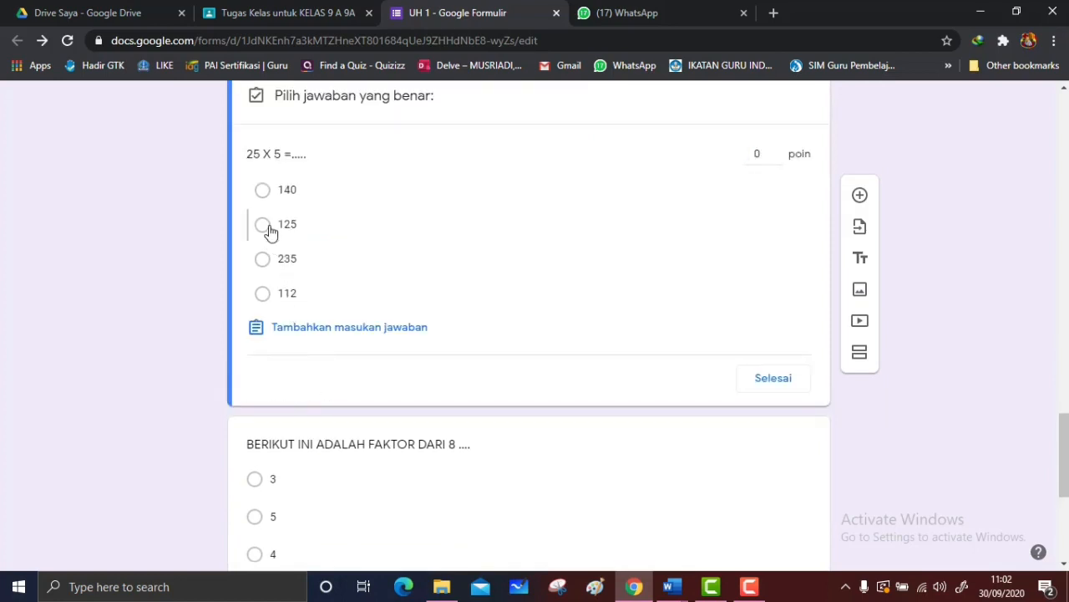
{"action": "left_click", "coordinate": [776, 150]}
{"action": "left_click", "coordinate": [777, 149]}
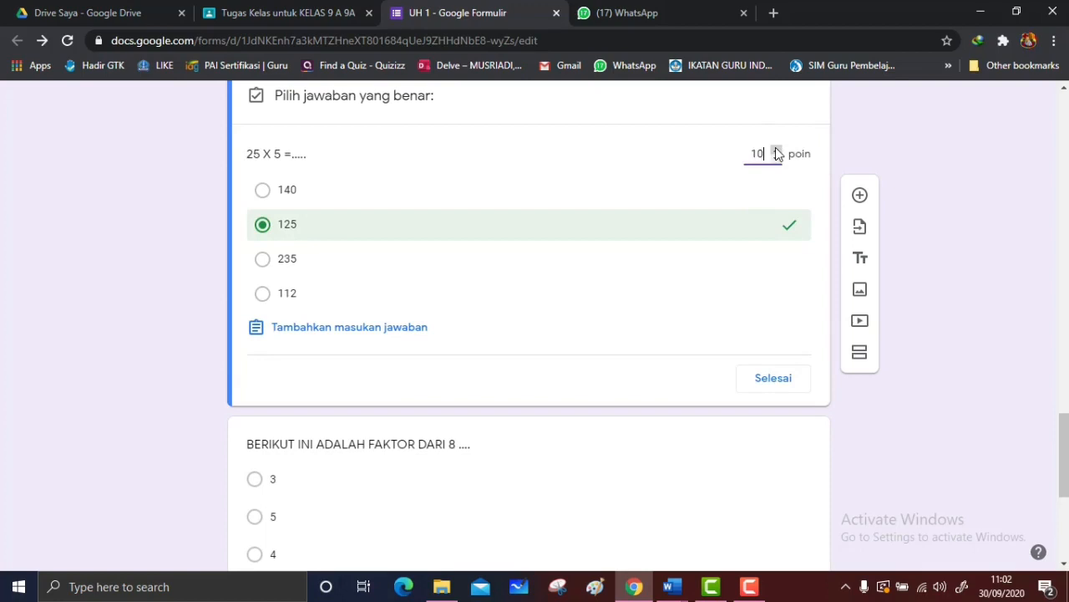
{"action": "left_click", "coordinate": [772, 379]}
- Mark 4 as the correct answer to the "FAKTOR DARI 8" question and set it to 10 points
{"action": "scroll", "coordinate": [341, 331], "scroll_direction": "down", "scroll_amount": 2}
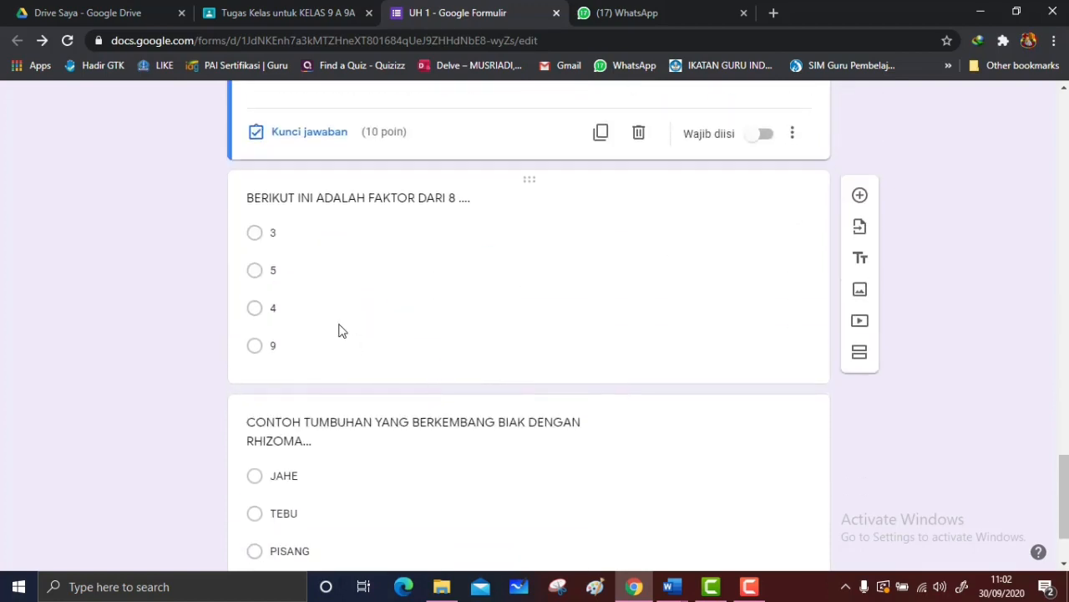
{"action": "left_click", "coordinate": [338, 330]}
{"action": "left_click", "coordinate": [286, 453]}
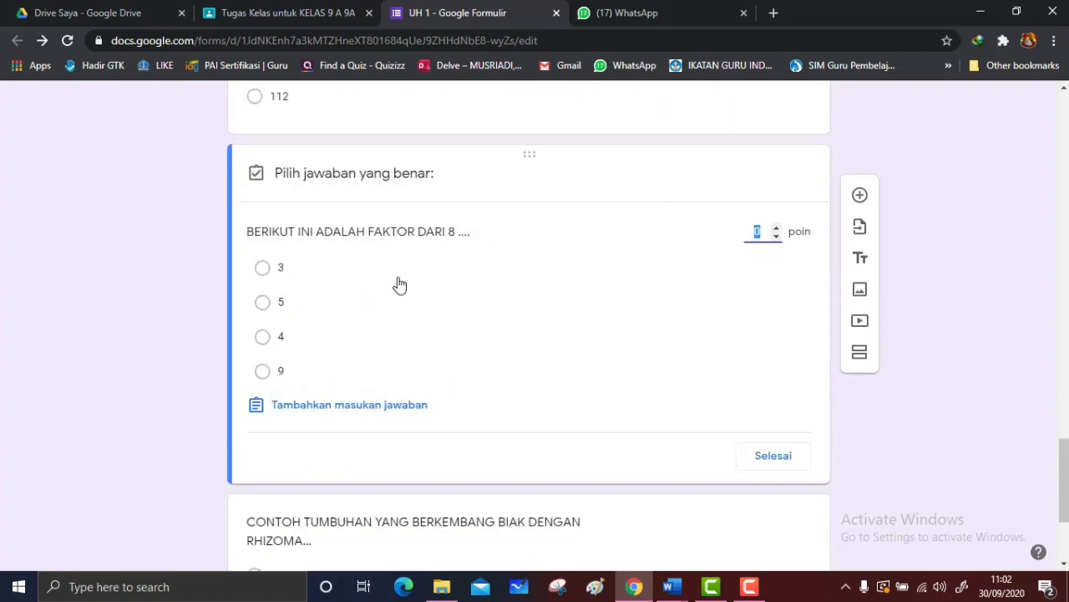
{"action": "left_click", "coordinate": [263, 336]}
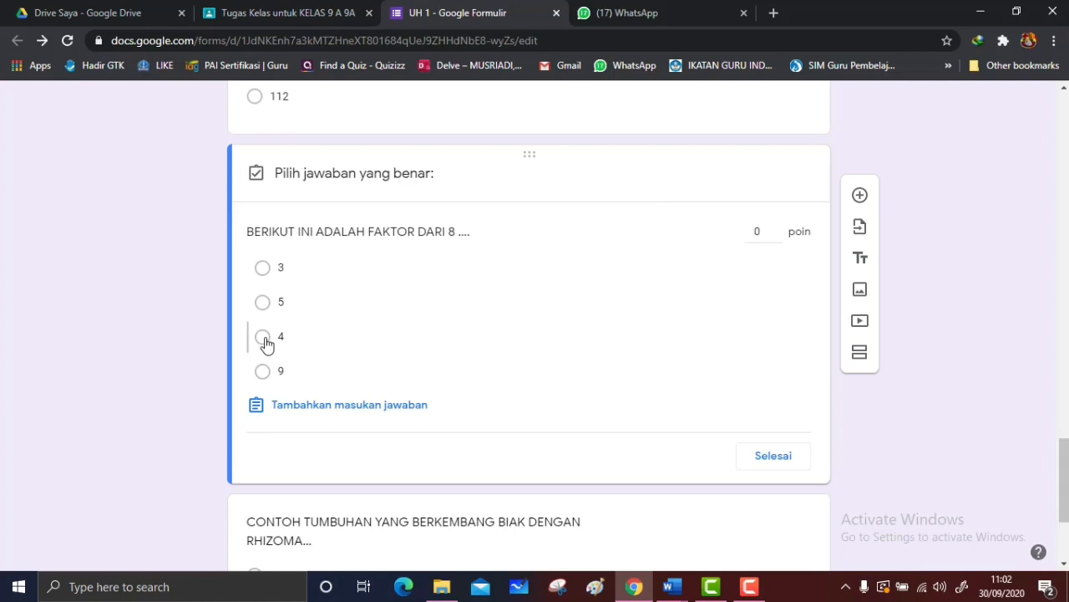
{"action": "left_click", "coordinate": [777, 233]}
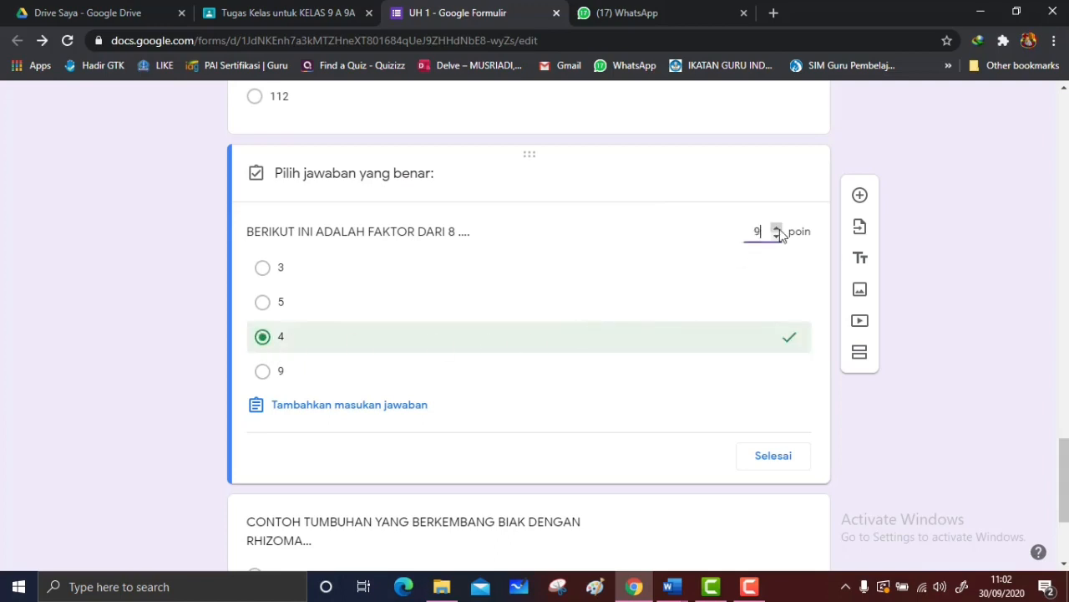
{"action": "left_click", "coordinate": [776, 229]}
{"action": "left_click", "coordinate": [773, 455]}
- Mark JAHE as the correct answer to the "CONTOH TUMBUHAN YANG BERKEMBANG BIAK DENGAN RHIZOMA" question and set it to 10 points
{"action": "scroll", "coordinate": [364, 443], "scroll_direction": "down", "scroll_amount": 1}
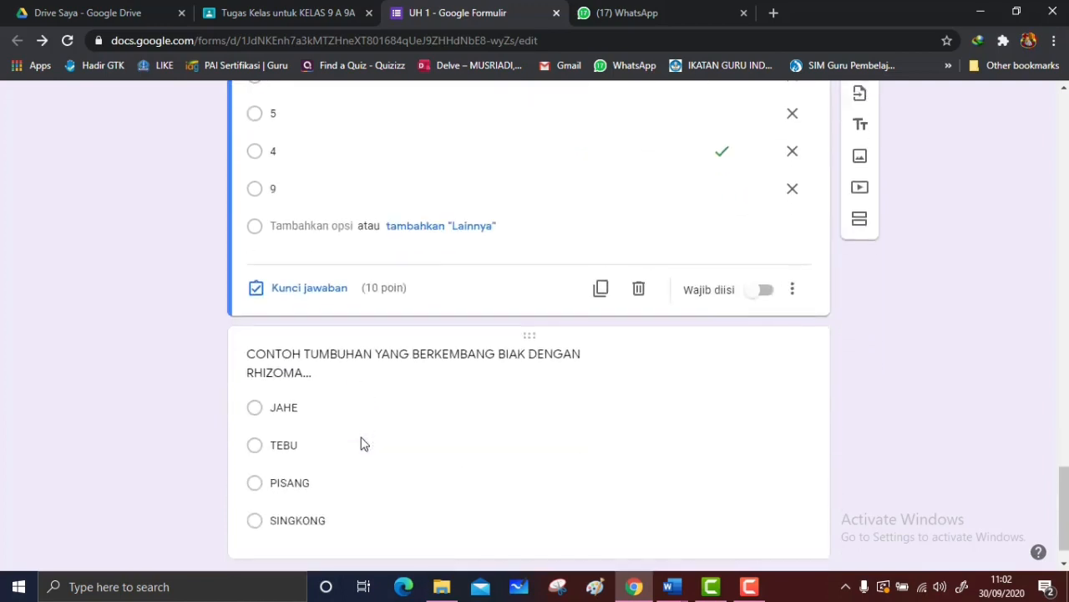
{"action": "left_click", "coordinate": [325, 404]}
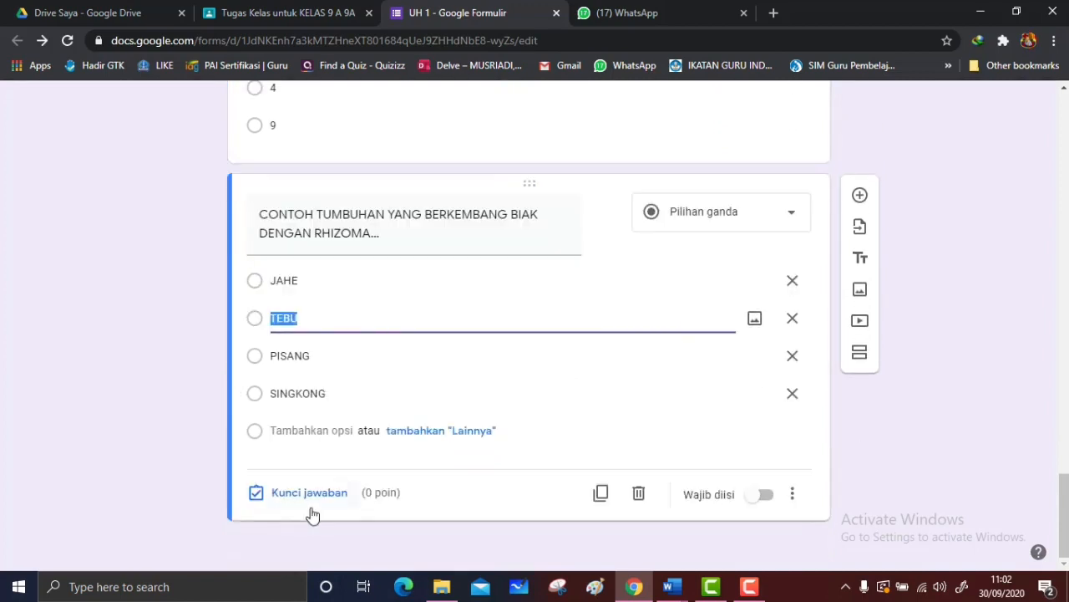
{"action": "left_click", "coordinate": [310, 496]}
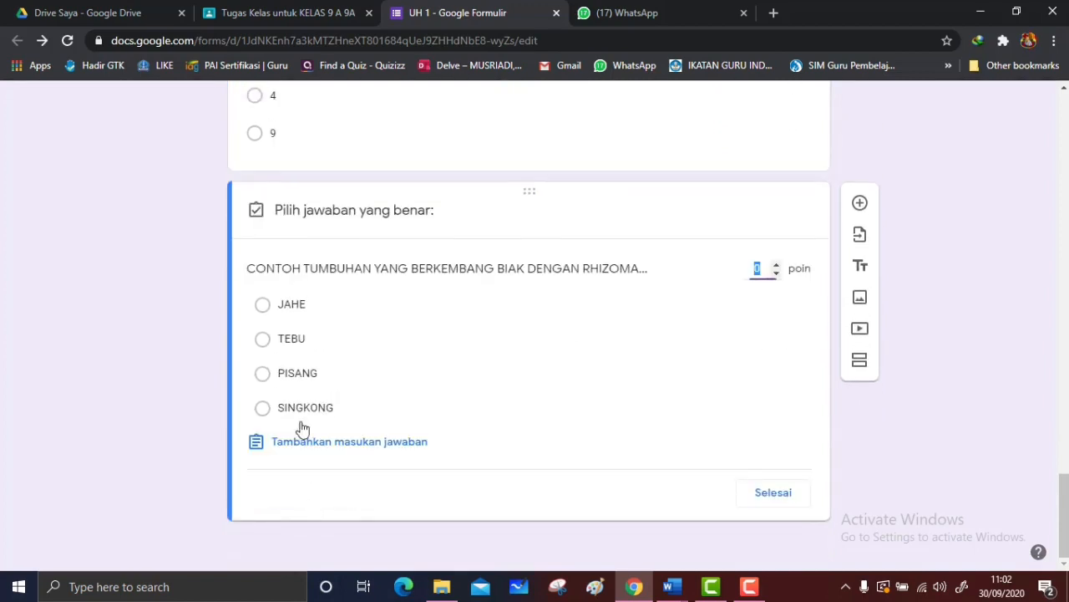
{"action": "left_click", "coordinate": [270, 307]}
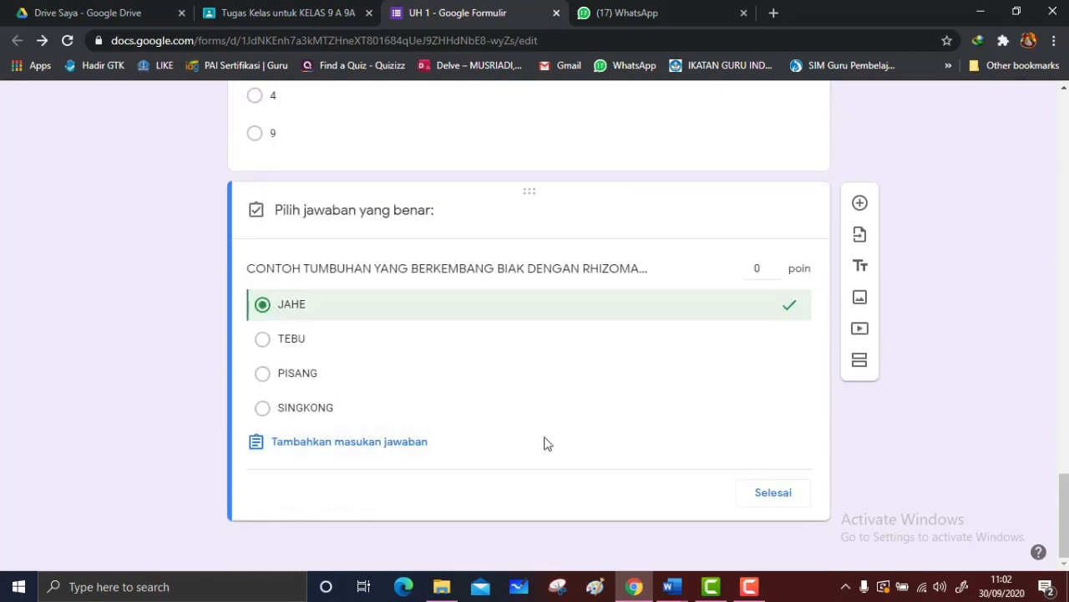
{"action": "left_click", "coordinate": [776, 266]}
{"action": "left_click", "coordinate": [776, 266]}
{"action": "left_click", "coordinate": [775, 502]}
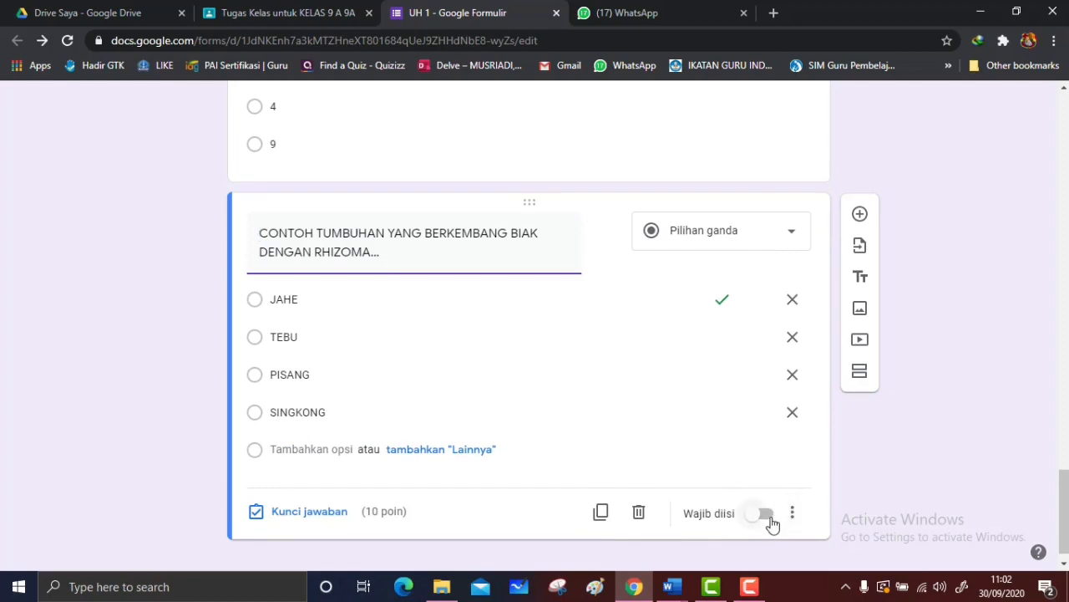
- Generate the shortened share link for the UH 1 form and copy it
{"action": "scroll", "coordinate": [516, 469], "scroll_direction": "up", "scroll_amount": 15}
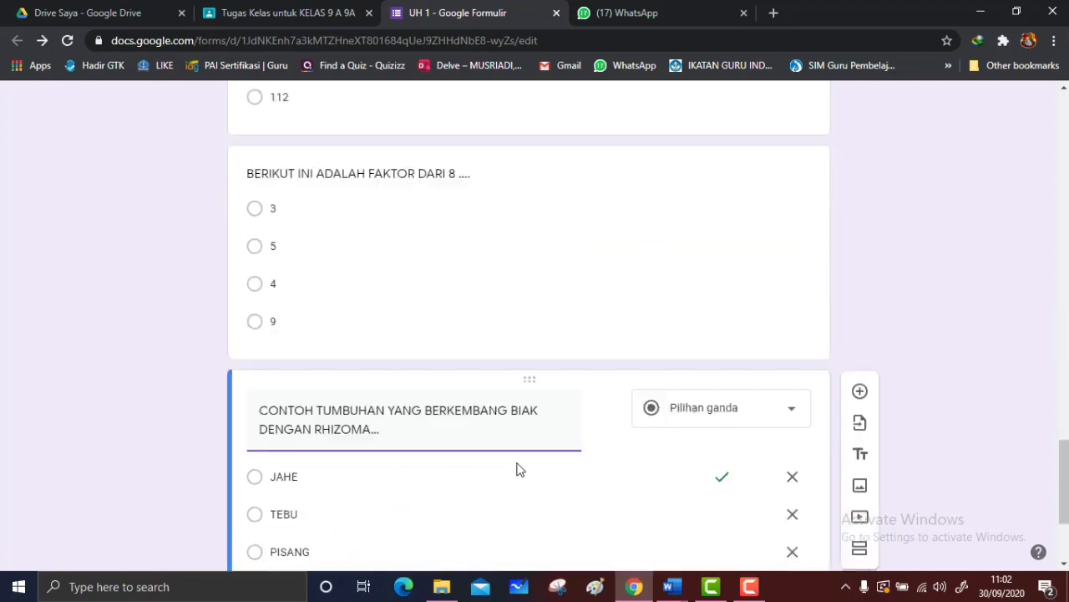
{"action": "scroll", "coordinate": [518, 465], "scroll_direction": "up", "scroll_amount": 10}
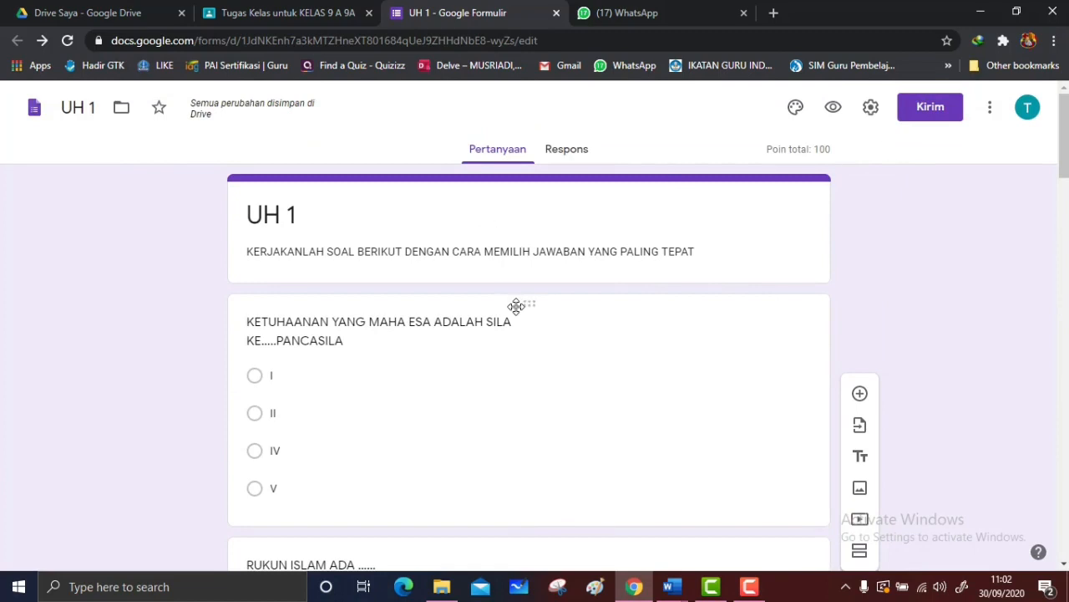
{"action": "left_click", "coordinate": [928, 121]}
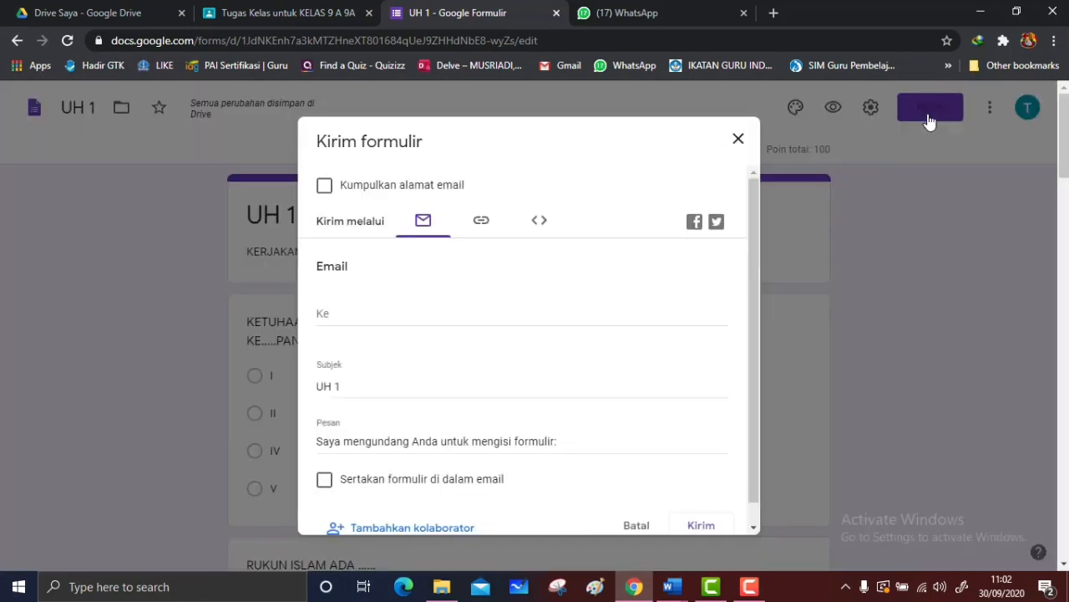
{"action": "left_click", "coordinate": [481, 221]}
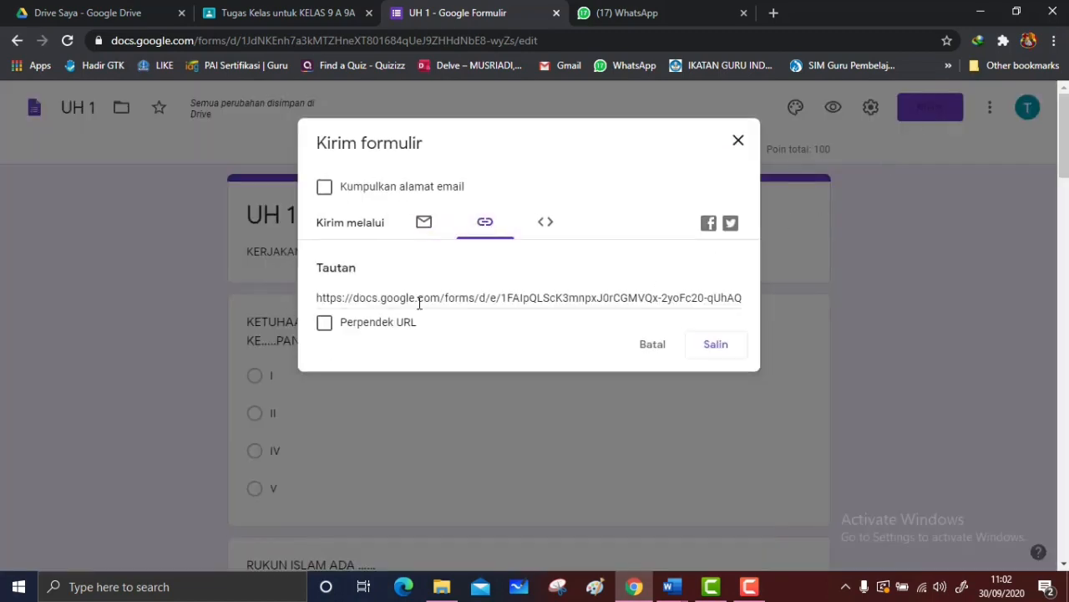
{"action": "left_click", "coordinate": [325, 323]}
{"action": "key", "text": "ctrl+c"}
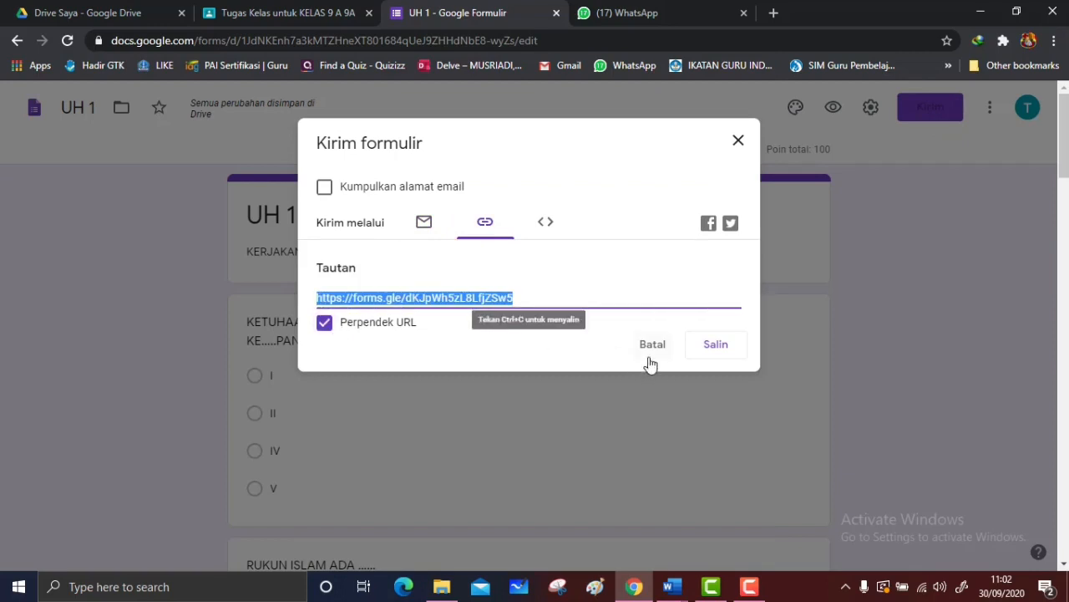
{"action": "left_click", "coordinate": [730, 346]}
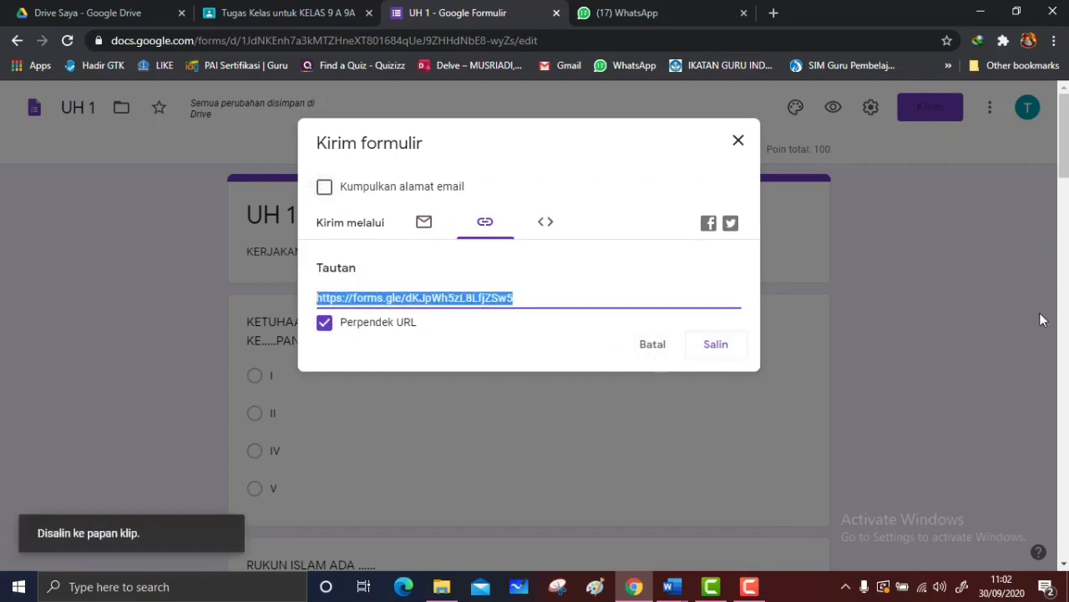
{"action": "left_click", "coordinate": [739, 140]}
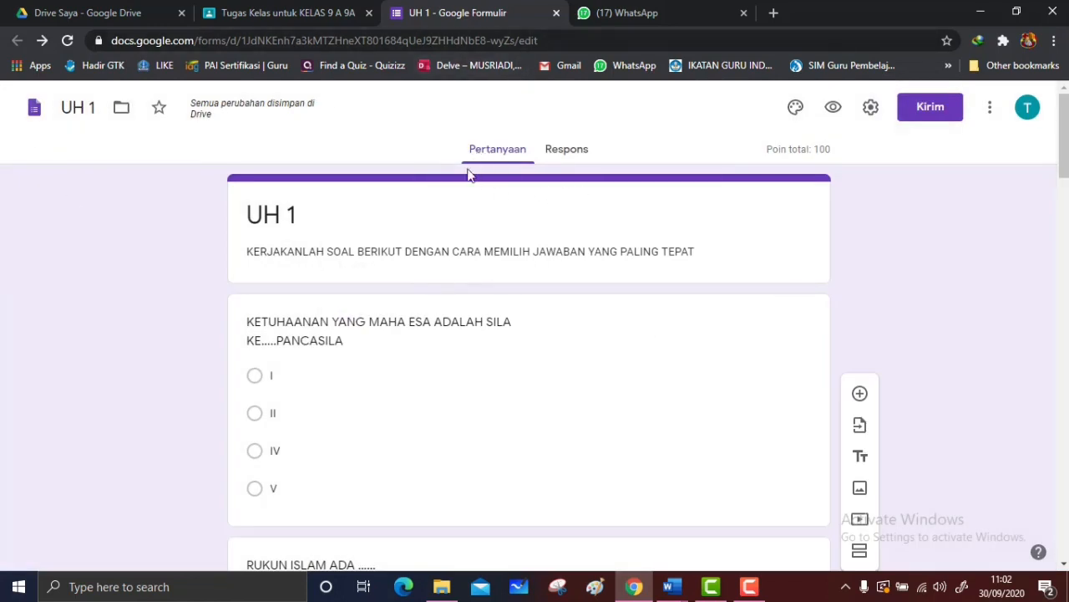
- In the Classroom assignment, attach the copied form link and remove the "Formulir tanpa judul" attachment
{"action": "left_click", "coordinate": [329, 18]}
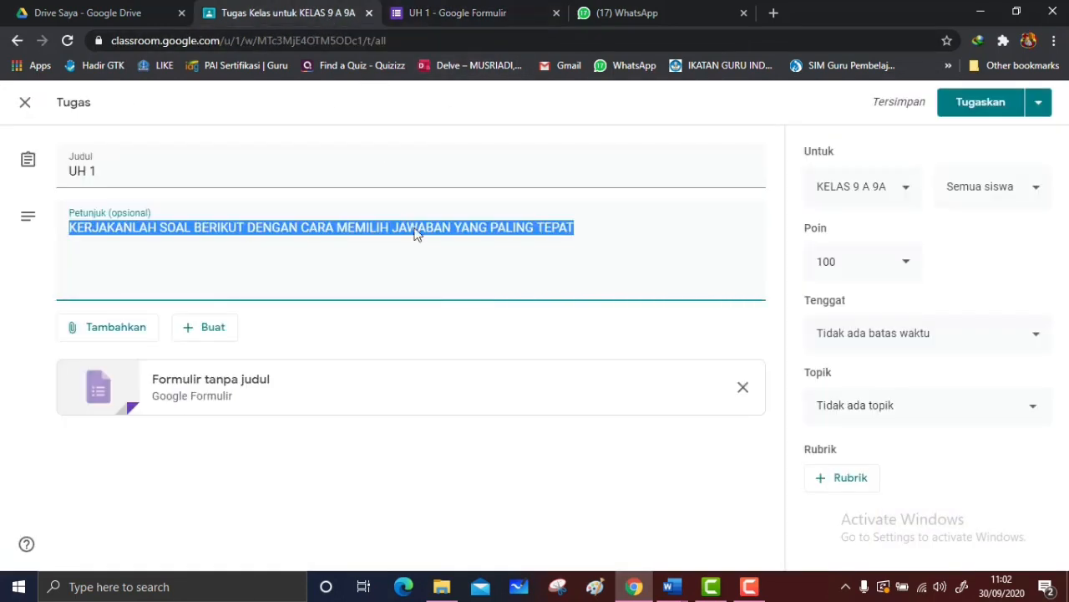
{"action": "left_click", "coordinate": [118, 332]}
{"action": "left_click", "coordinate": [110, 386]}
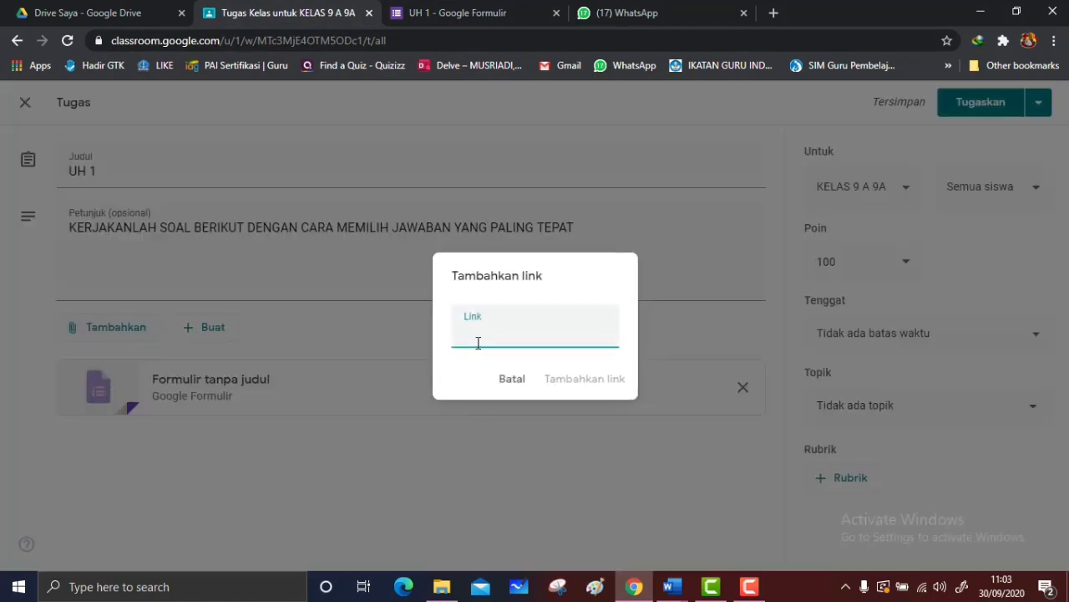
{"action": "key", "text": "ctrl+v"}
{"action": "left_click", "coordinate": [568, 383]}
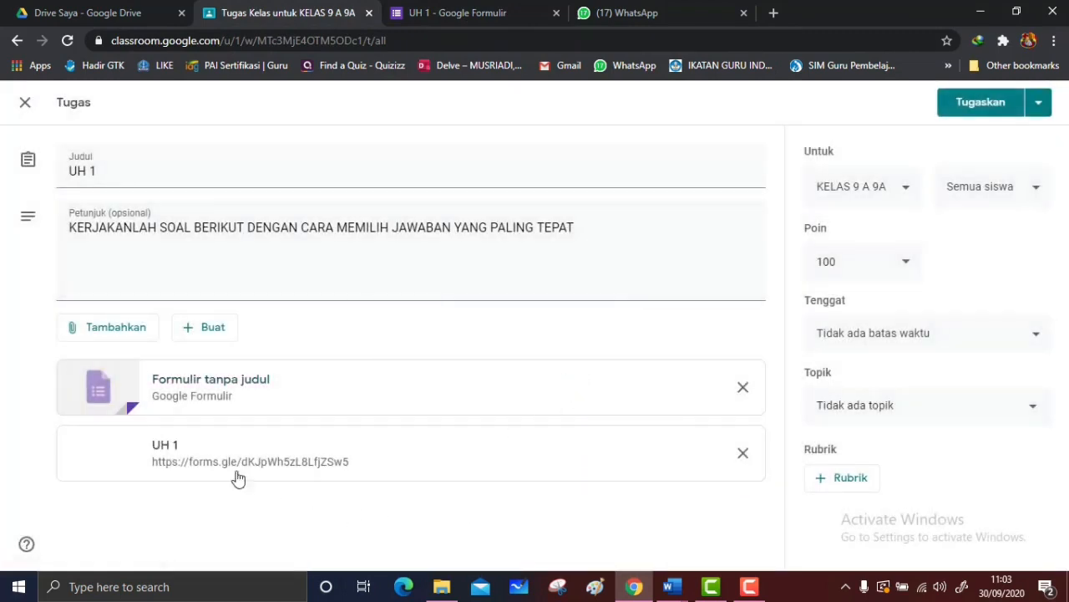
{"action": "left_click", "coordinate": [742, 388]}
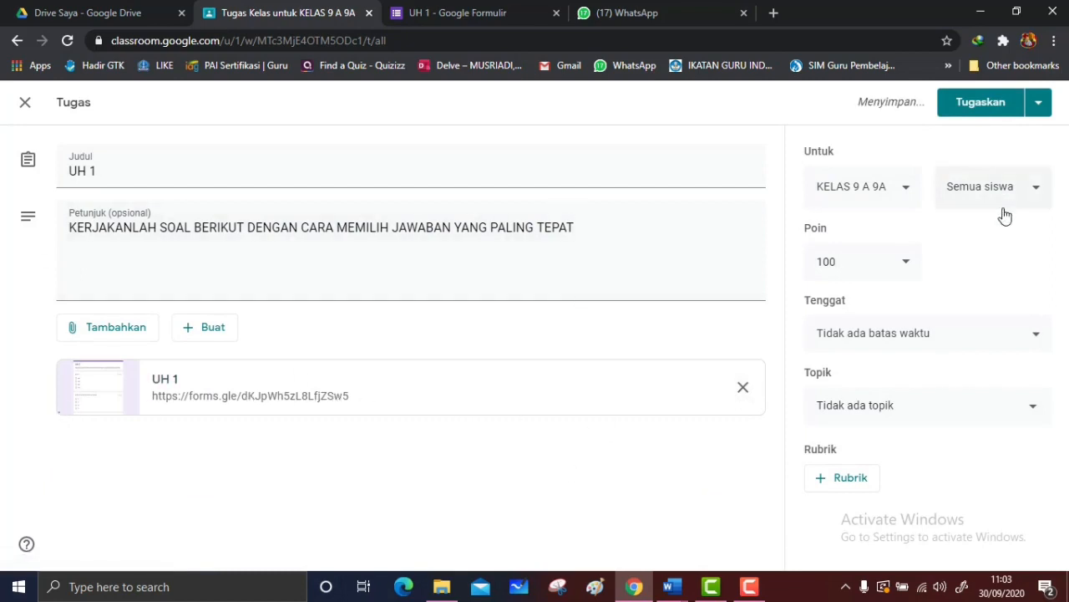
- Set the assignment's due date to 1 Okt 2020, without a time
{"action": "left_click", "coordinate": [907, 194]}
{"action": "left_click", "coordinate": [906, 194]}
{"action": "left_click", "coordinate": [1037, 337]}
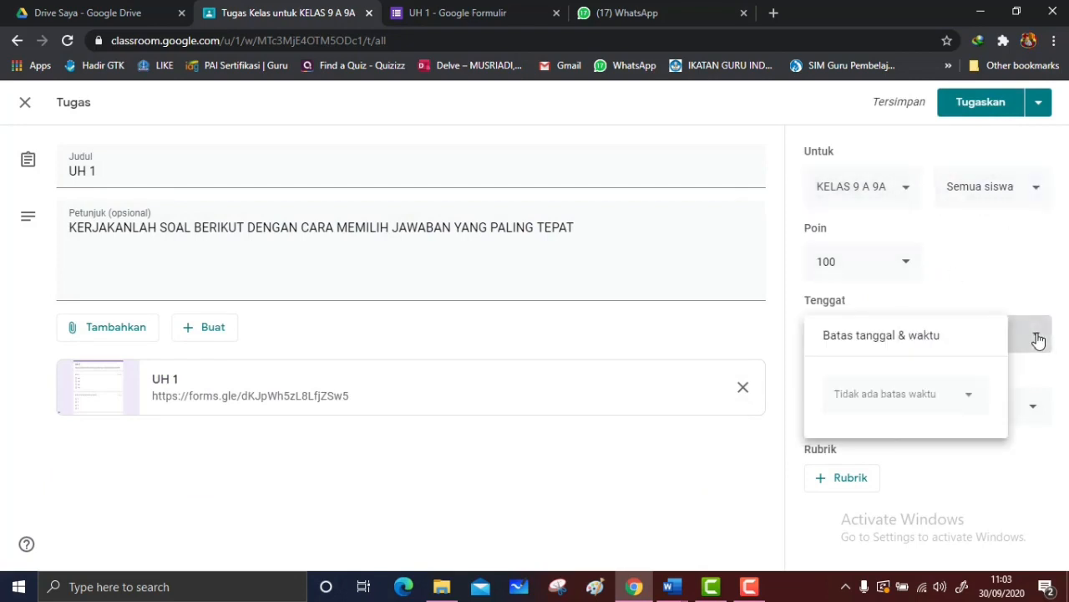
{"action": "left_click", "coordinate": [969, 401]}
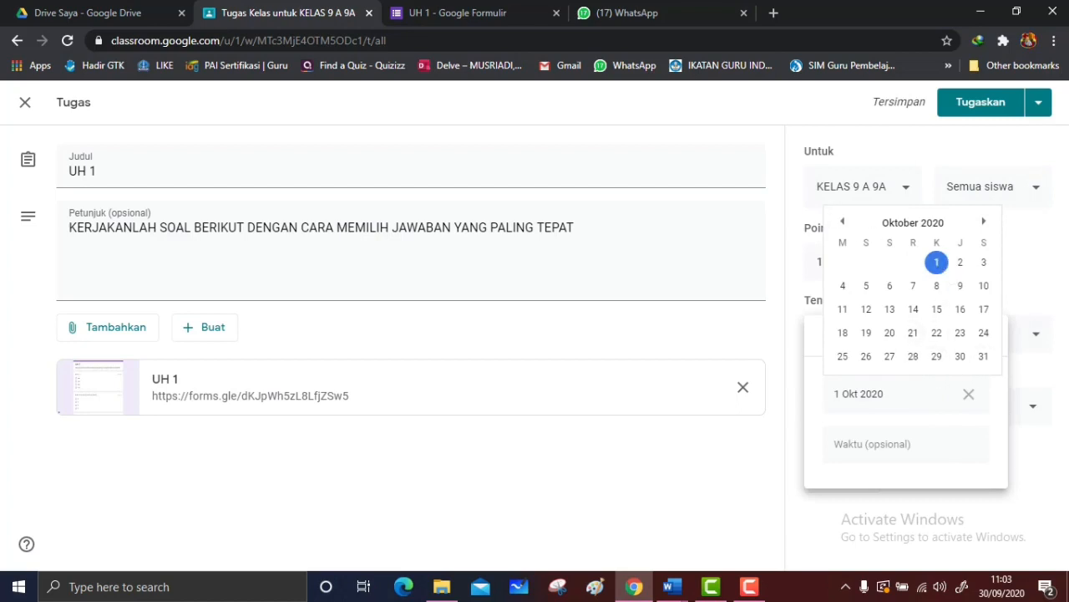
{"action": "left_click", "coordinate": [1028, 261]}
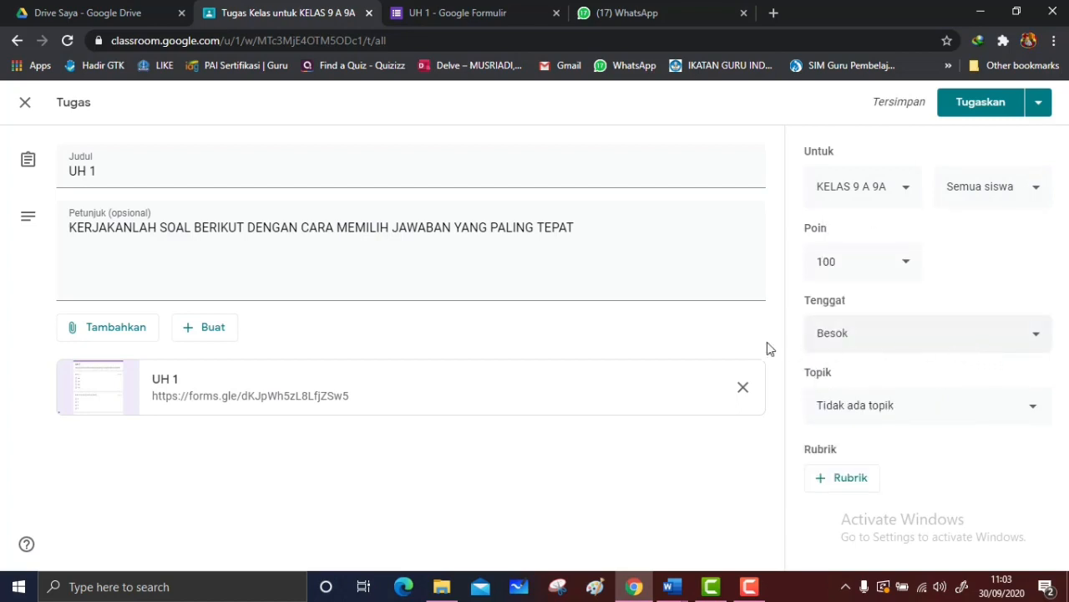
- Put the assignment under the TUGAS topic and assign it to the class
{"action": "left_click", "coordinate": [959, 415]}
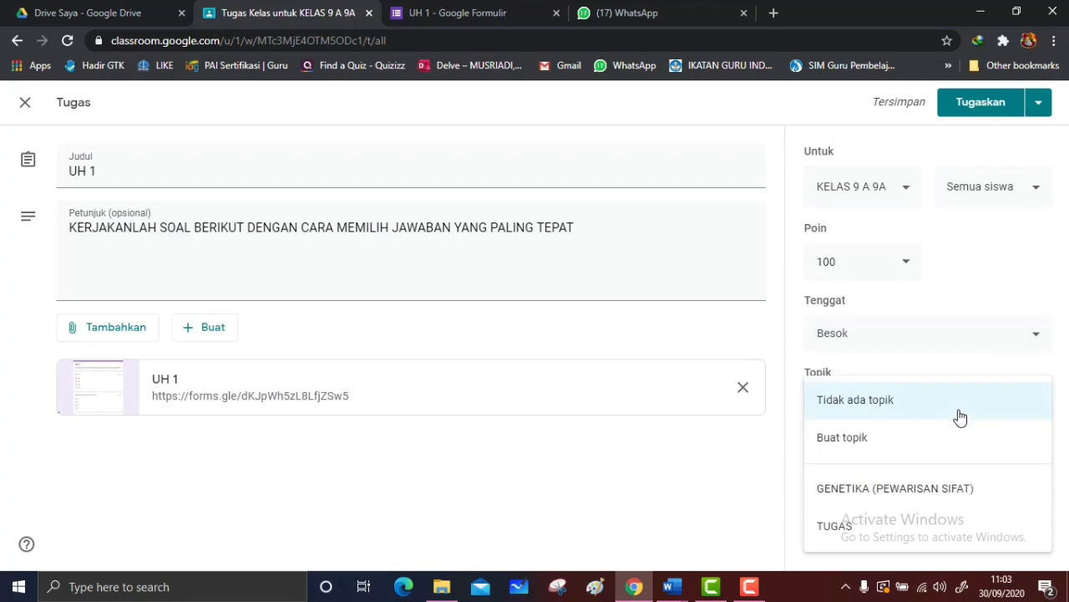
{"action": "left_click", "coordinate": [849, 539]}
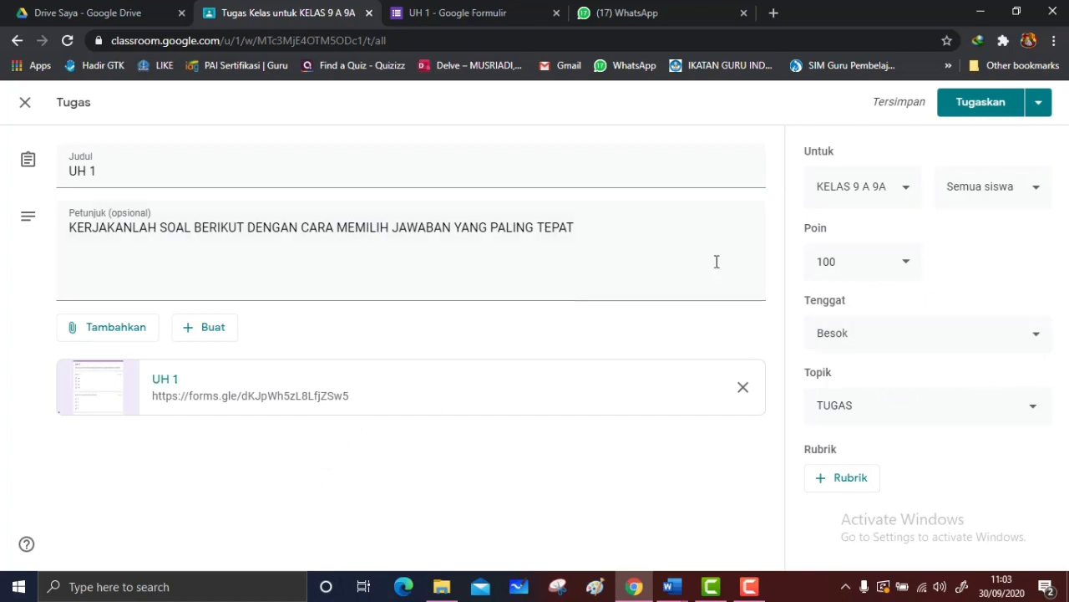
{"action": "left_click", "coordinate": [974, 104]}
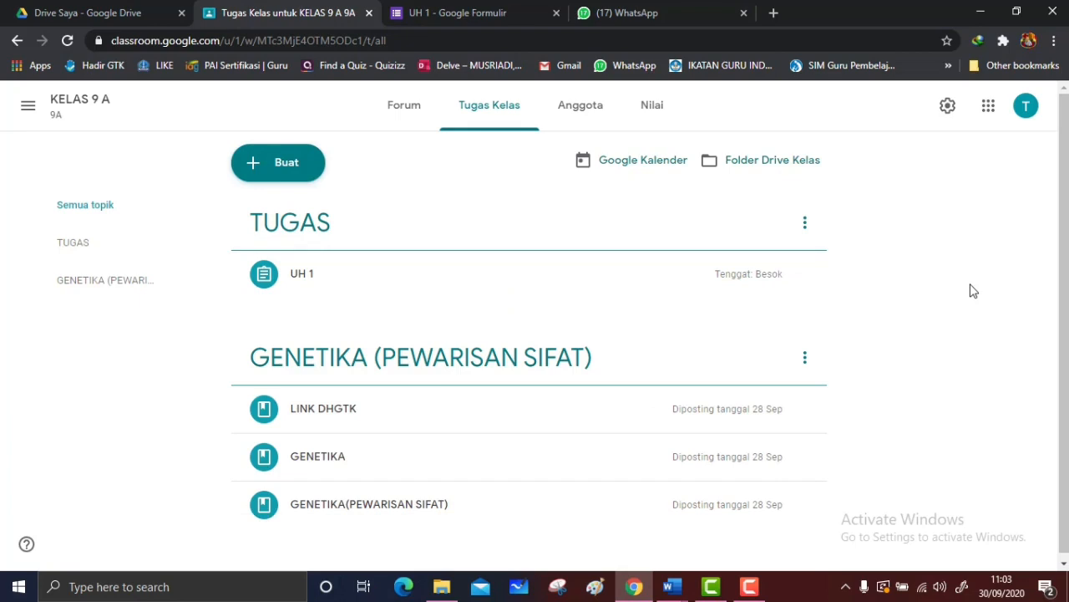
{"action": "left_click", "coordinate": [750, 588]}
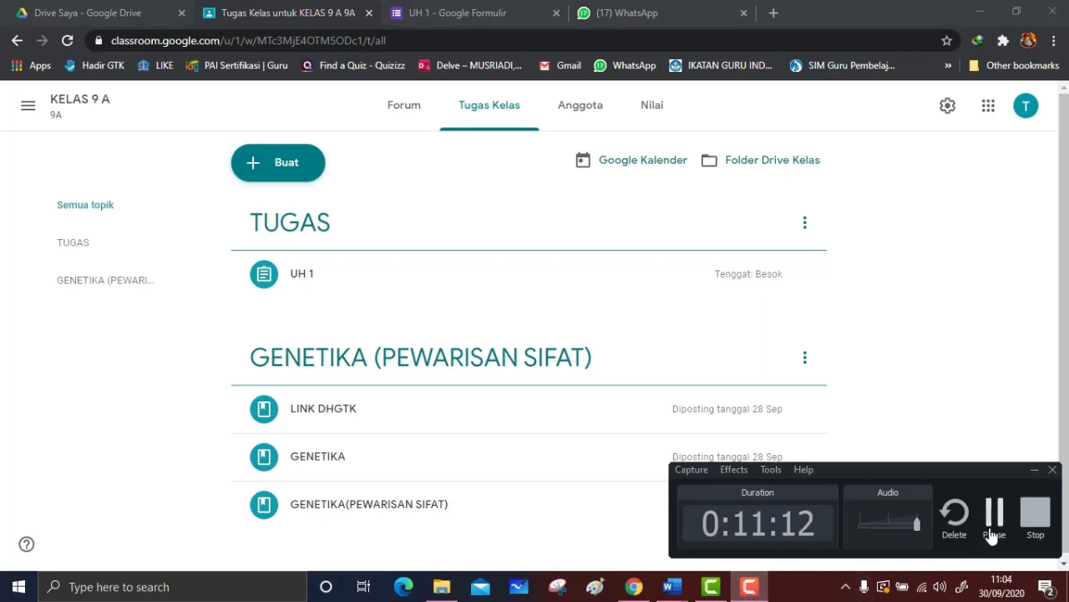
{"action": "left_click", "coordinate": [994, 522]}
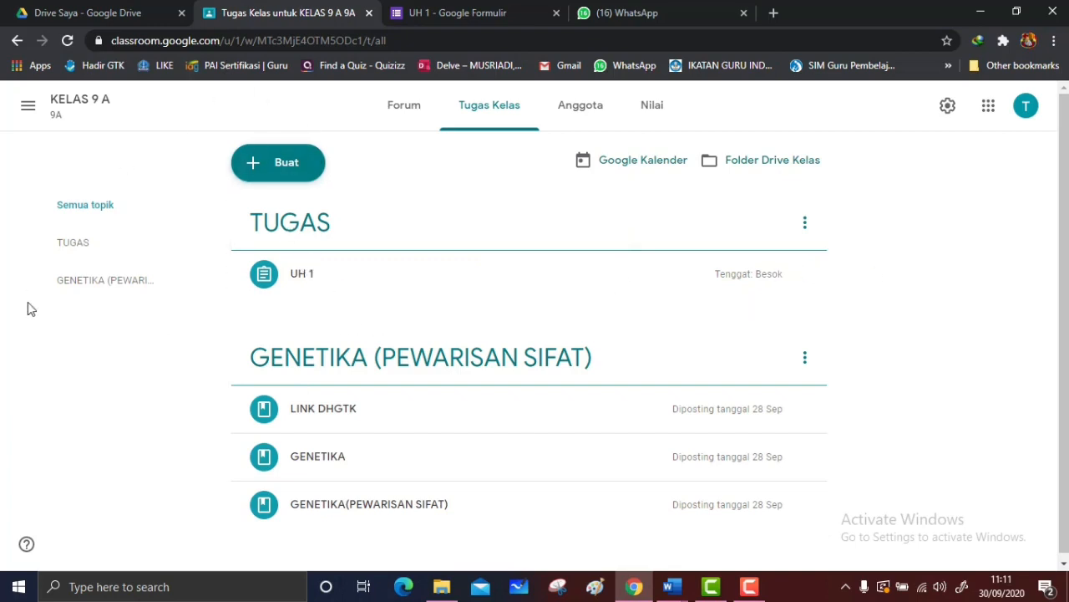
- View the student work for the UH 1 assignment and filter it to students with Ditugaskan status
{"action": "left_click", "coordinate": [306, 283]}
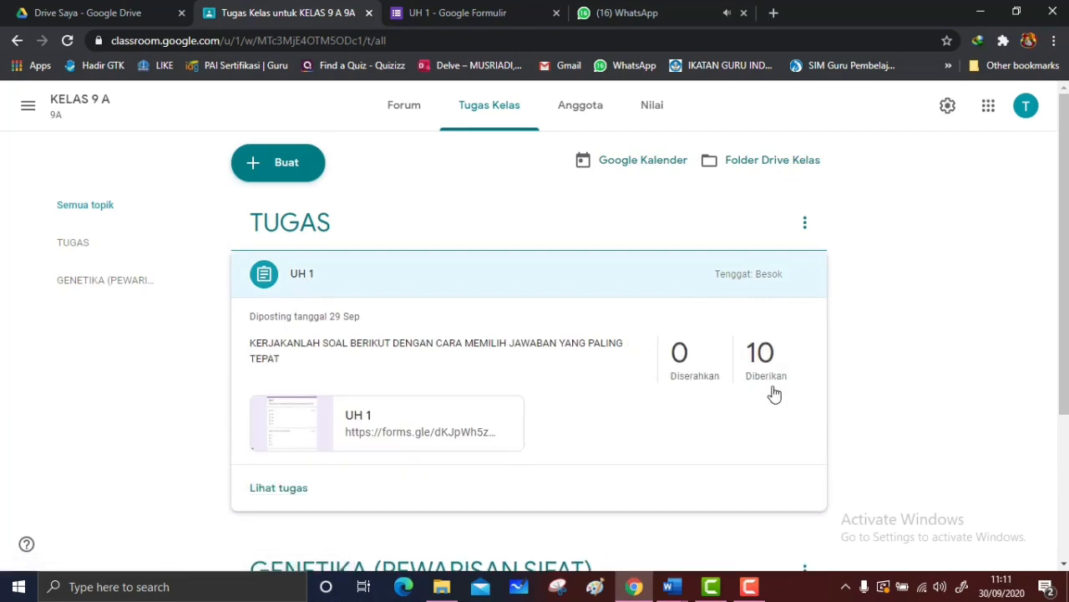
{"action": "left_click", "coordinate": [277, 495]}
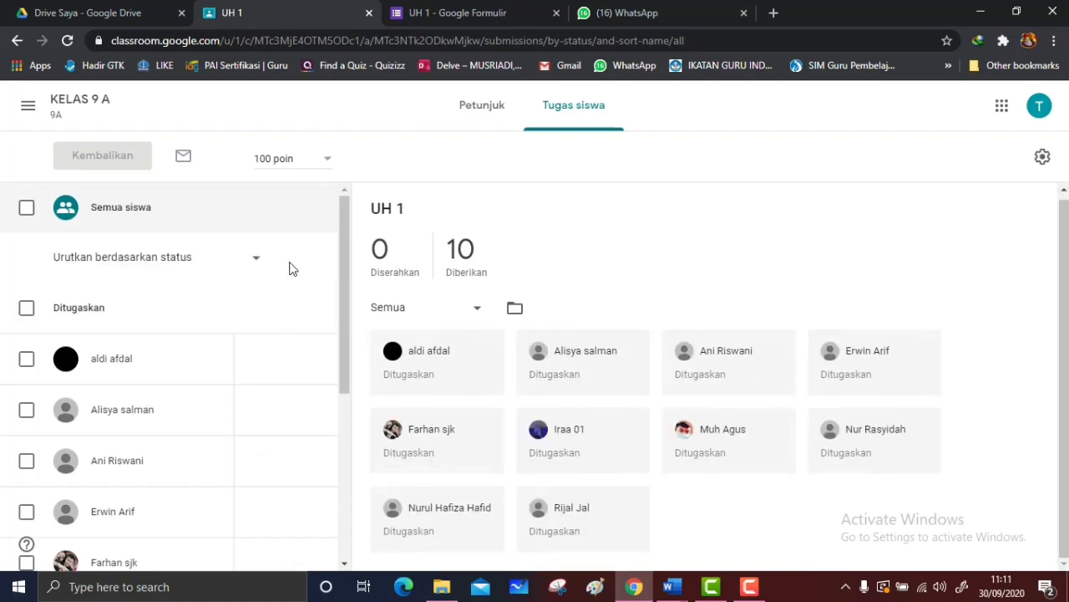
{"action": "left_click", "coordinate": [250, 272]}
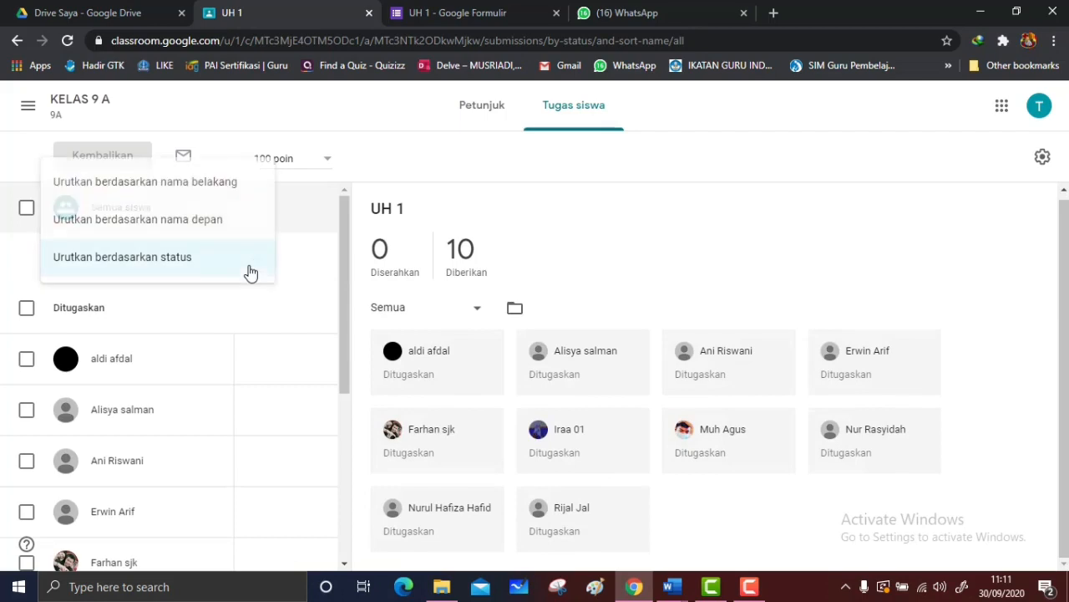
{"action": "left_click", "coordinate": [748, 264]}
{"action": "left_click", "coordinate": [461, 261]}
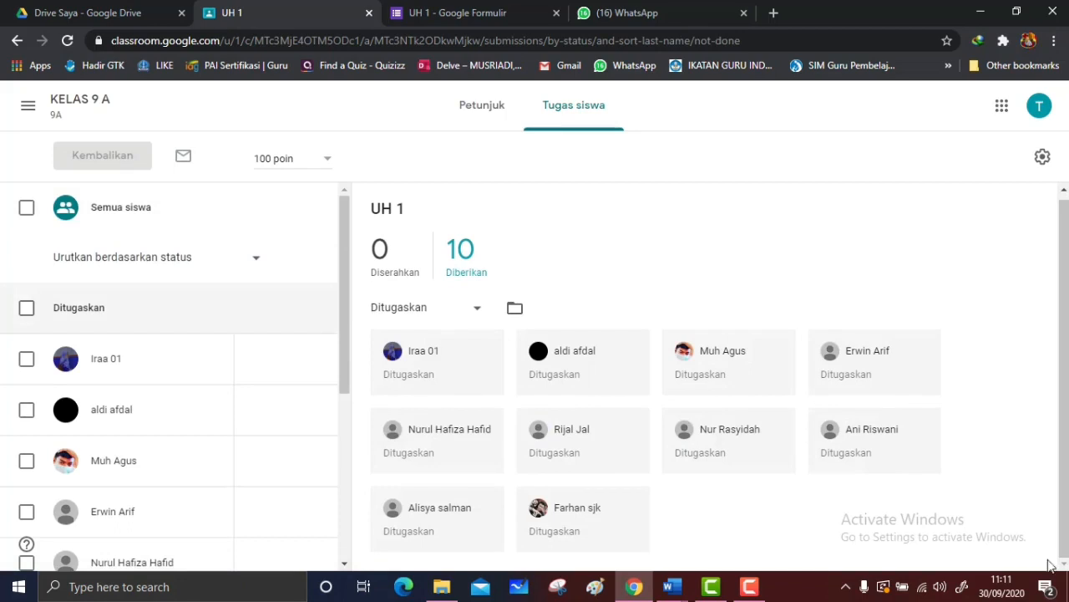
{"action": "left_click", "coordinate": [749, 587]}
{"action": "left_click", "coordinate": [995, 532]}
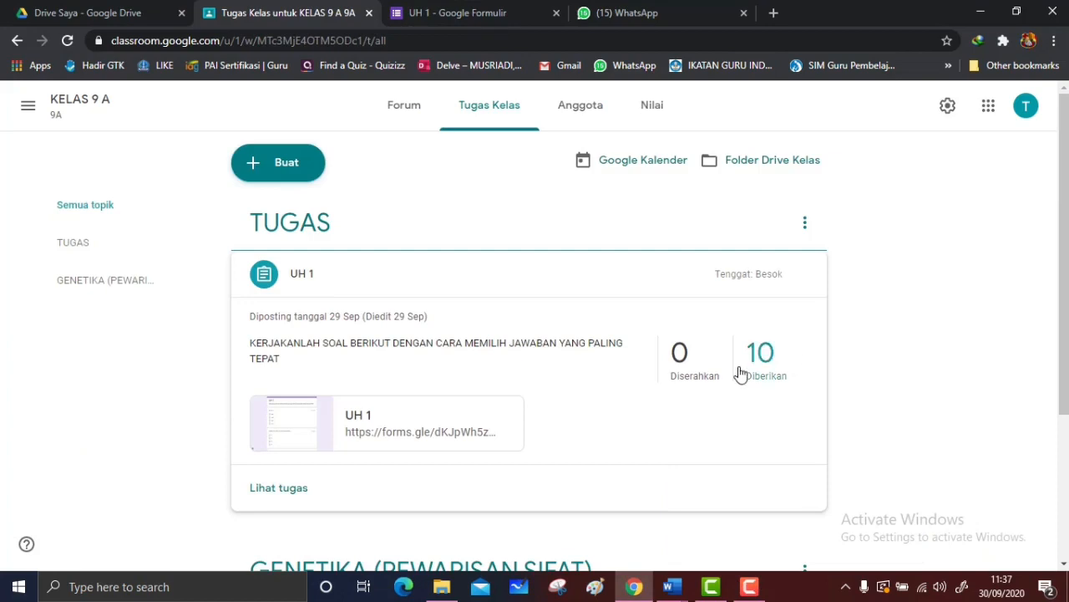
- Open the UH 1 assignment's student work again, select all students and look through the list
{"action": "left_click", "coordinate": [280, 497]}
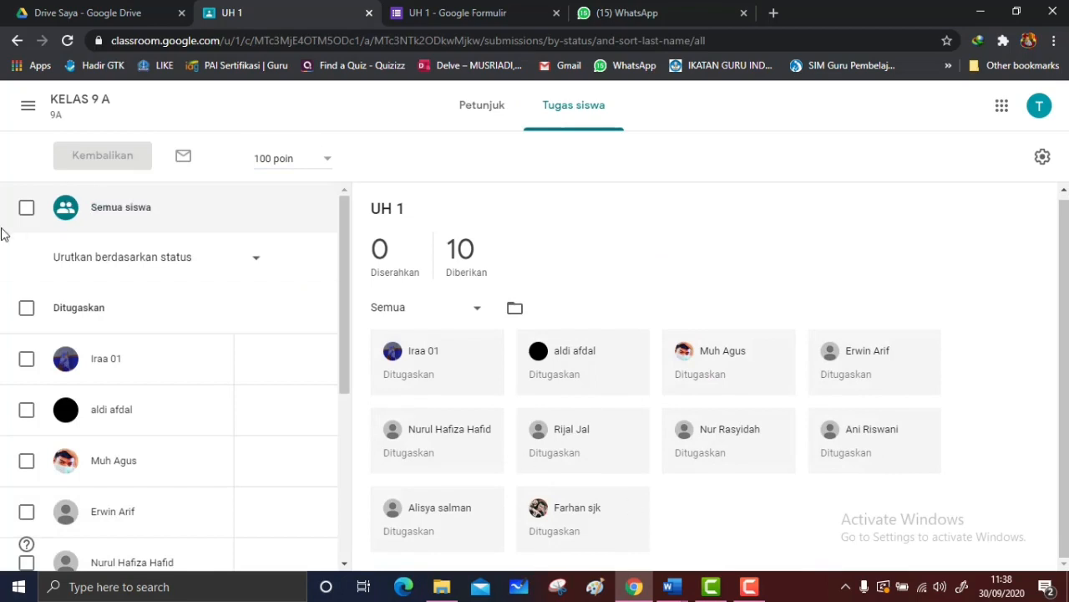
{"action": "left_click", "coordinate": [27, 211]}
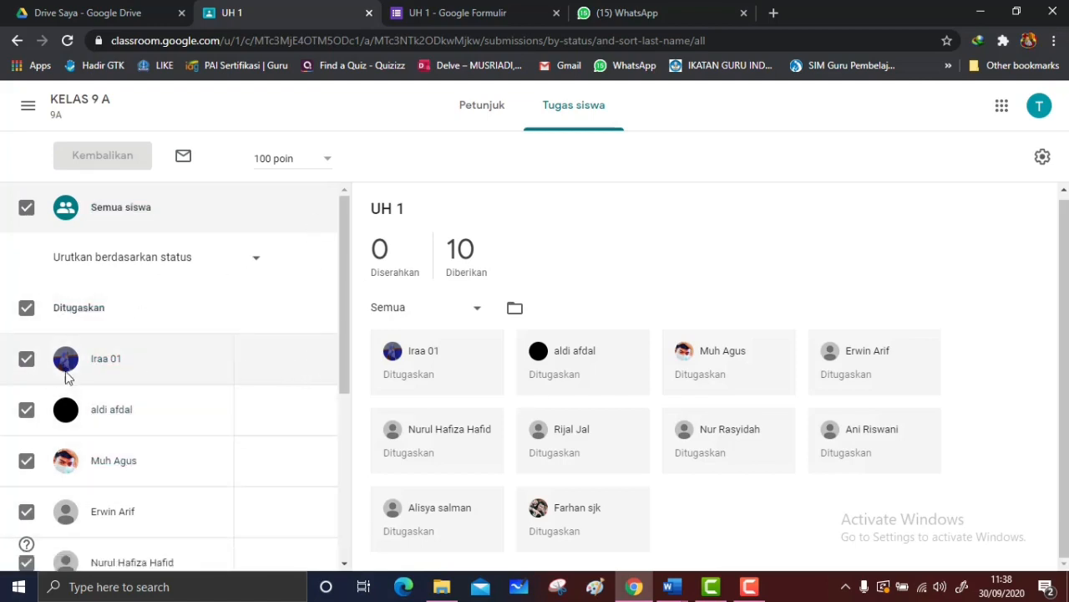
{"action": "scroll", "coordinate": [246, 409], "scroll_direction": "down", "scroll_amount": 3}
{"action": "scroll", "coordinate": [251, 397], "scroll_direction": "up", "scroll_amount": 3}
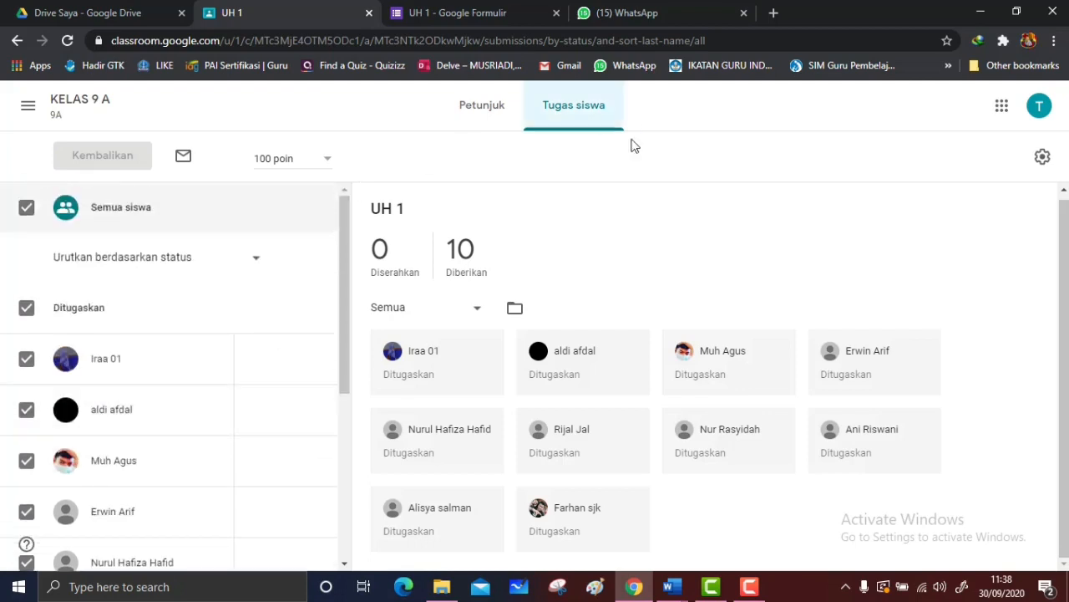
- Switch to the UH 1 form and view the summary of its responses
{"action": "left_click", "coordinate": [471, 13]}
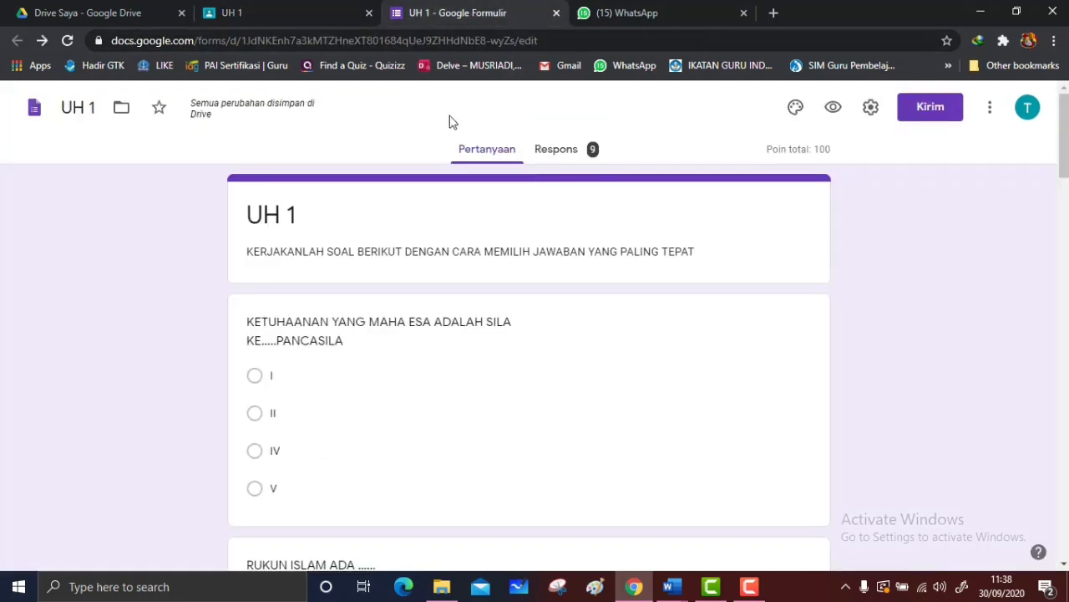
{"action": "left_click", "coordinate": [307, 13]}
{"action": "left_click", "coordinate": [481, 11]}
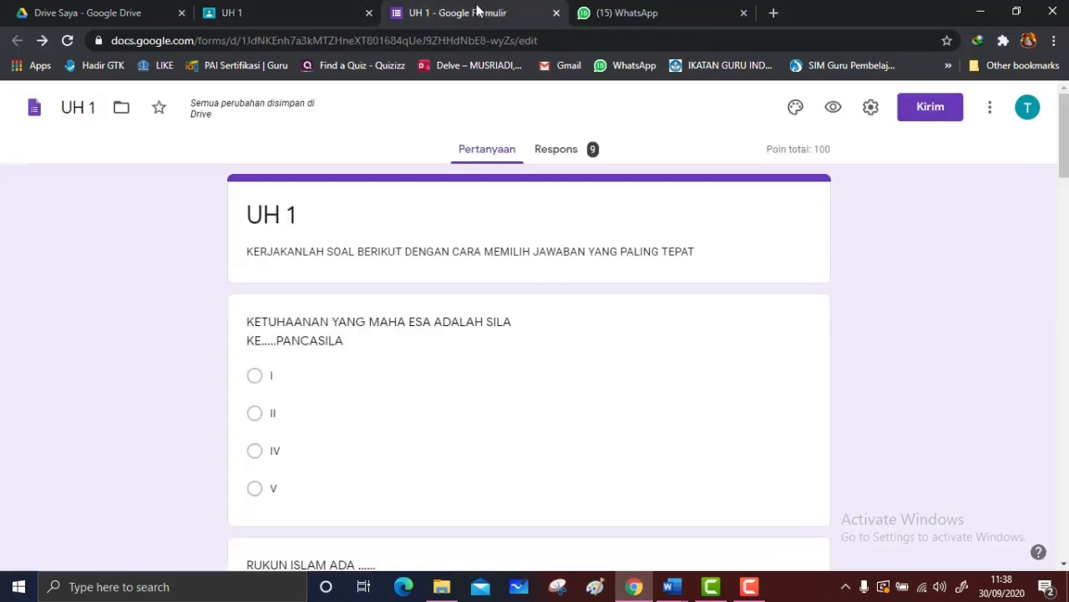
{"action": "left_click", "coordinate": [566, 150]}
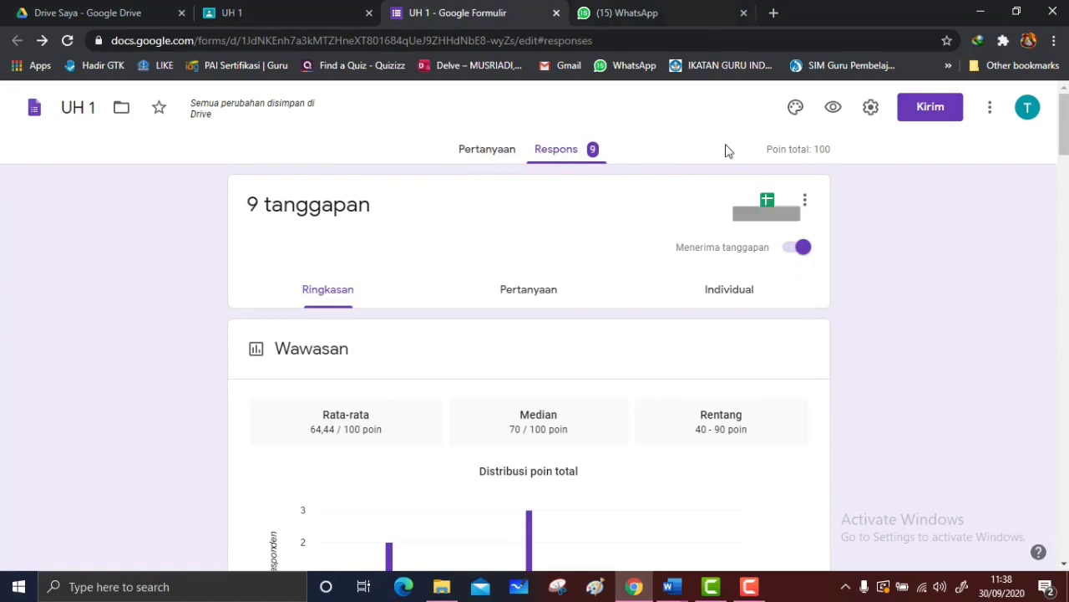
- Open the form's responses in a spreadsheet and select the first response's score
{"action": "left_click", "coordinate": [767, 203]}
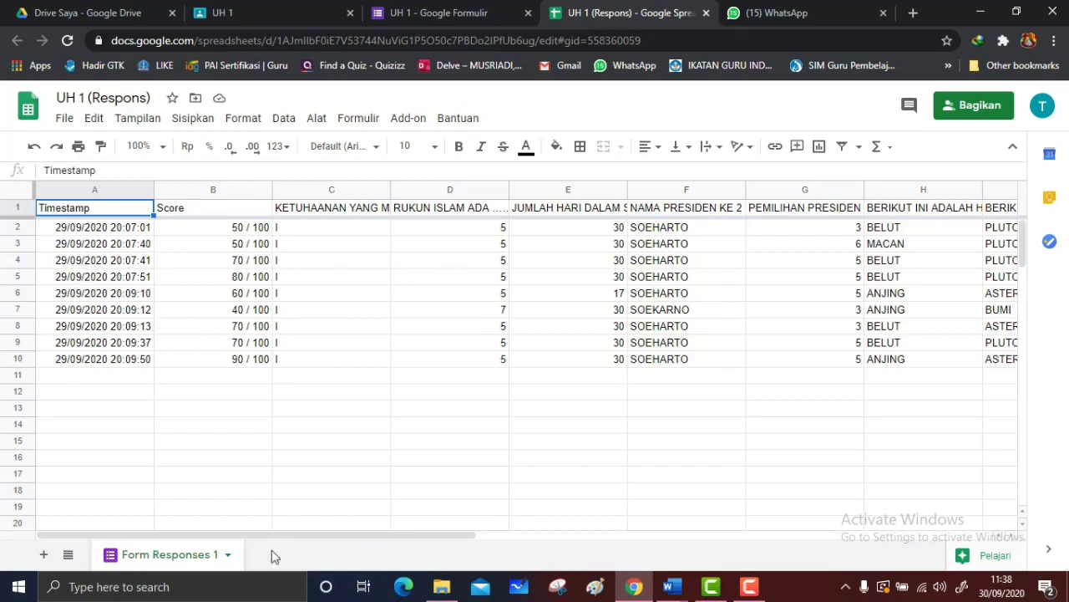
{"action": "mouse_move", "coordinate": [273, 535]}
{"action": "left_mouse_down"}
{"action": "mouse_move", "coordinate": [302, 536]}
{"action": "mouse_move", "coordinate": [274, 535]}
{"action": "left_mouse_up"}
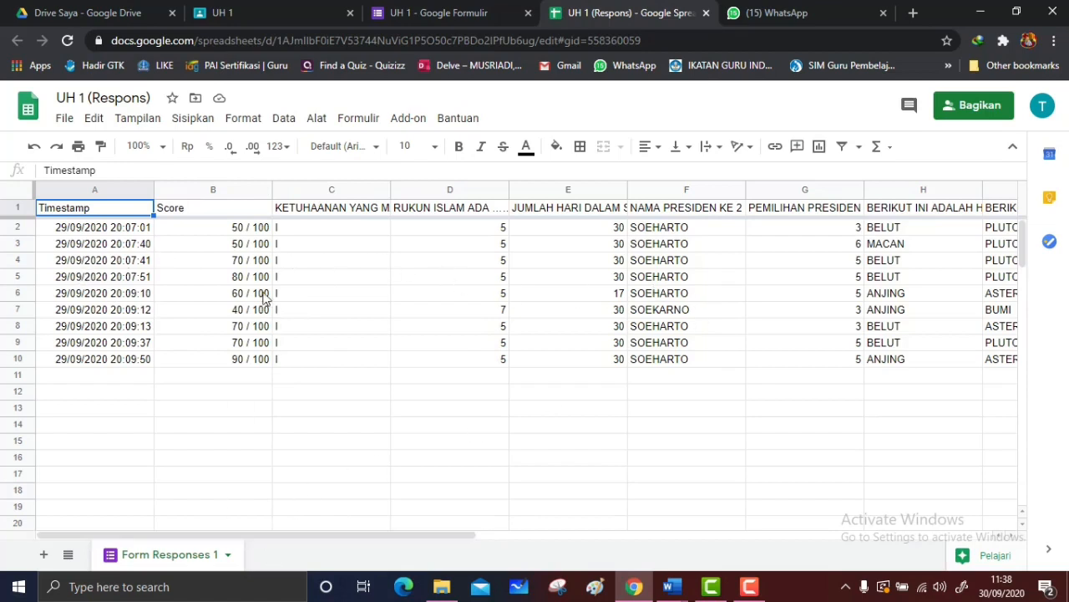
{"action": "left_click", "coordinate": [241, 230]}
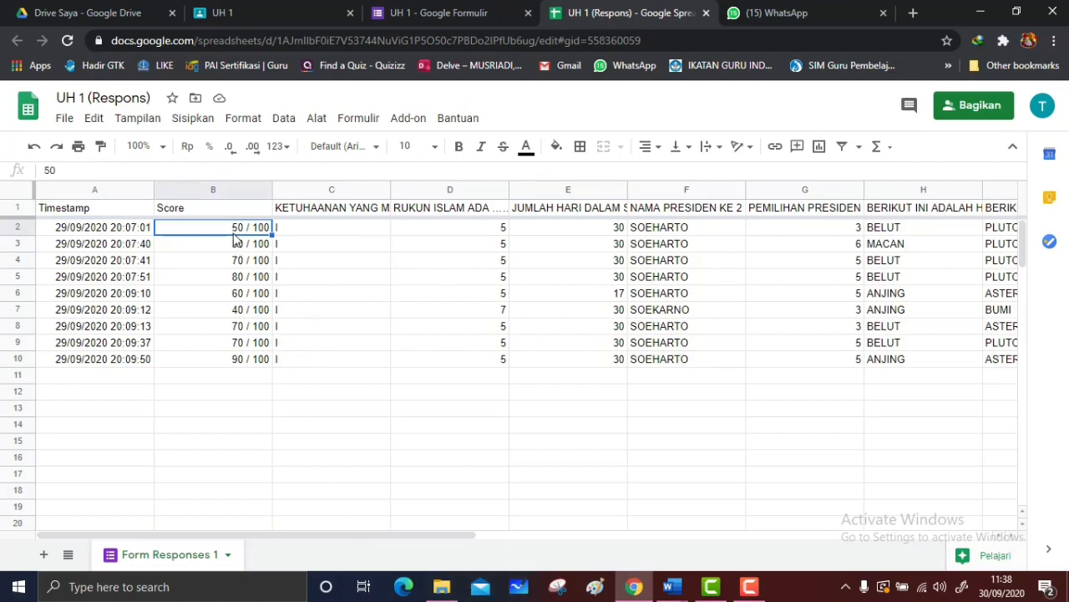
{"action": "left_click", "coordinate": [750, 586]}
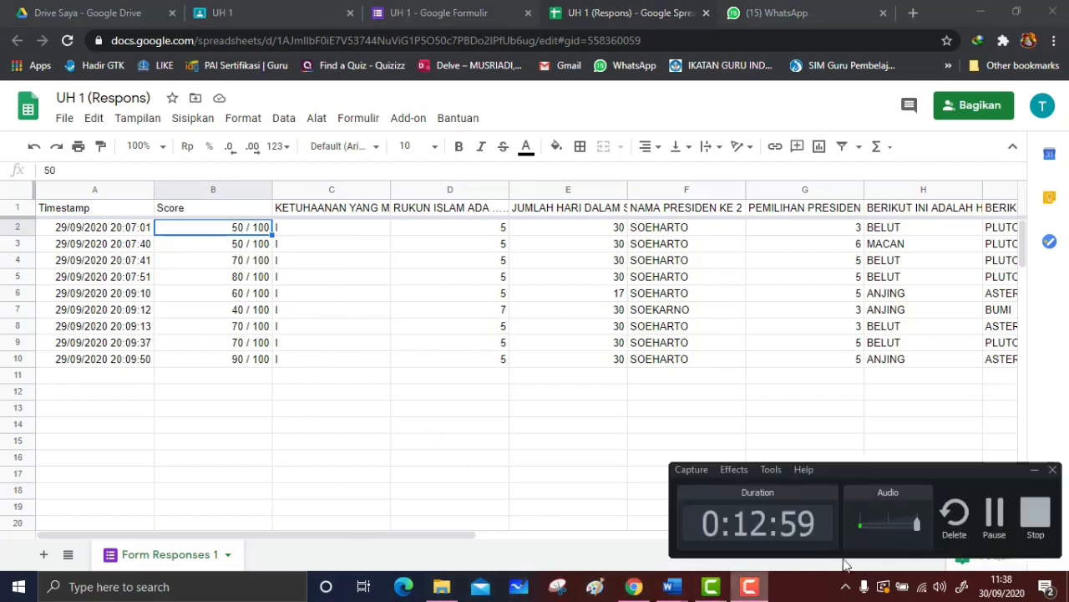
{"action": "left_click", "coordinate": [994, 516]}
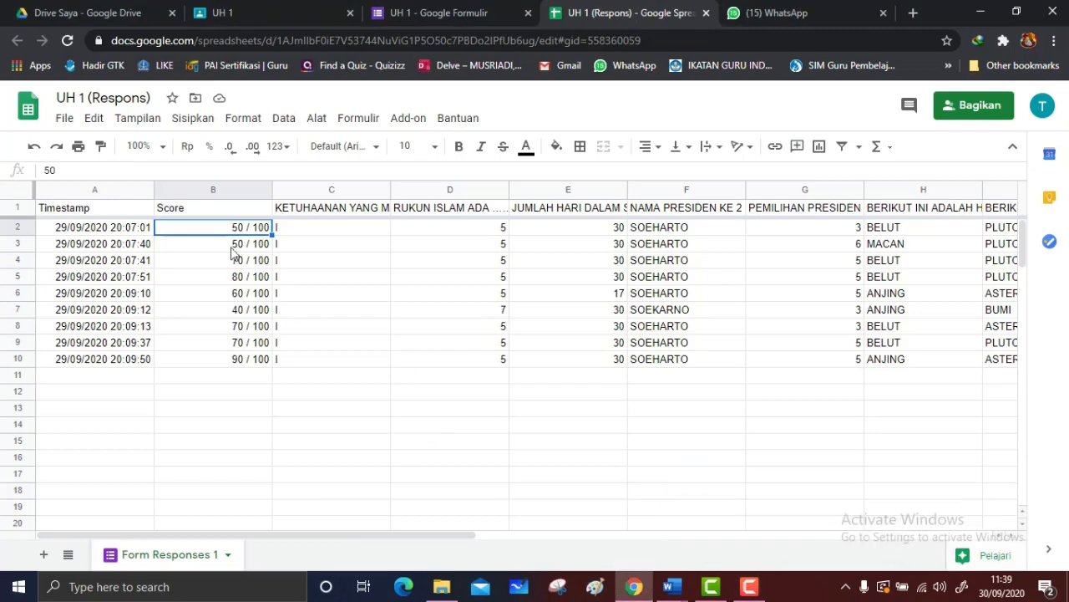
- Switch to the UH 1 student work in Google Classroom and give the first student a grade of 50
{"action": "left_click", "coordinate": [634, 586]}
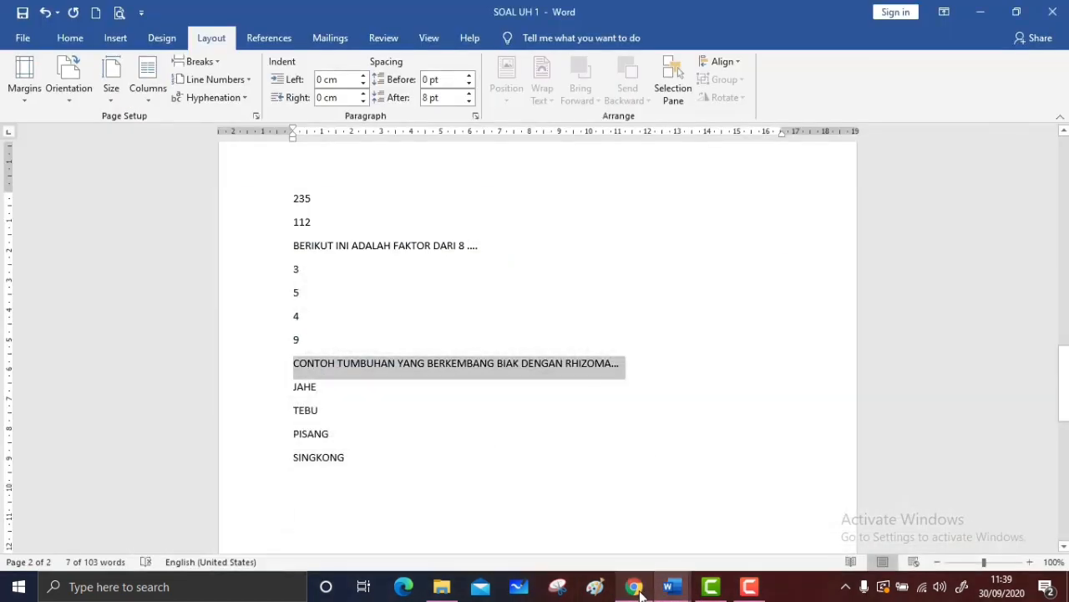
{"action": "left_click", "coordinate": [634, 586]}
{"action": "left_click", "coordinate": [282, 14]}
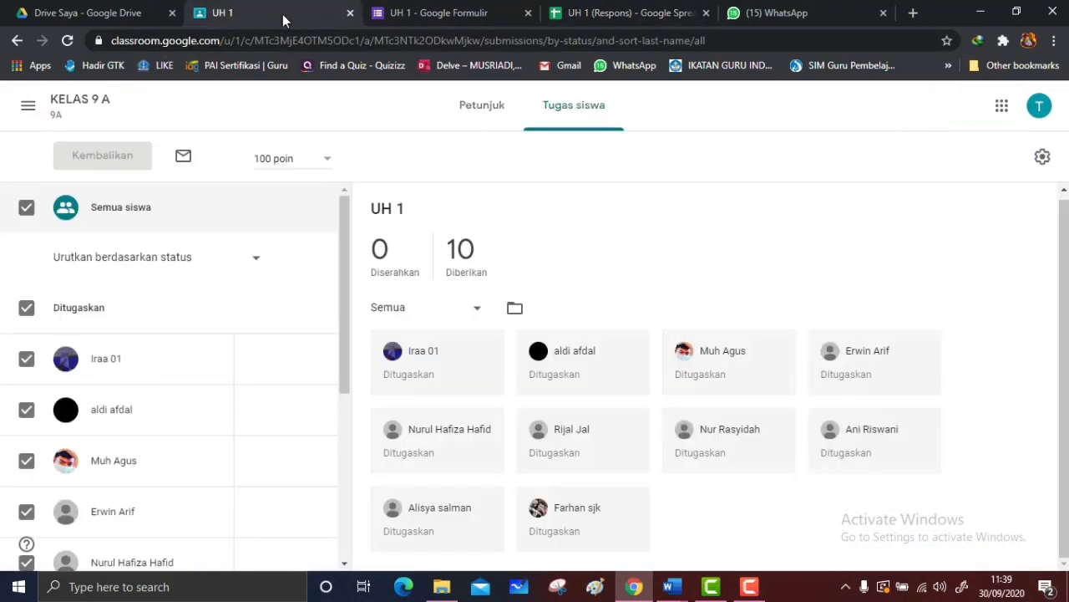
{"action": "left_click", "coordinate": [269, 366]}
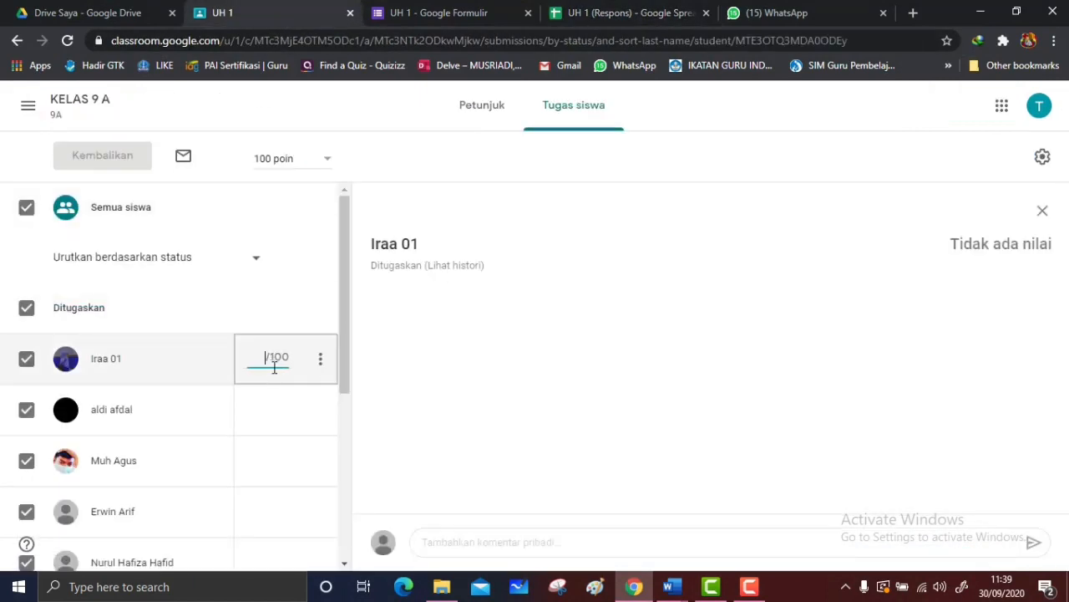
- Consult the scores in the response spreadsheet and give the second student a grade of 60 in Classroom
{"action": "left_click", "coordinate": [249, 412]}
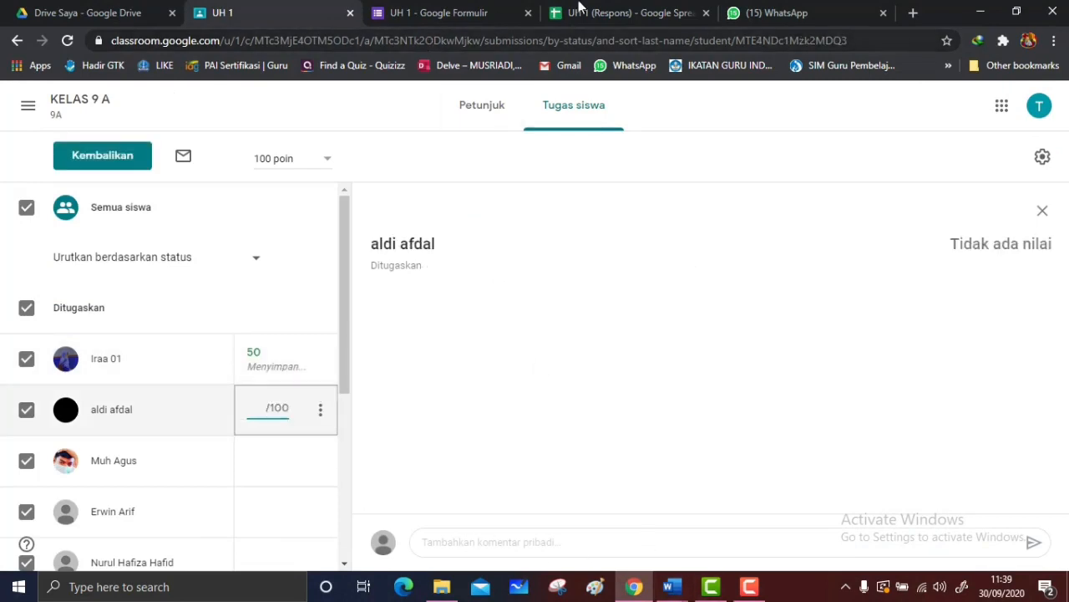
{"action": "left_click", "coordinate": [620, 15]}
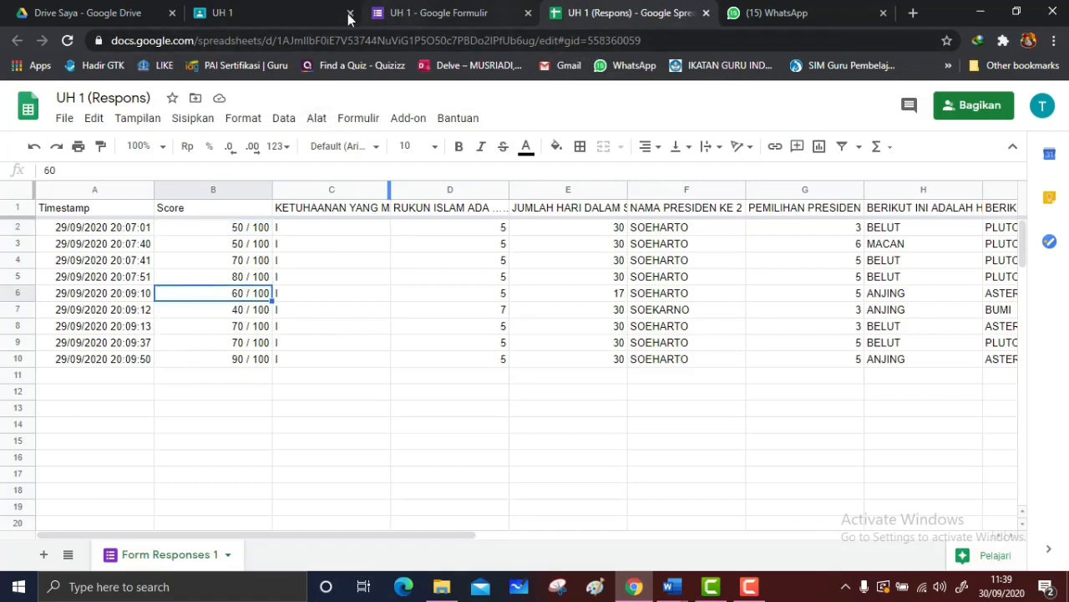
{"action": "left_click", "coordinate": [289, 12]}
{"action": "type", "text": "6"}
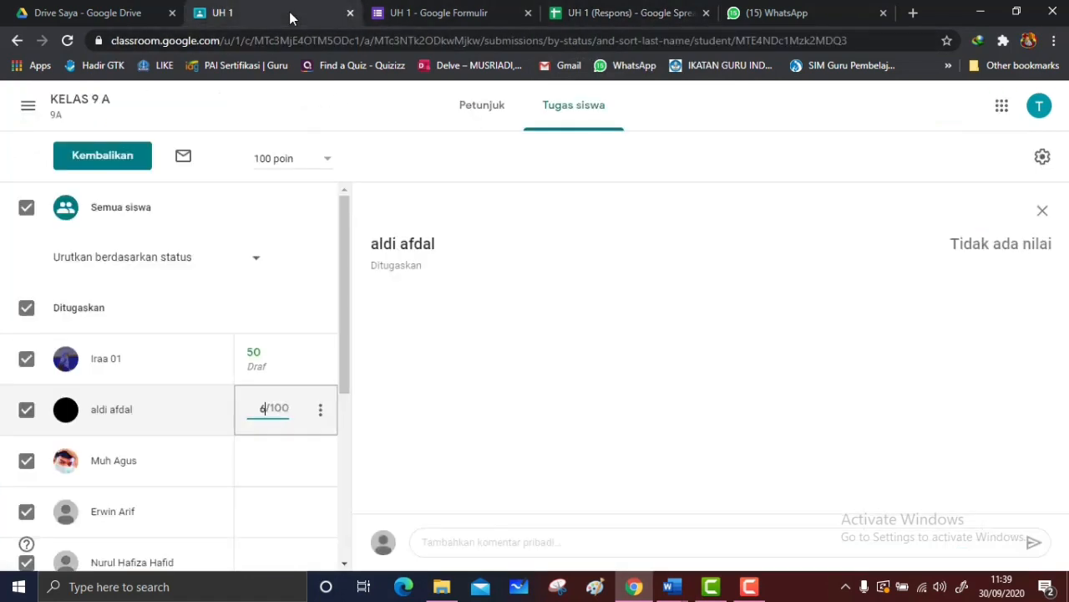
{"action": "type", "text": "0"}
- Consult the response spreadsheet and grade the third student 70 and the fourth student 40 in the UH 1 student work
{"action": "left_click", "coordinate": [265, 461]}
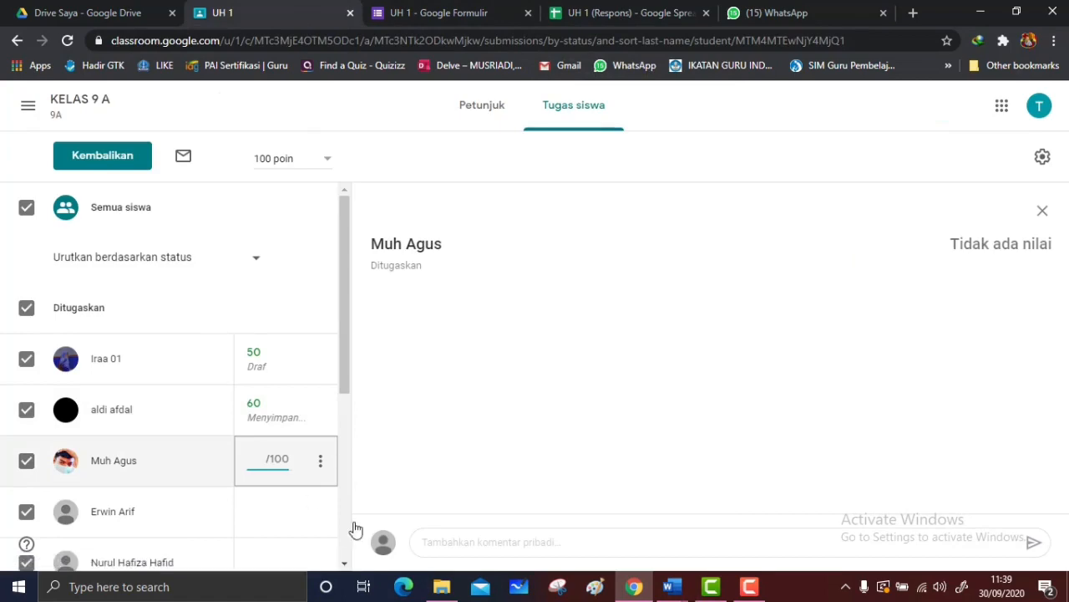
{"action": "left_click", "coordinate": [636, 13]}
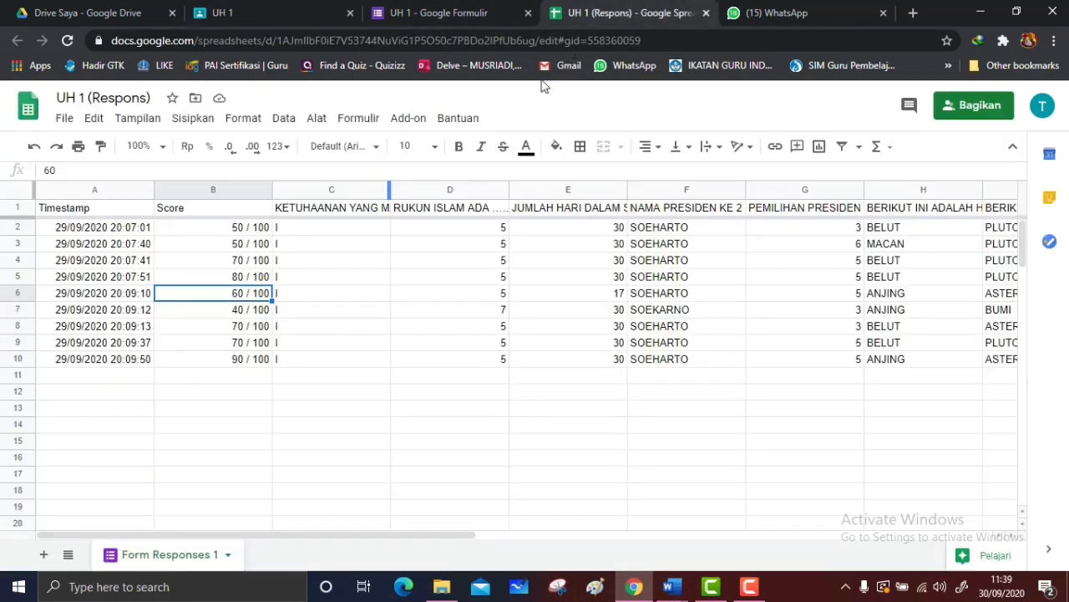
{"action": "left_click", "coordinate": [291, 13]}
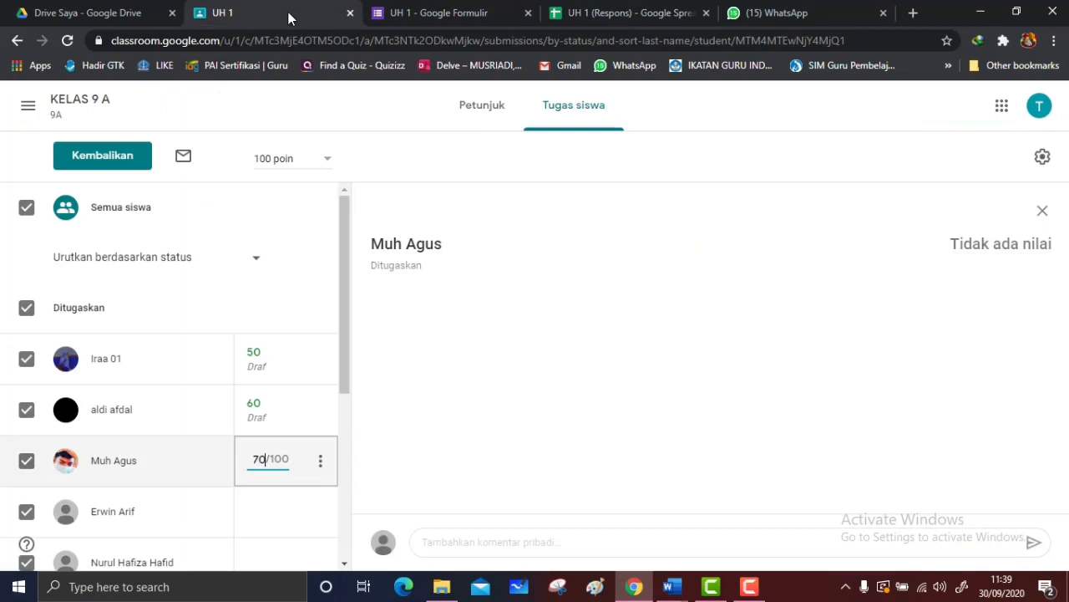
{"action": "left_click", "coordinate": [260, 513]}
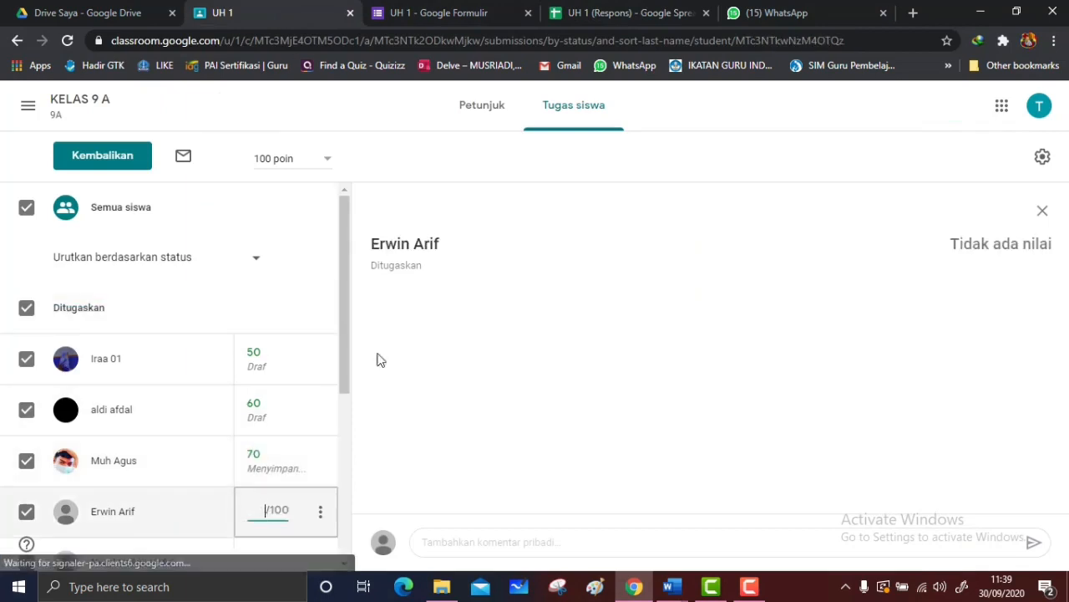
{"action": "left_click", "coordinate": [655, 13]}
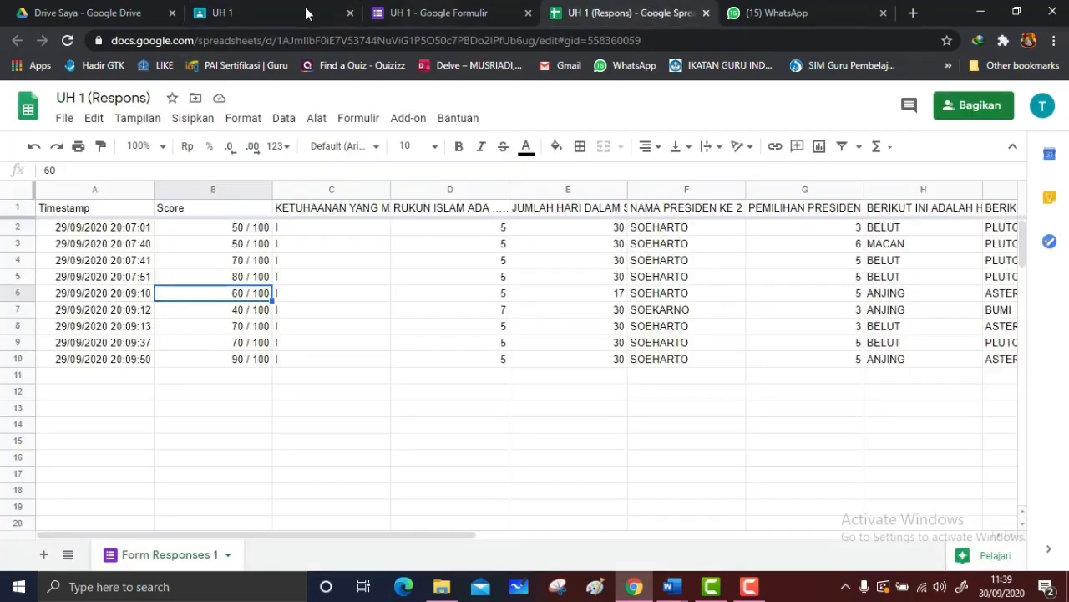
{"action": "left_click", "coordinate": [275, 14]}
{"action": "type", "text": "4"}
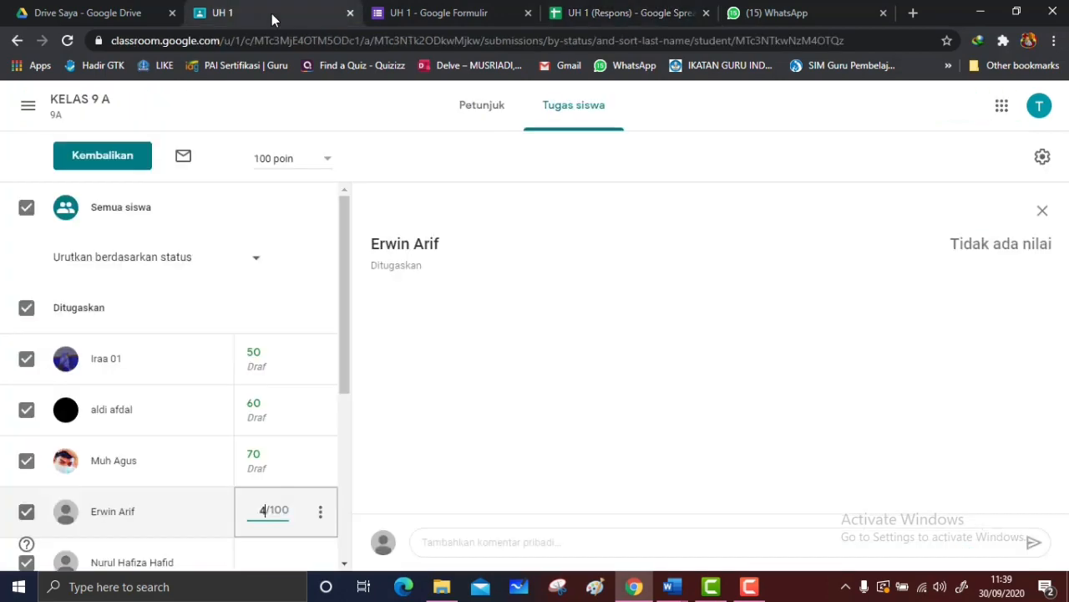
{"action": "type", "text": "0"}
- Check the spreadsheet scores again and grade the fifth, sixth and seventh students 70, 80 and 90 in Classroom
{"action": "left_click", "coordinate": [622, 13]}
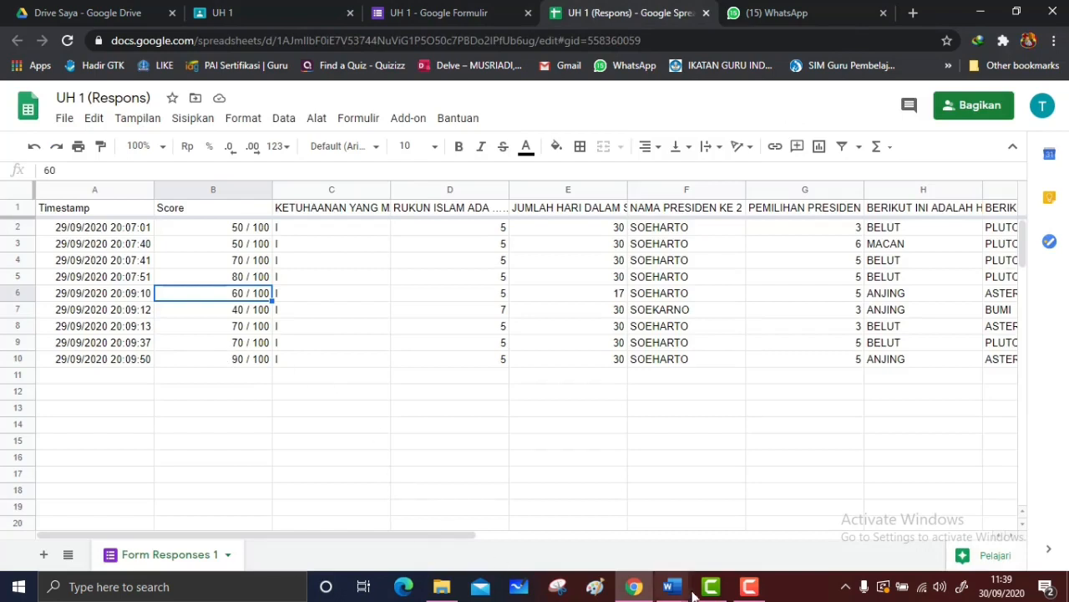
{"action": "left_click", "coordinate": [259, 10]}
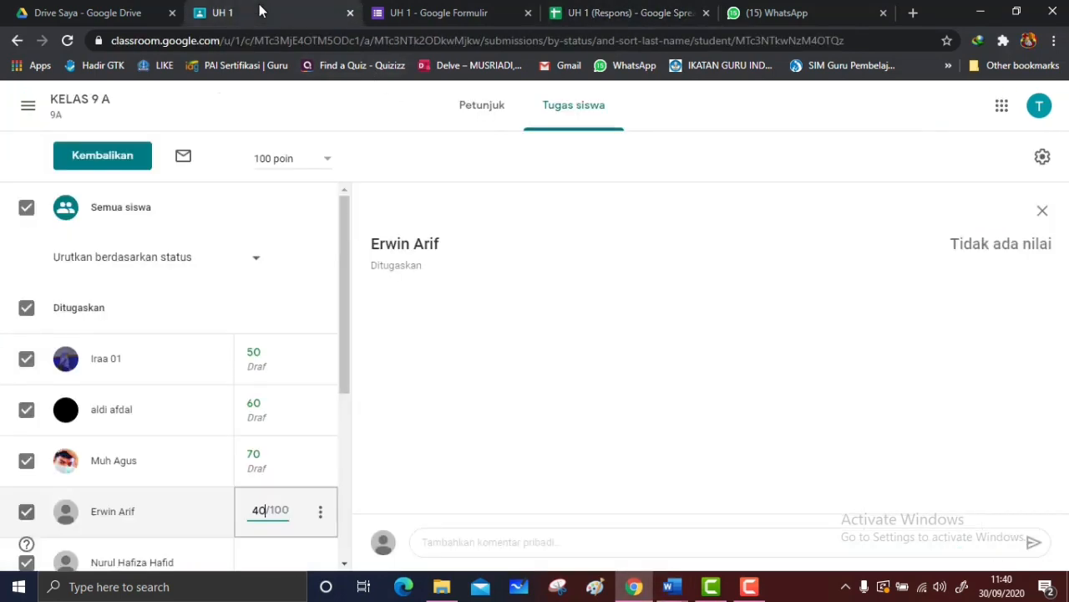
{"action": "scroll", "coordinate": [242, 417], "scroll_direction": "down", "scroll_amount": 2}
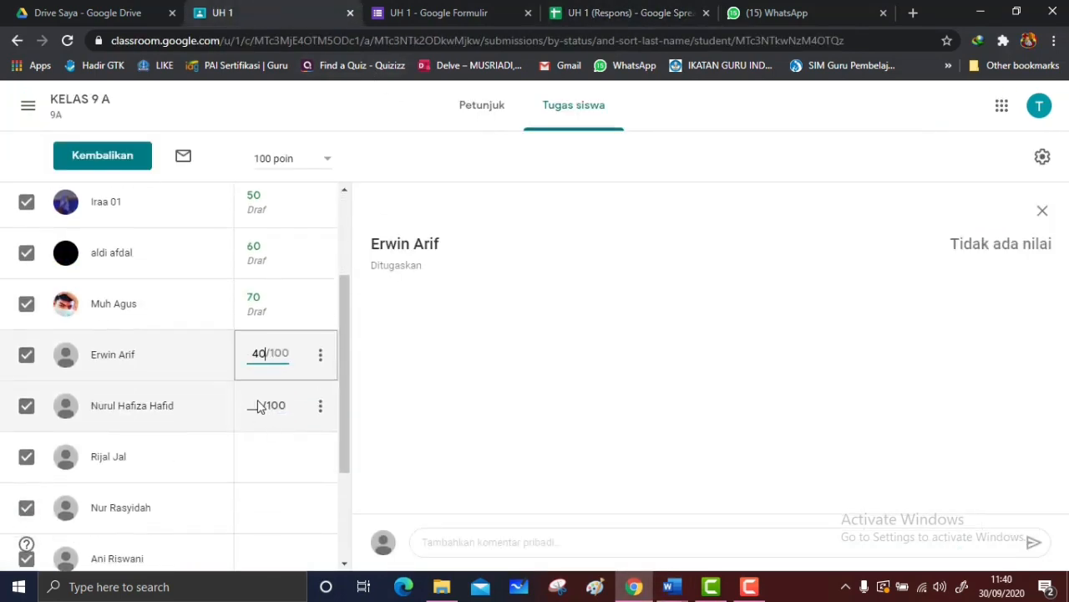
{"action": "left_click", "coordinate": [259, 406]}
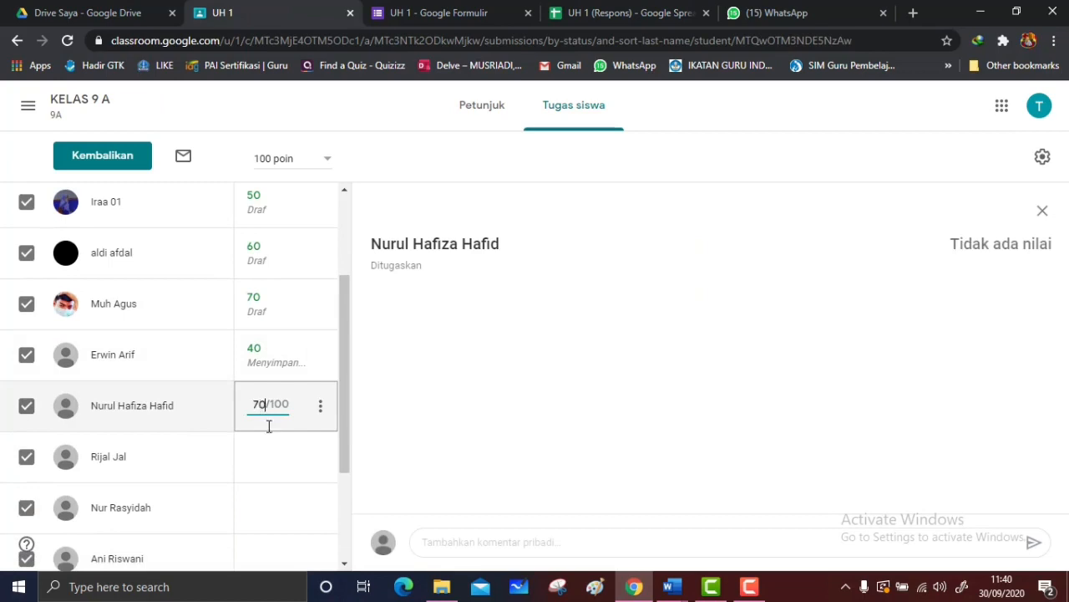
{"action": "type", "text": "70"}
{"action": "left_click", "coordinate": [259, 459]}
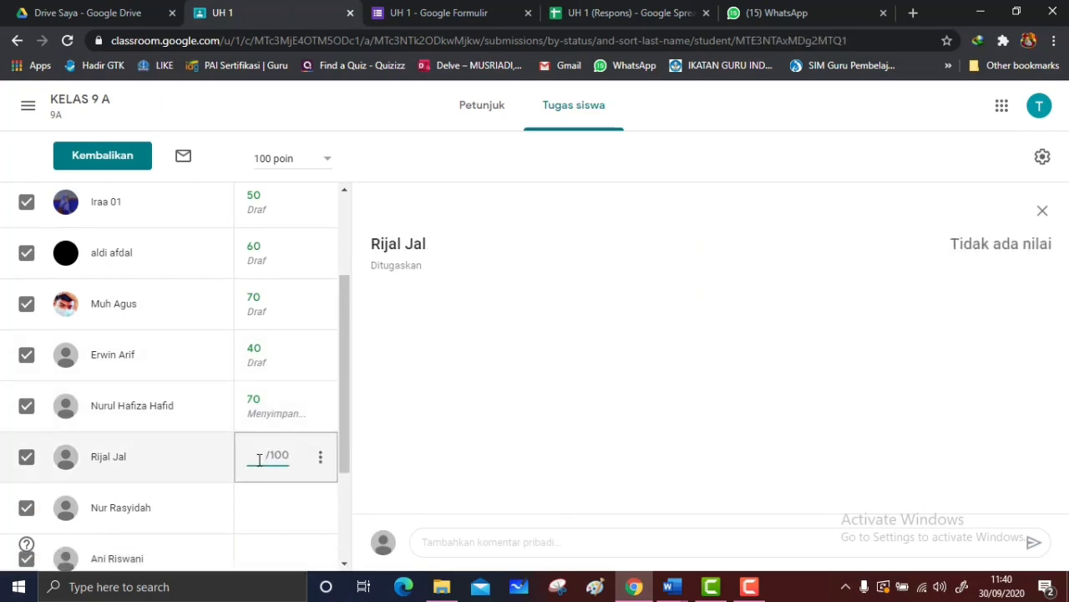
{"action": "type", "text": "80"}
{"action": "scroll", "coordinate": [242, 501], "scroll_direction": "down", "scroll_amount": 2}
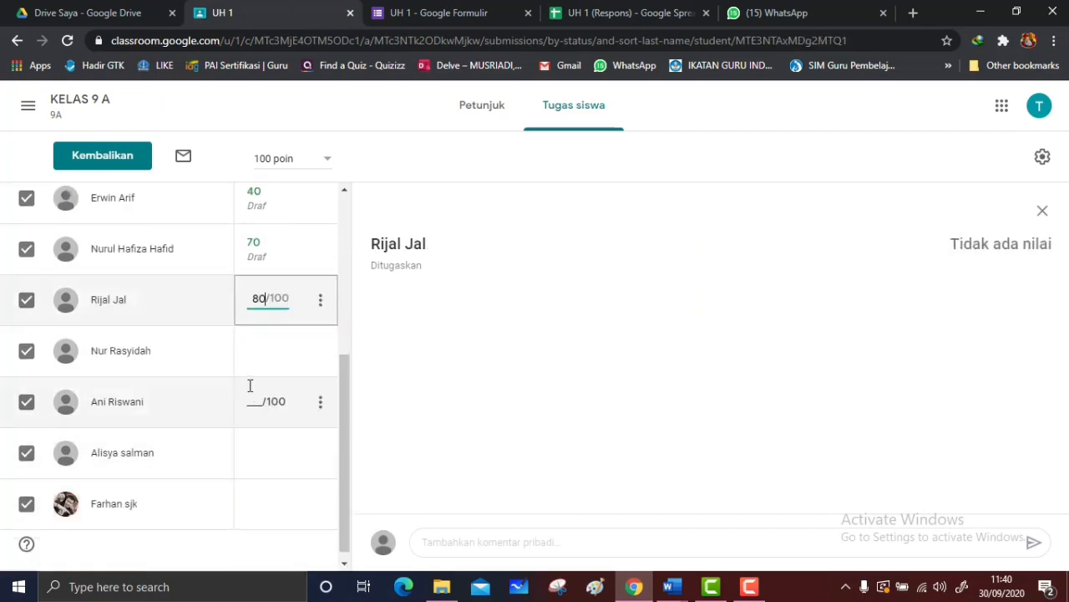
{"action": "left_click", "coordinate": [259, 354]}
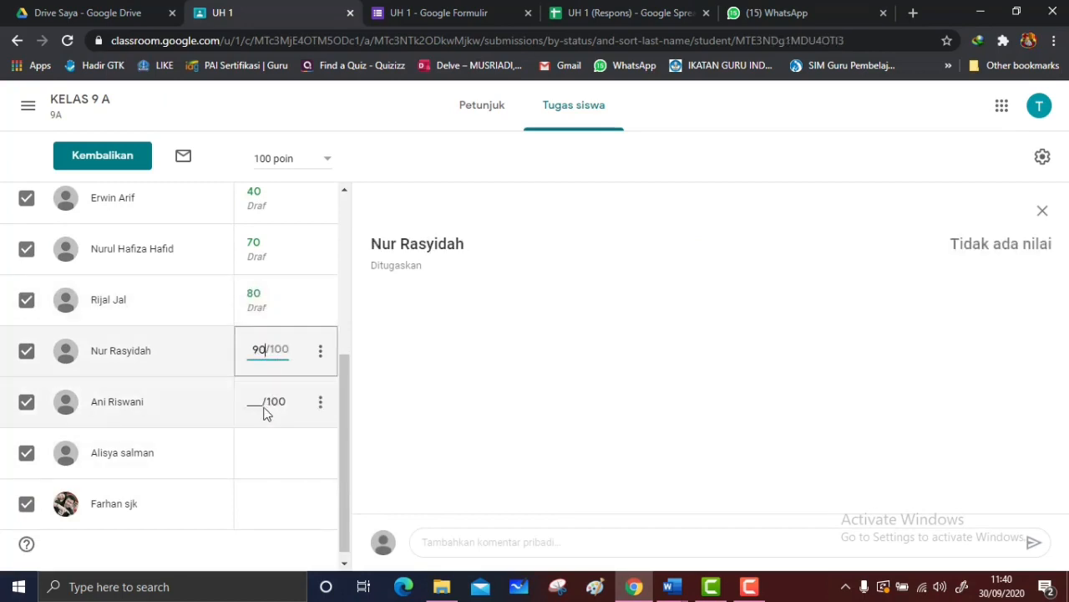
- Look at the response scores in the spreadsheet and give the eighth student a grade of 80
{"action": "left_click", "coordinate": [264, 403]}
{"action": "left_click", "coordinate": [621, 12]}
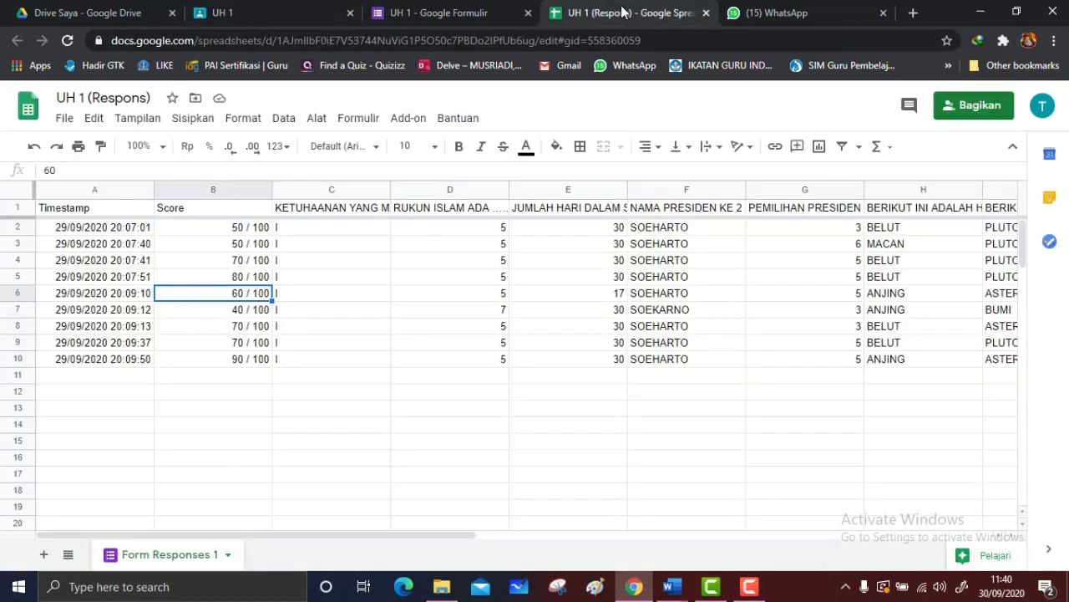
{"action": "left_click", "coordinate": [284, 14]}
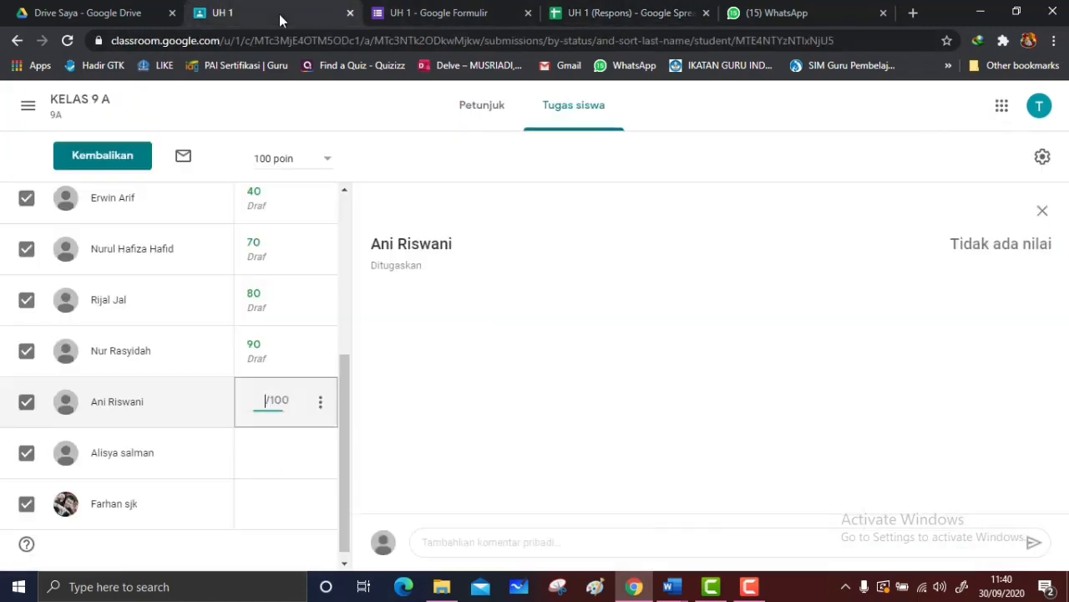
{"action": "type", "text": "80"}
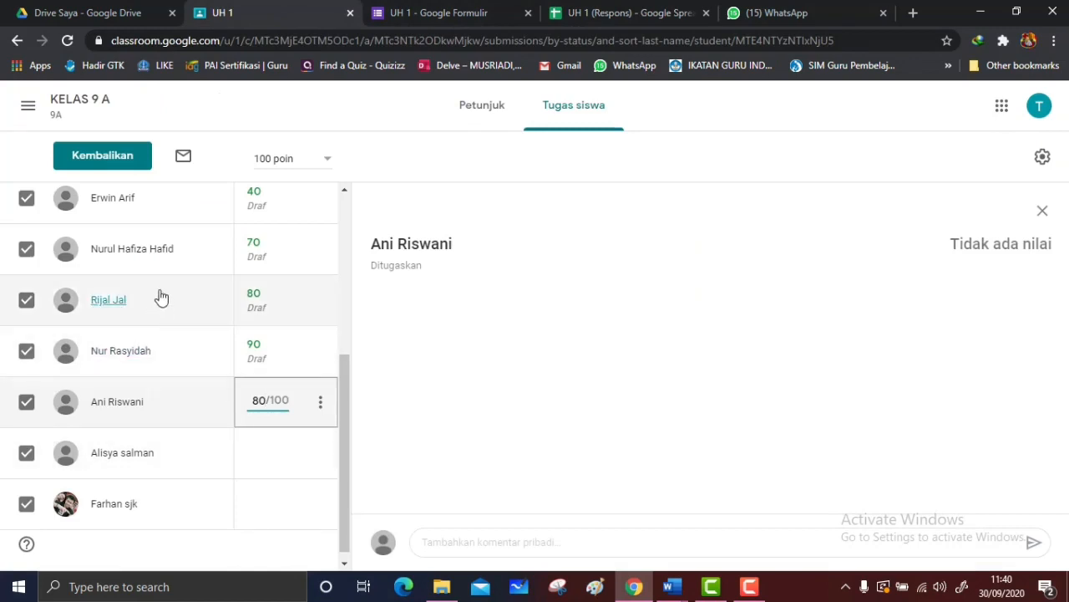
- Consult the spreadsheet scores and give the ninth and tenth students a grade of 70 each
{"action": "left_click", "coordinate": [257, 459]}
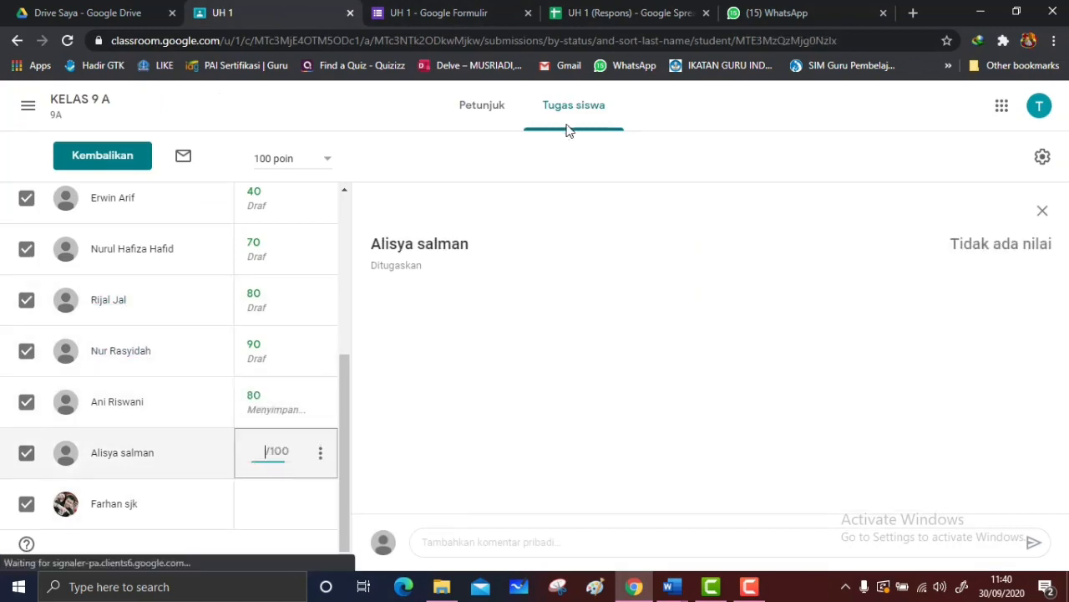
{"action": "left_click", "coordinate": [686, 14]}
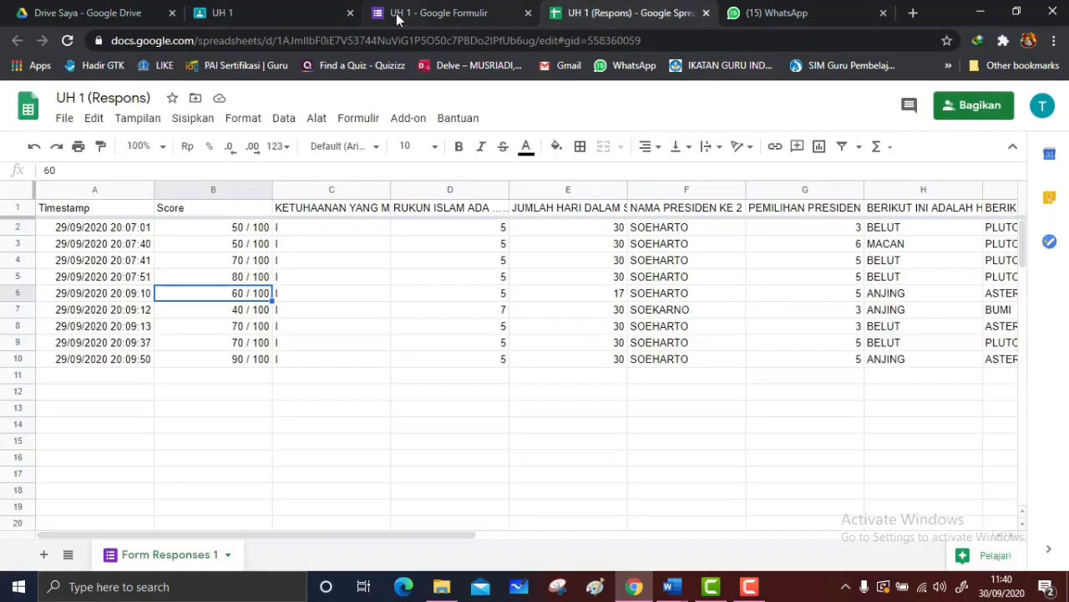
{"action": "left_click", "coordinate": [297, 15]}
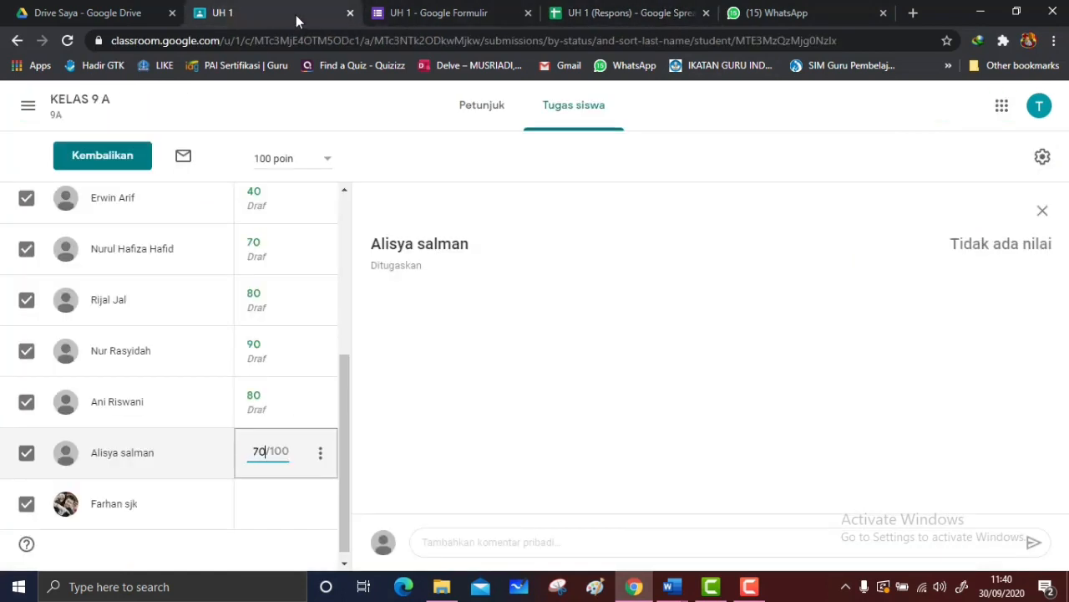
{"action": "type", "text": "70"}
{"action": "left_click", "coordinate": [248, 504]}
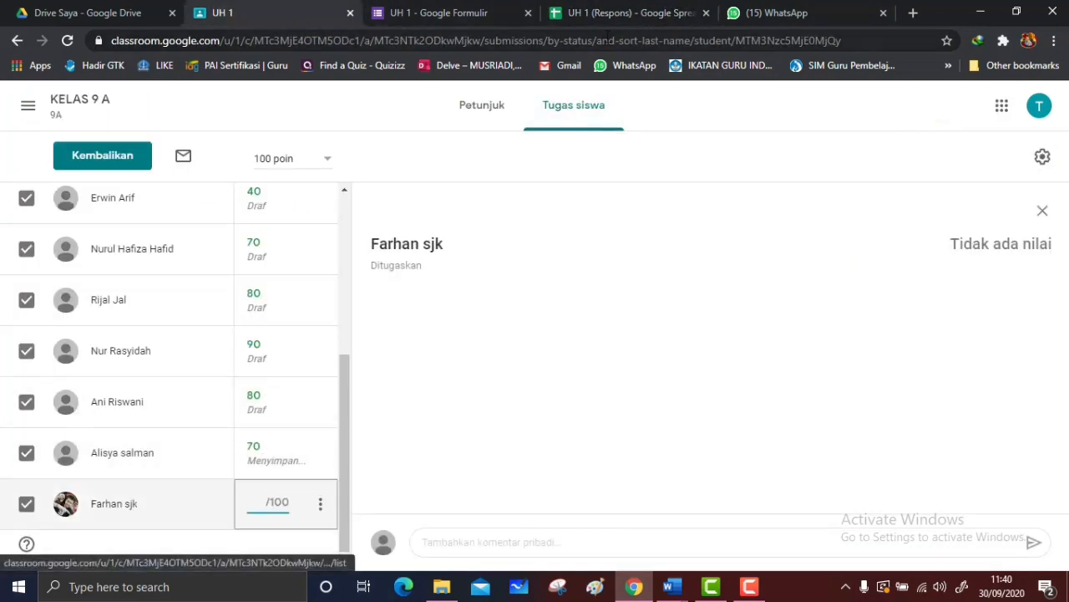
{"action": "type", "text": "70"}
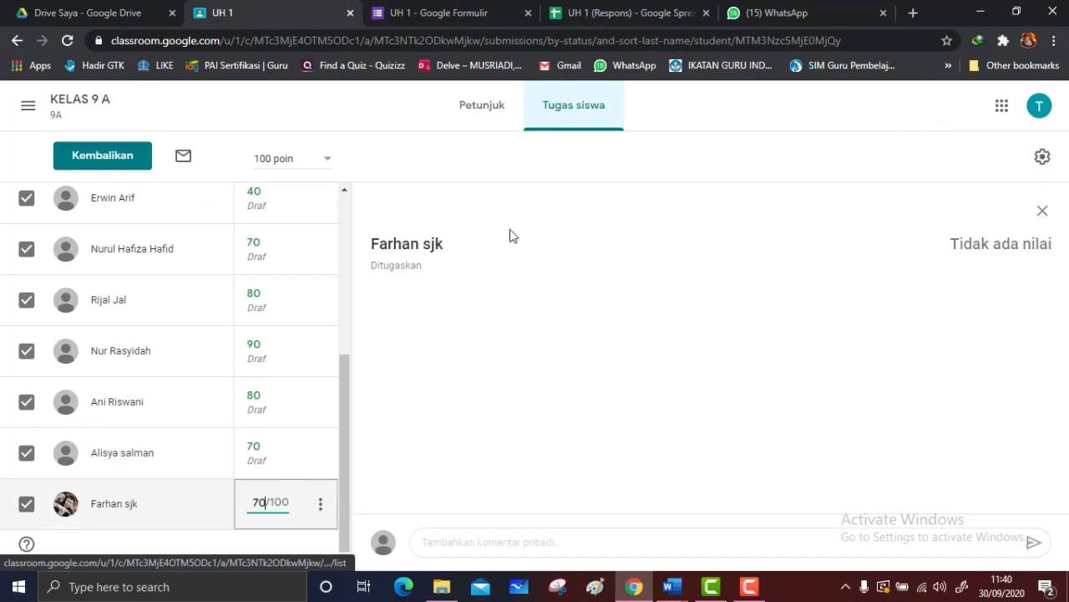
{"action": "left_click", "coordinate": [442, 401]}
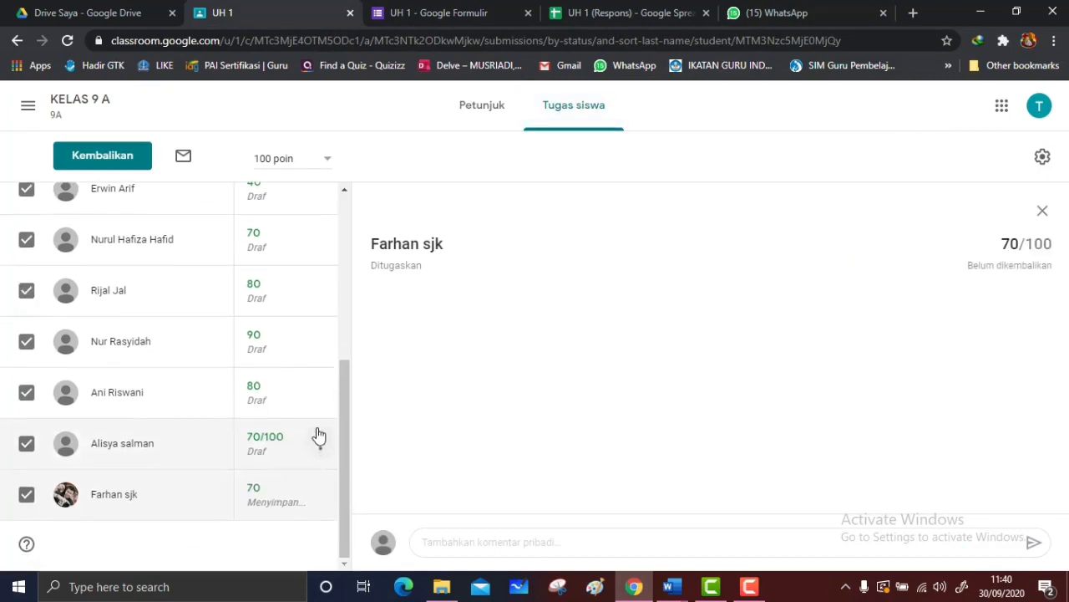
- Return the graded UH 1 work to all selected students, including the work that was not submitted
{"action": "scroll", "coordinate": [310, 426], "scroll_direction": "up", "scroll_amount": 4}
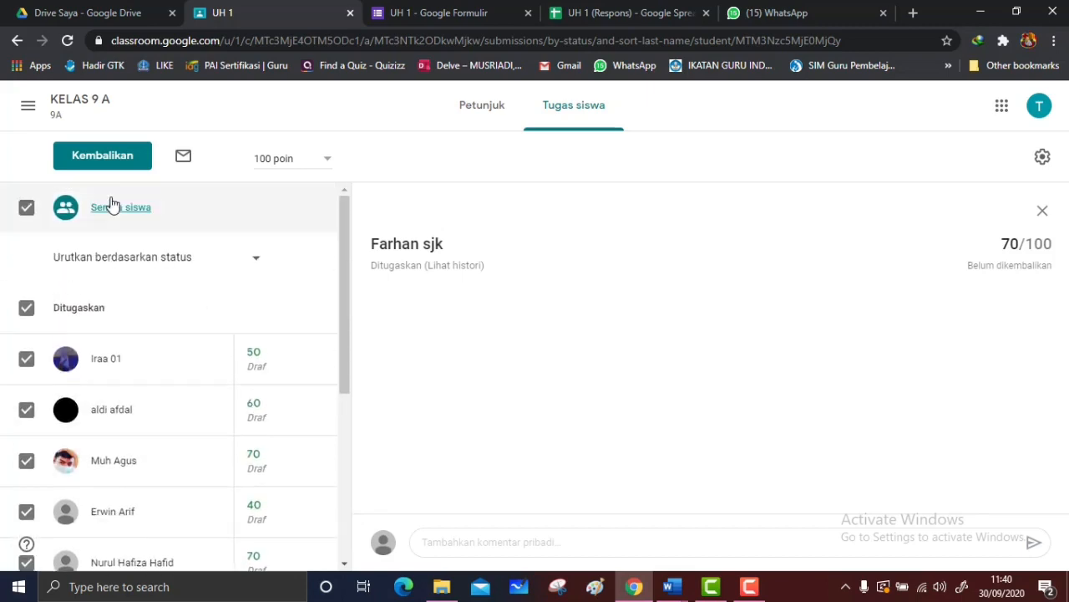
{"action": "left_click", "coordinate": [100, 159]}
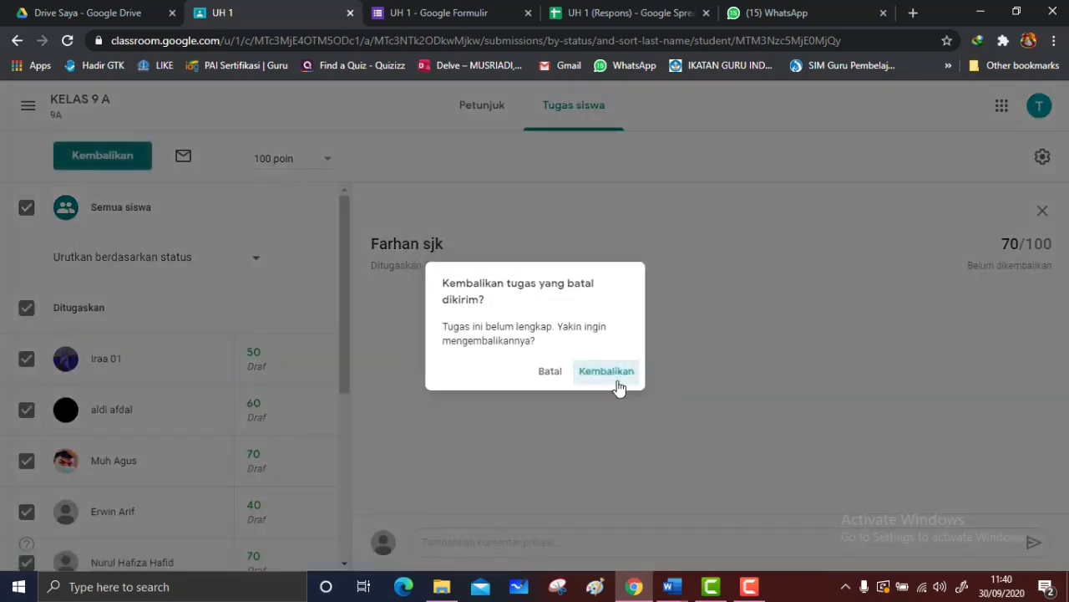
{"action": "left_click", "coordinate": [607, 371]}
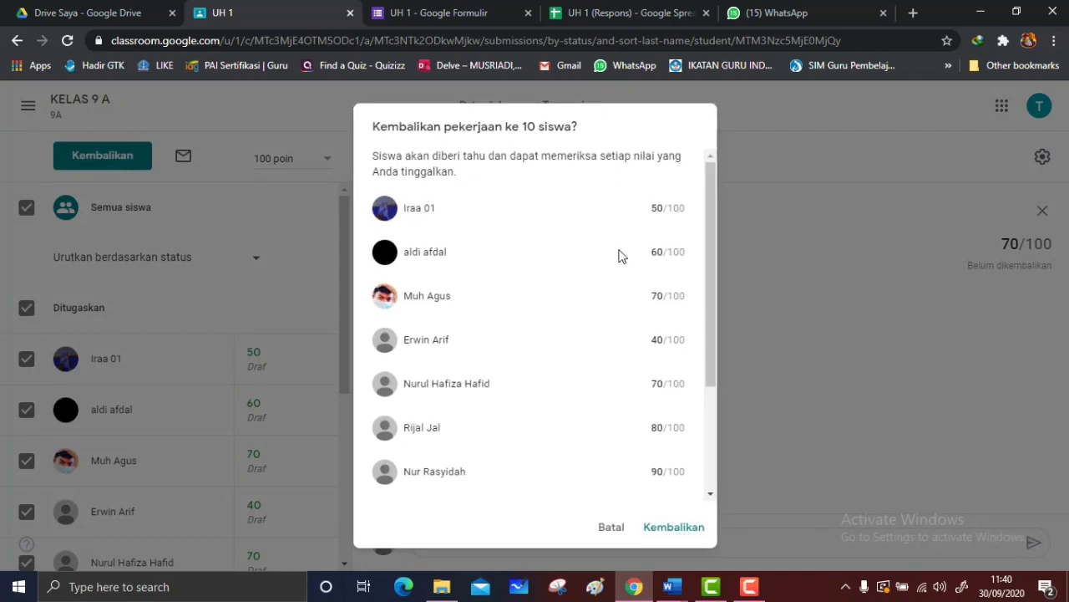
{"action": "left_click", "coordinate": [677, 529]}
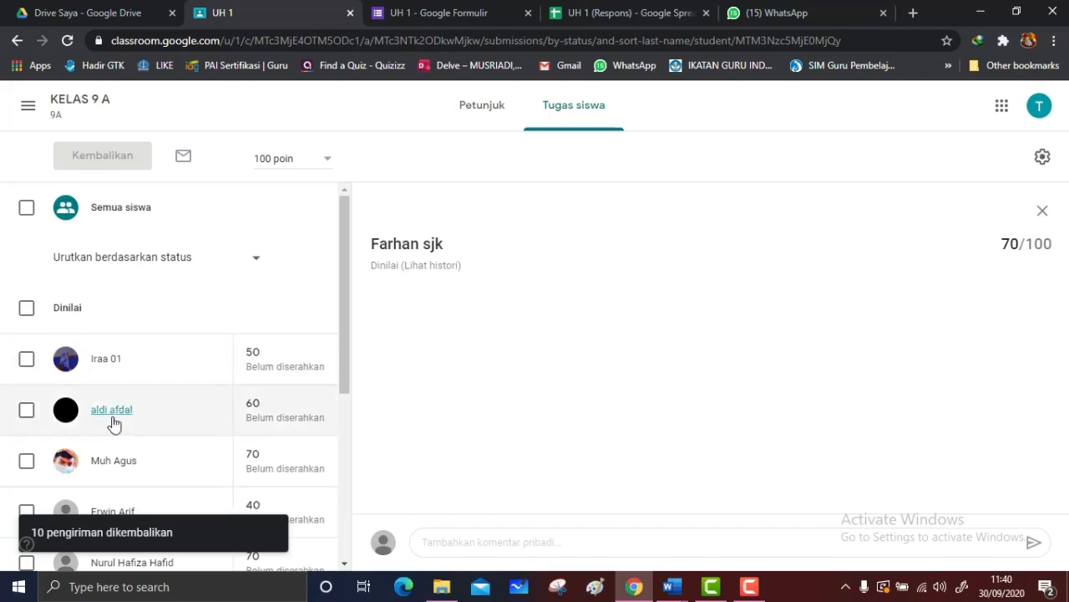
- Look through the returned grades, view the UH 1 assignment's instructions and reopen the student work overview
{"action": "scroll", "coordinate": [159, 365], "scroll_direction": "down", "scroll_amount": 4}
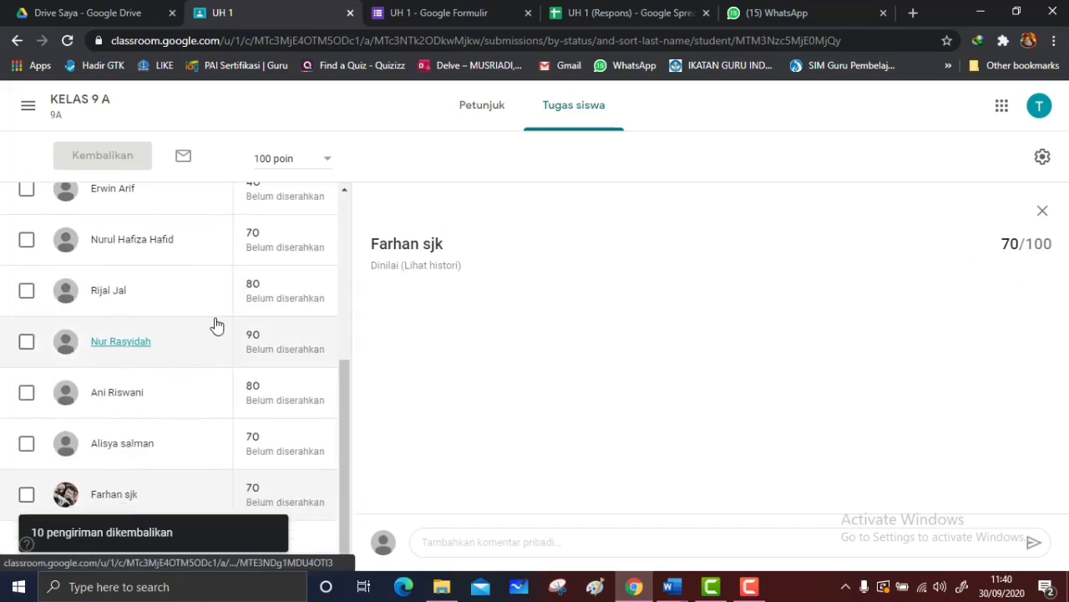
{"action": "scroll", "coordinate": [215, 322], "scroll_direction": "up", "scroll_amount": 4}
{"action": "scroll", "coordinate": [218, 322], "scroll_direction": "down", "scroll_amount": 5}
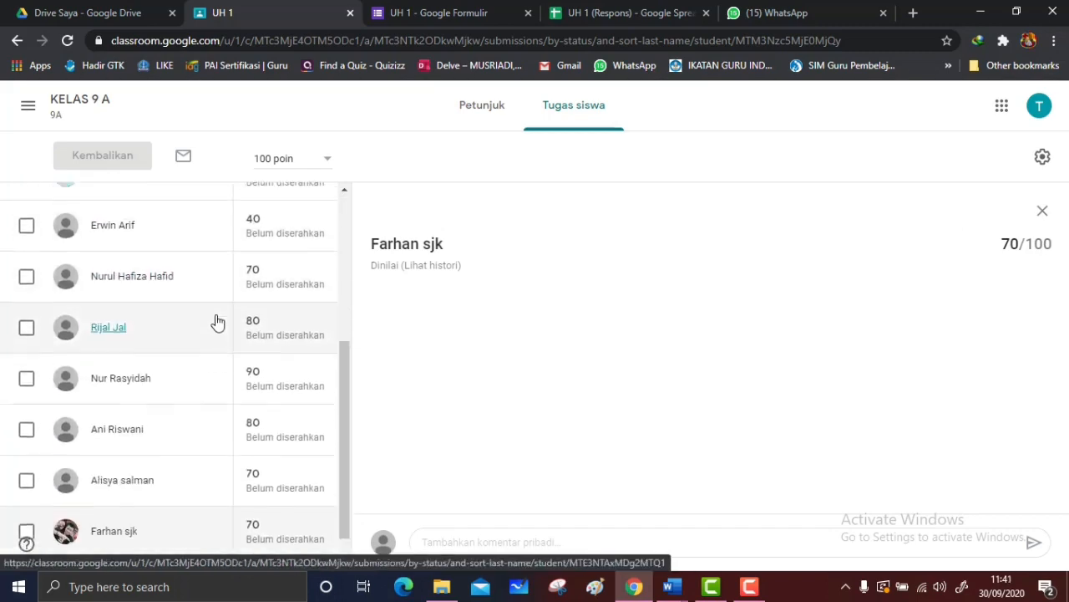
{"action": "scroll", "coordinate": [222, 318], "scroll_direction": "up", "scroll_amount": 5}
{"action": "left_click", "coordinate": [488, 118]}
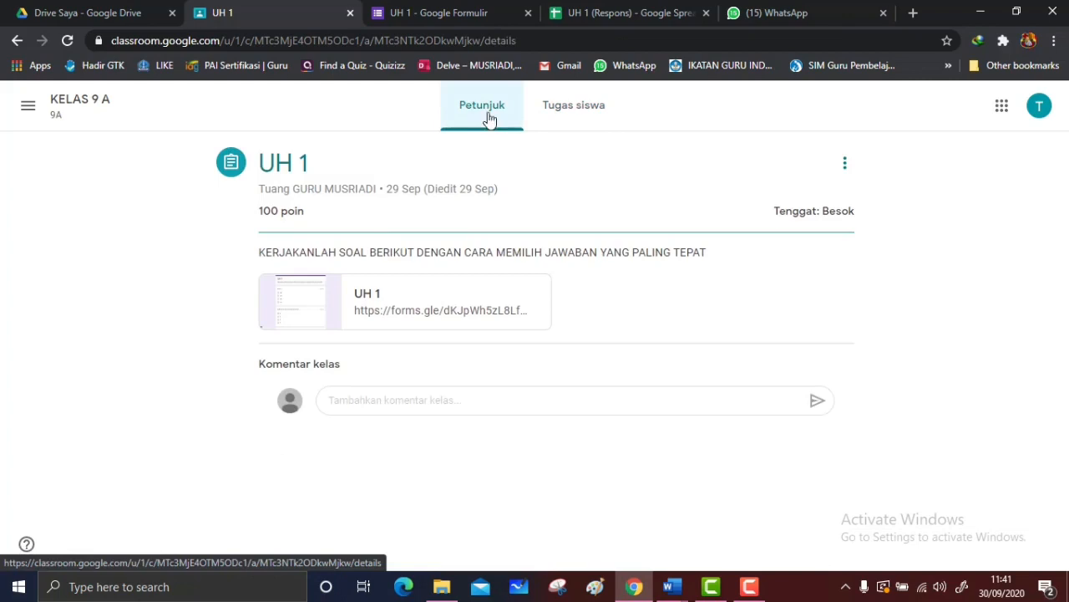
{"action": "left_click", "coordinate": [562, 117]}
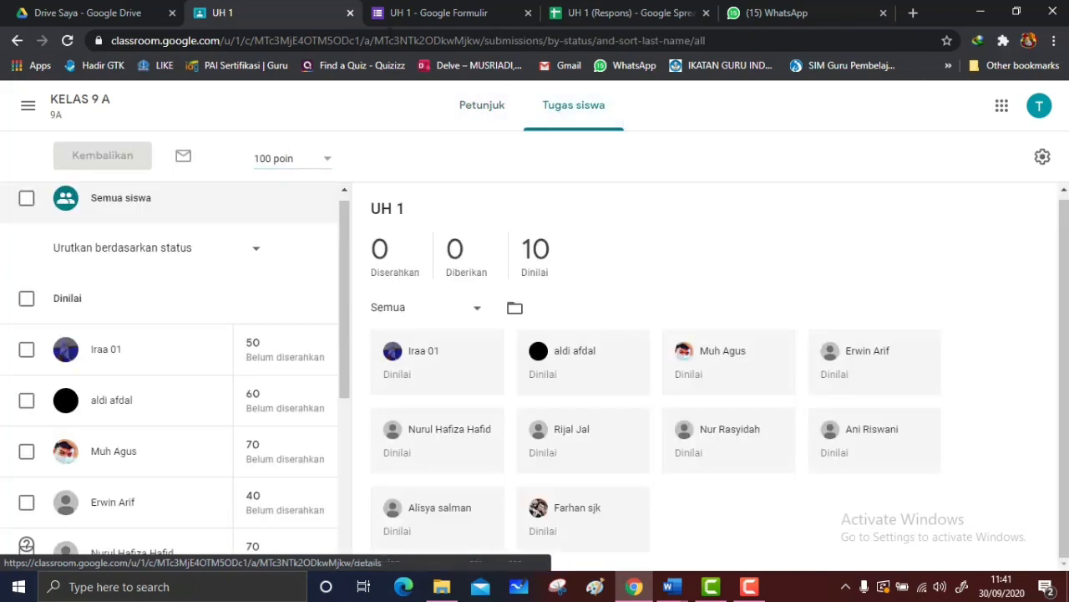